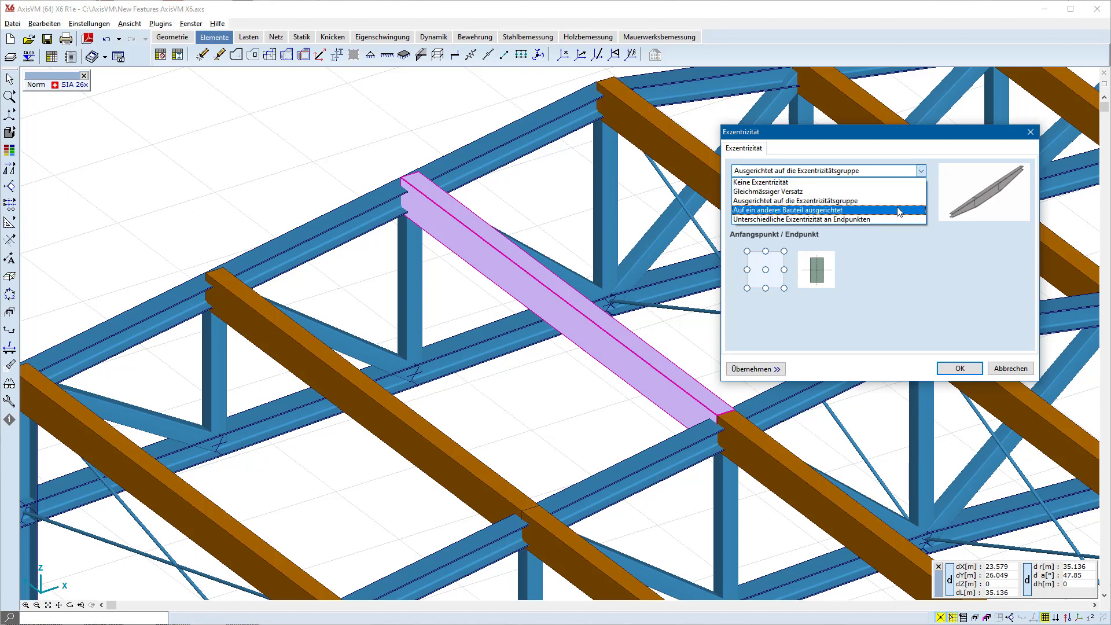
Align the selected timber purlin to other components (Auf ein anderes Bauteil ausgerichtet), using the adjoining upper-chord members at both ends as reference elements.
click(868, 210)
click(819, 407)
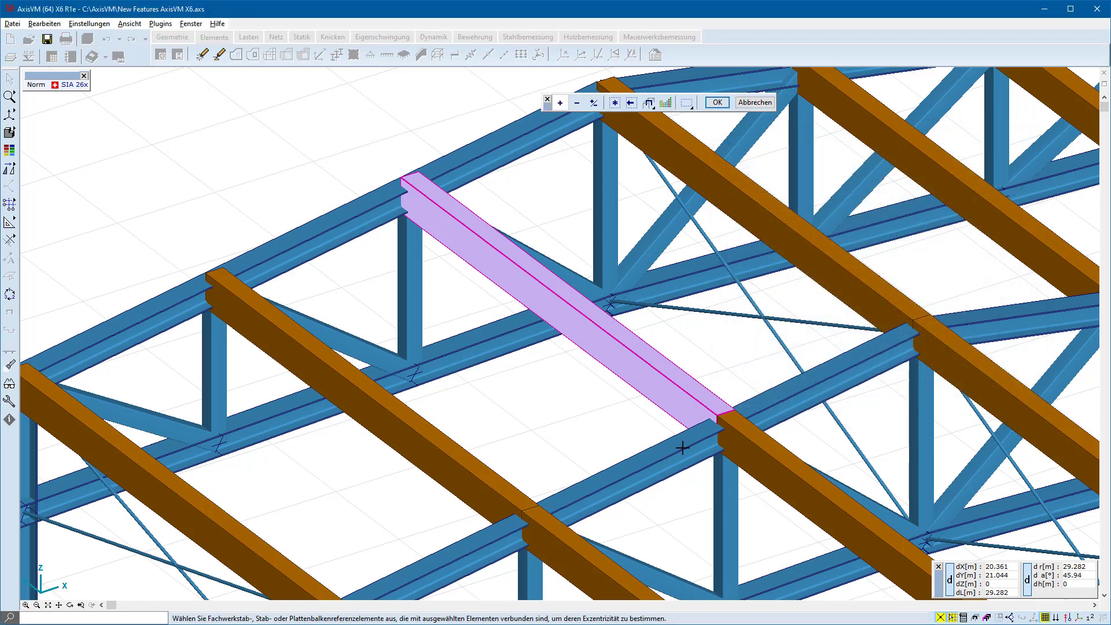
click(627, 476)
click(359, 214)
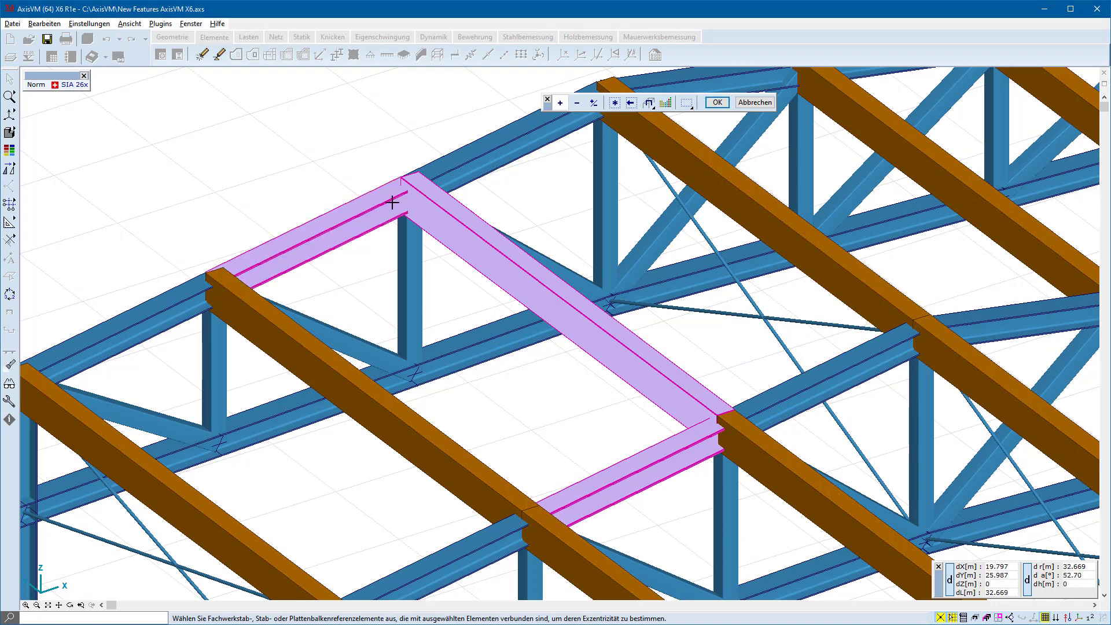
click(717, 103)
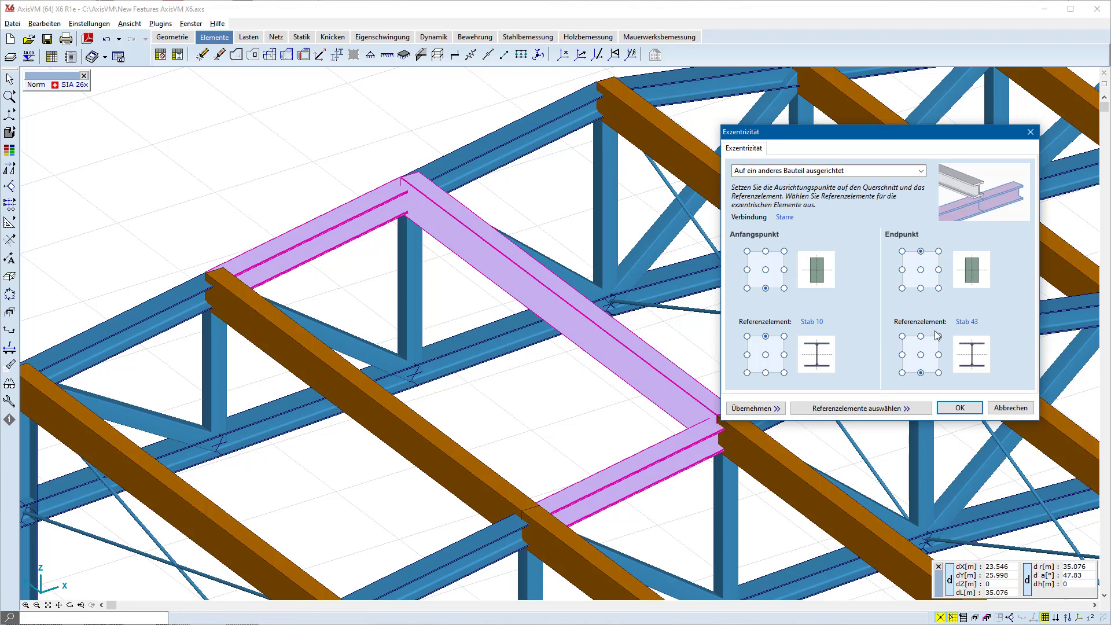
click(958, 408)
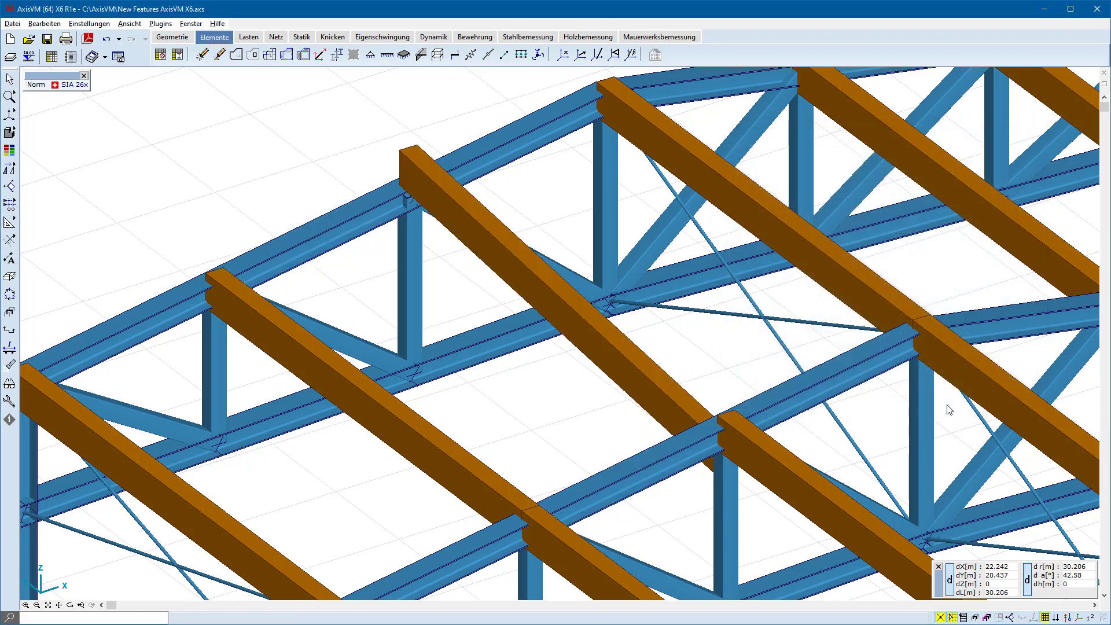
Try an offset (Versatz) at the realigned purlin's end point and set its eccentricity to Keine Exzentrizität instead.
double_click(657, 384)
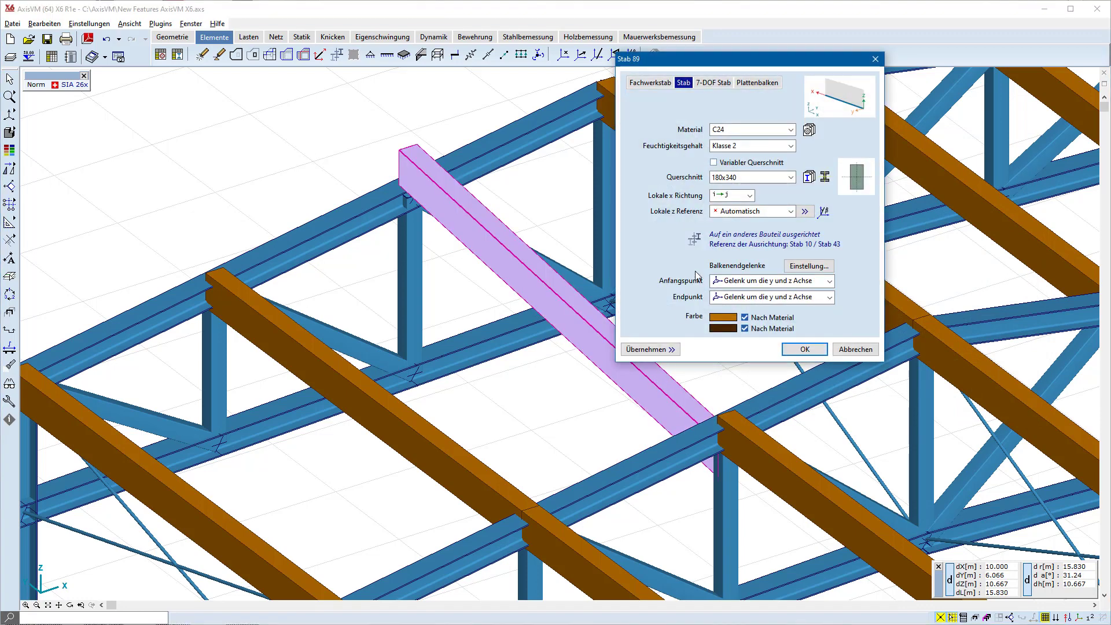
click(694, 240)
click(770, 171)
click(778, 216)
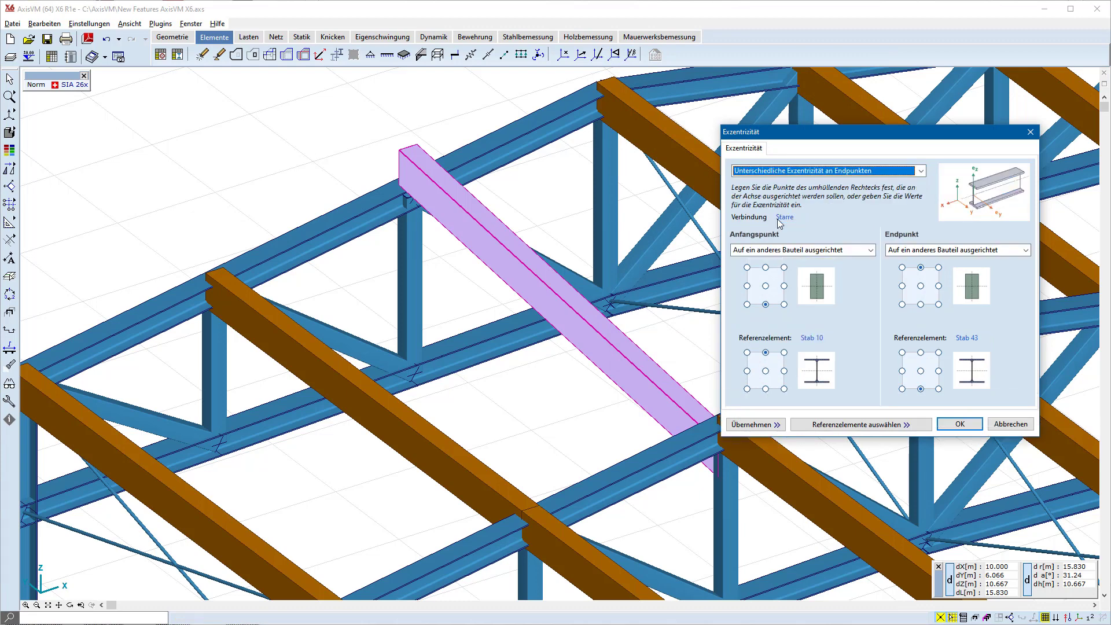
click(940, 250)
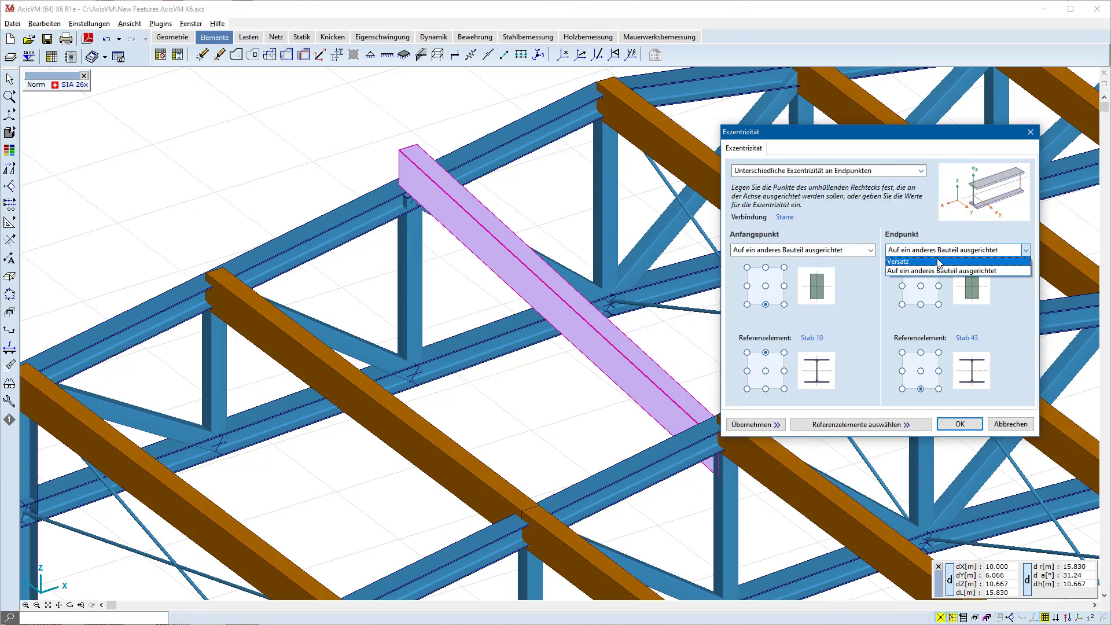
click(938, 261)
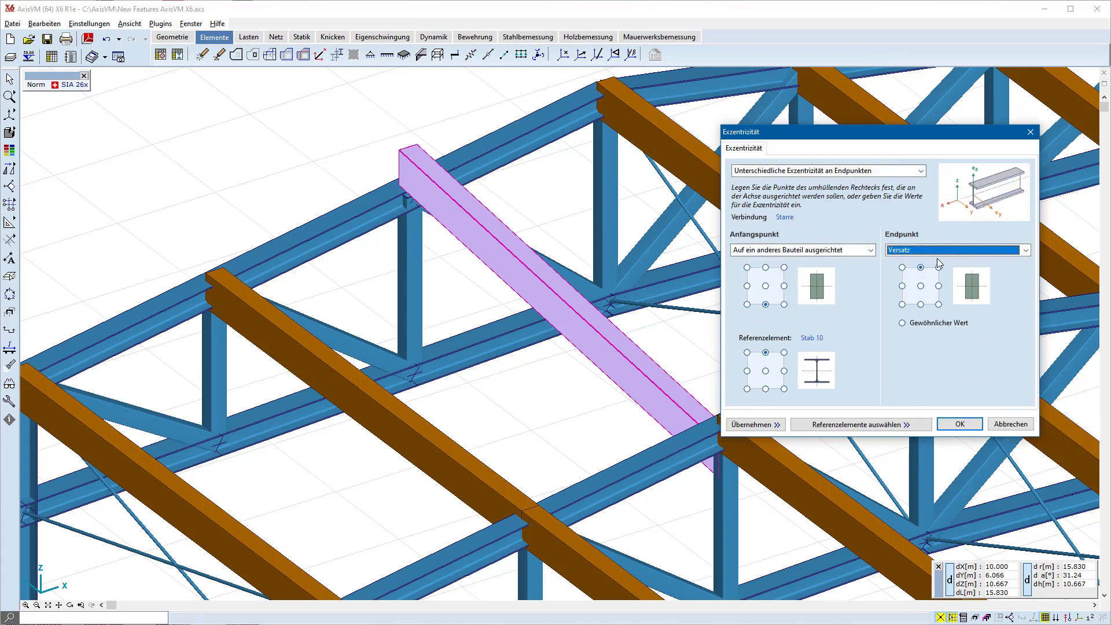
click(878, 171)
click(874, 183)
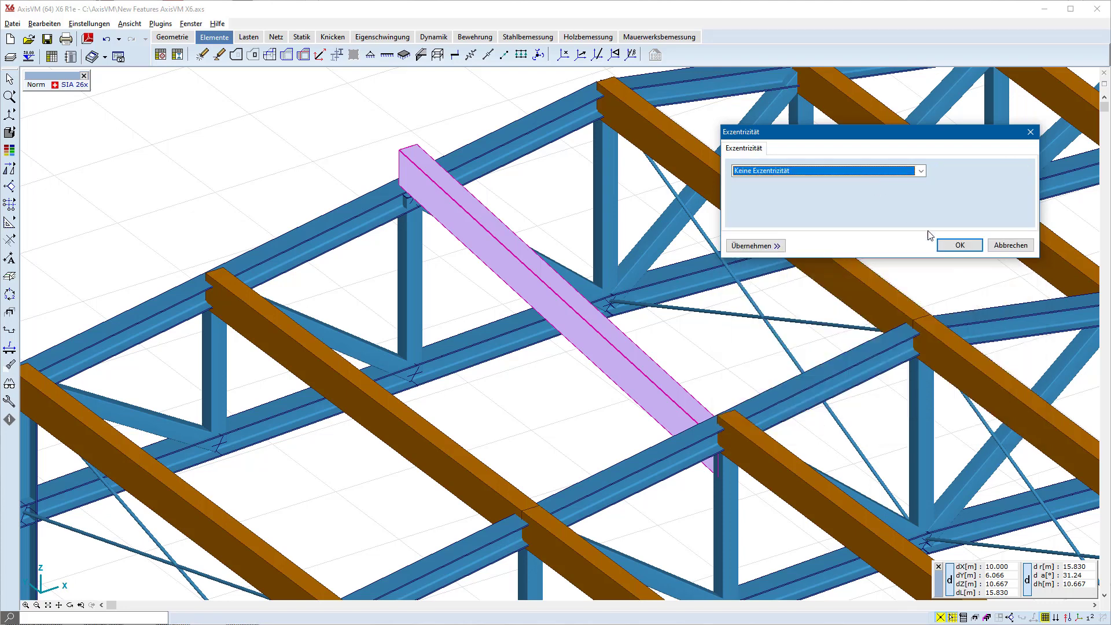
click(957, 248)
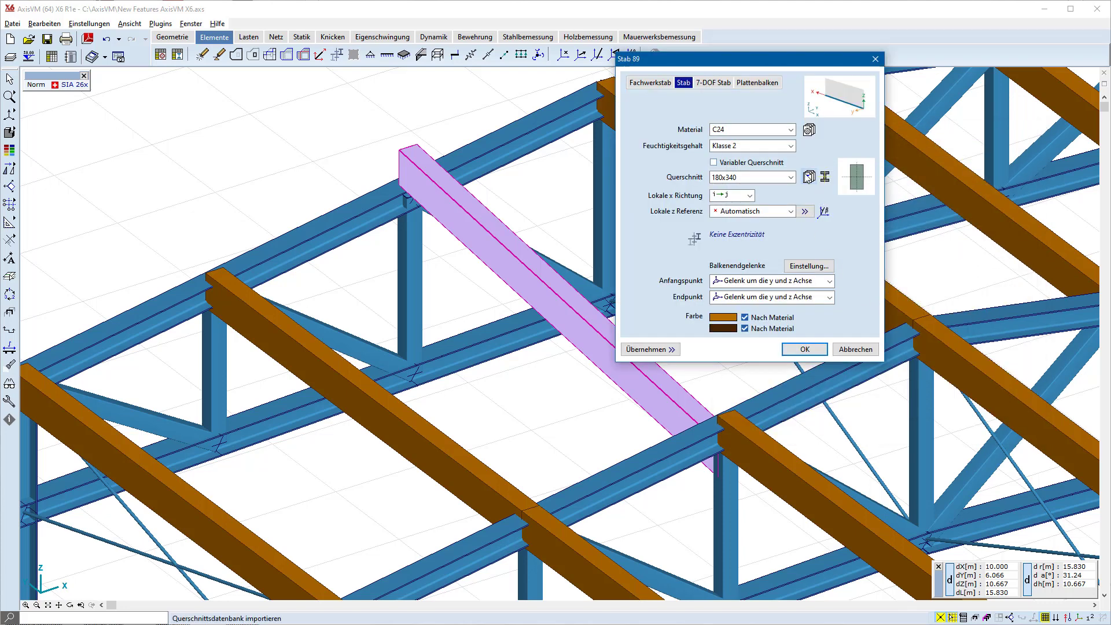
Examine the cross-section import options: the parametric HSQ and crossed I-profiles and the database's Dutch HSQ and SFB profiles.
click(808, 177)
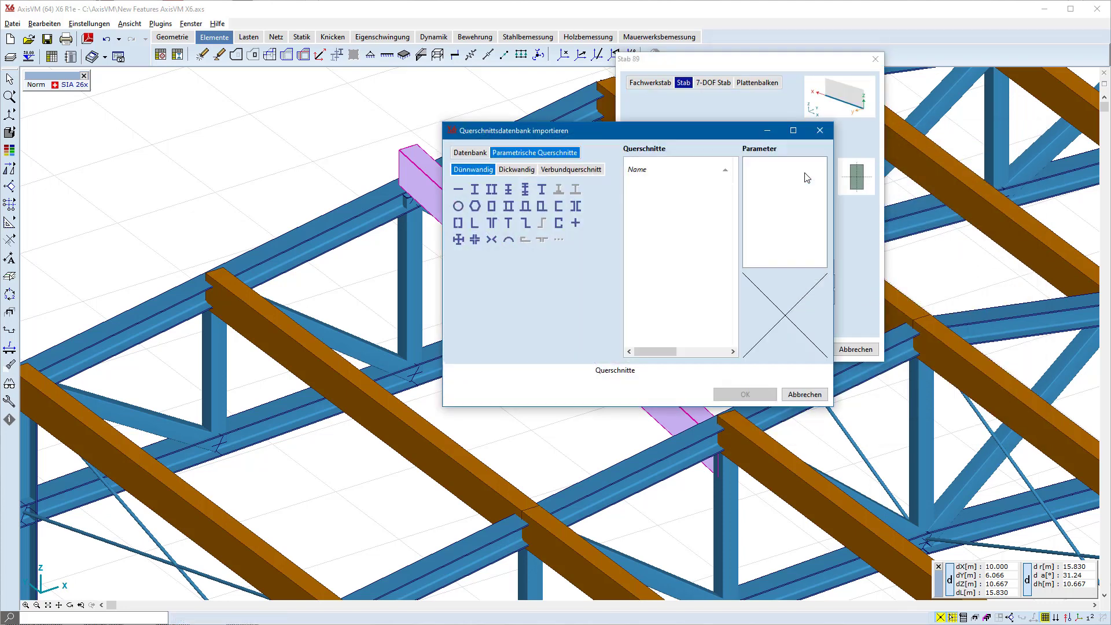
click(525, 206)
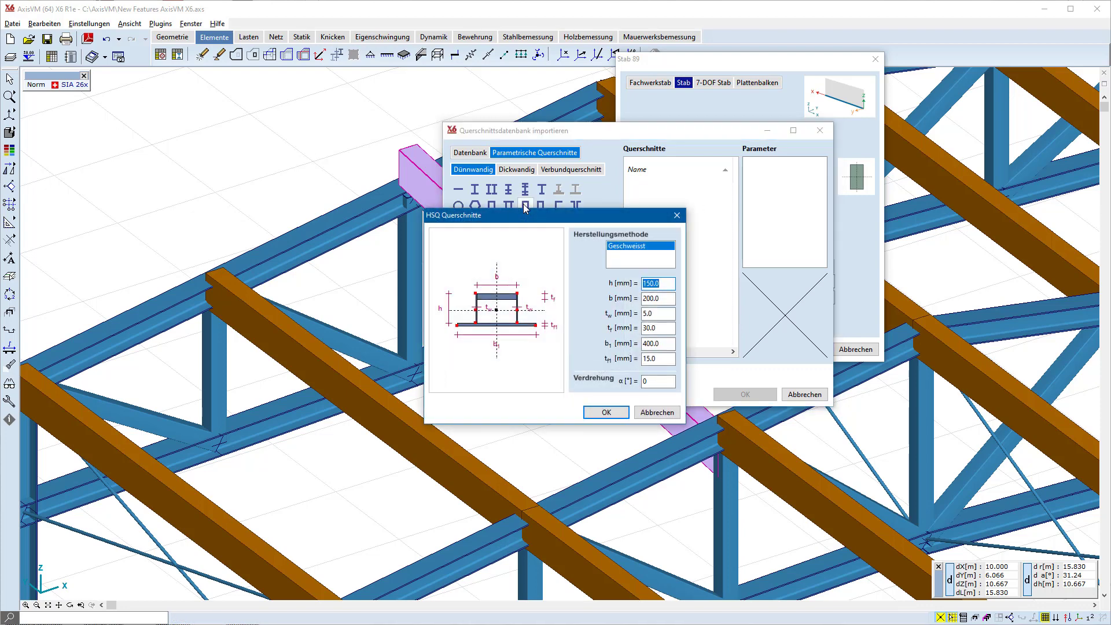
click(657, 412)
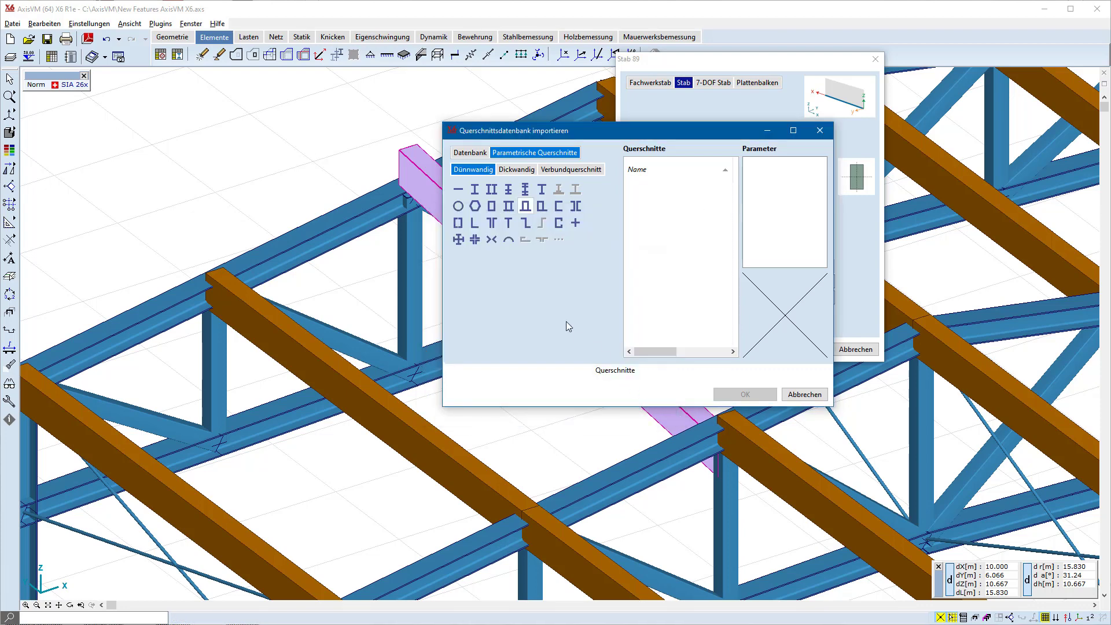
click(457, 239)
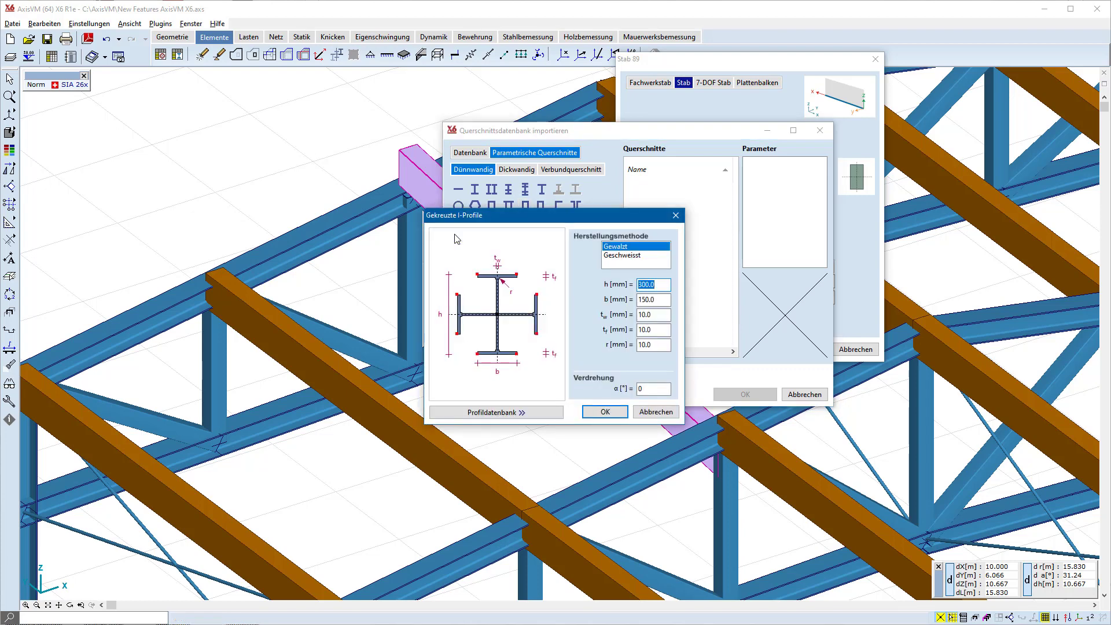
click(647, 411)
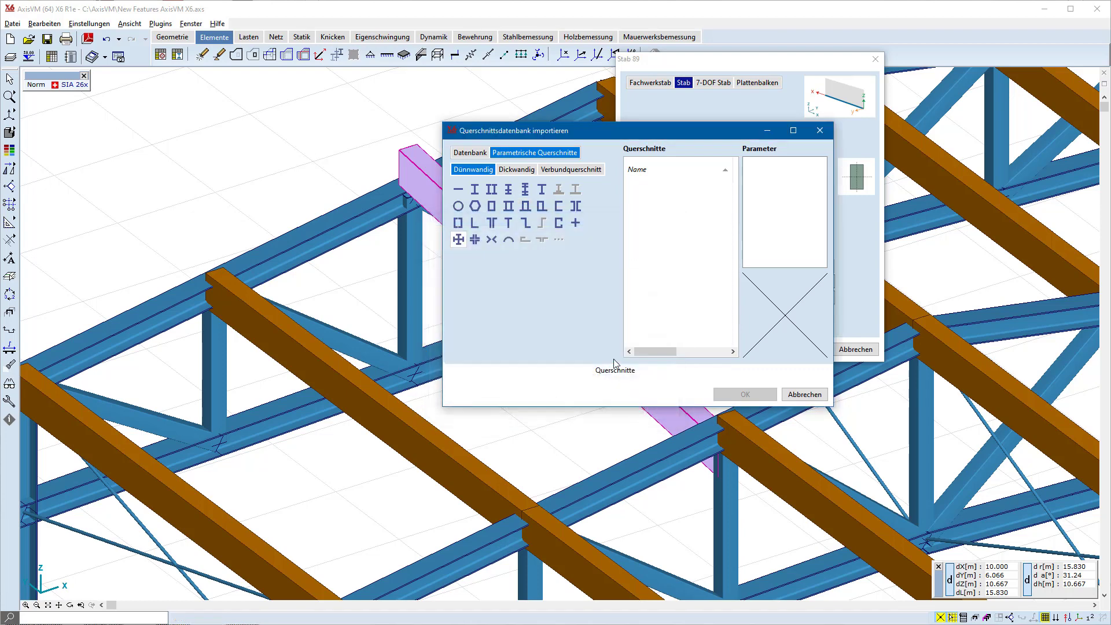
click(474, 153)
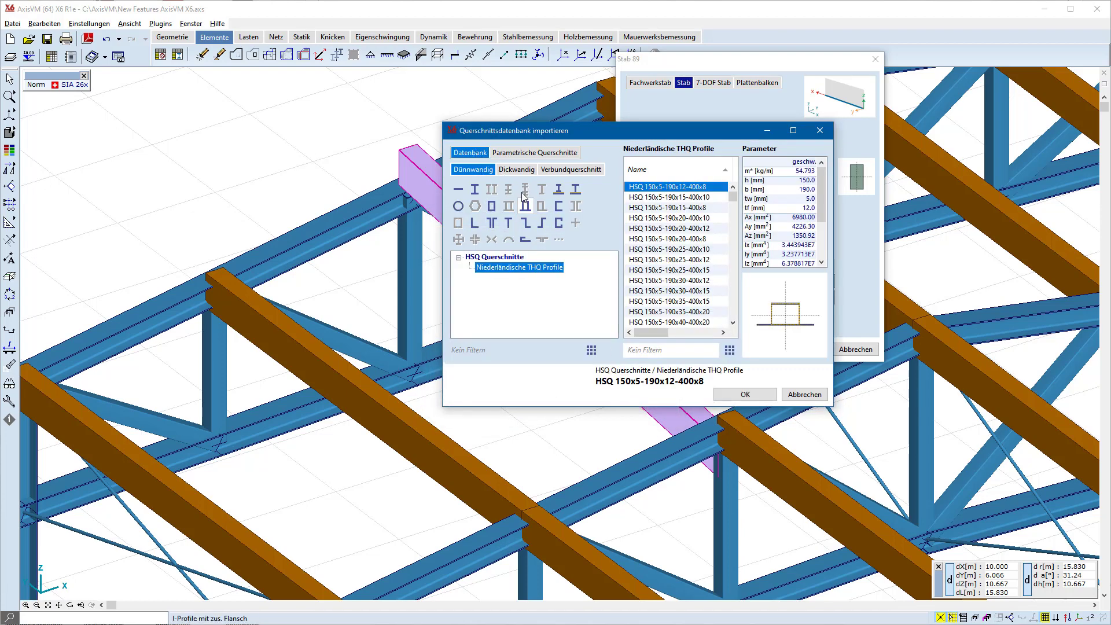
click(558, 190)
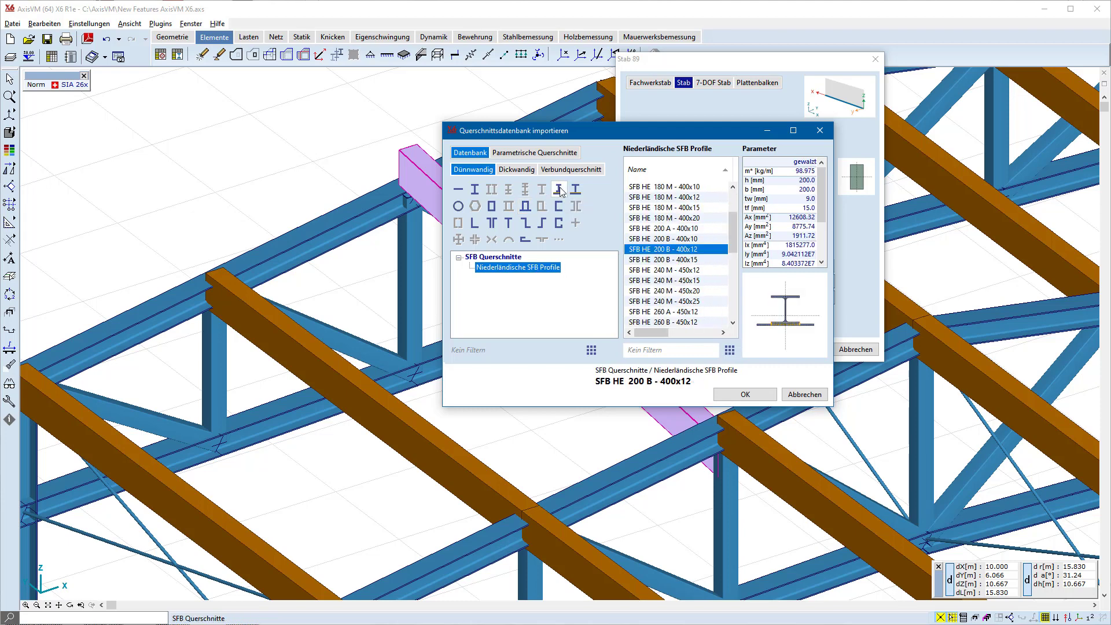
click(807, 395)
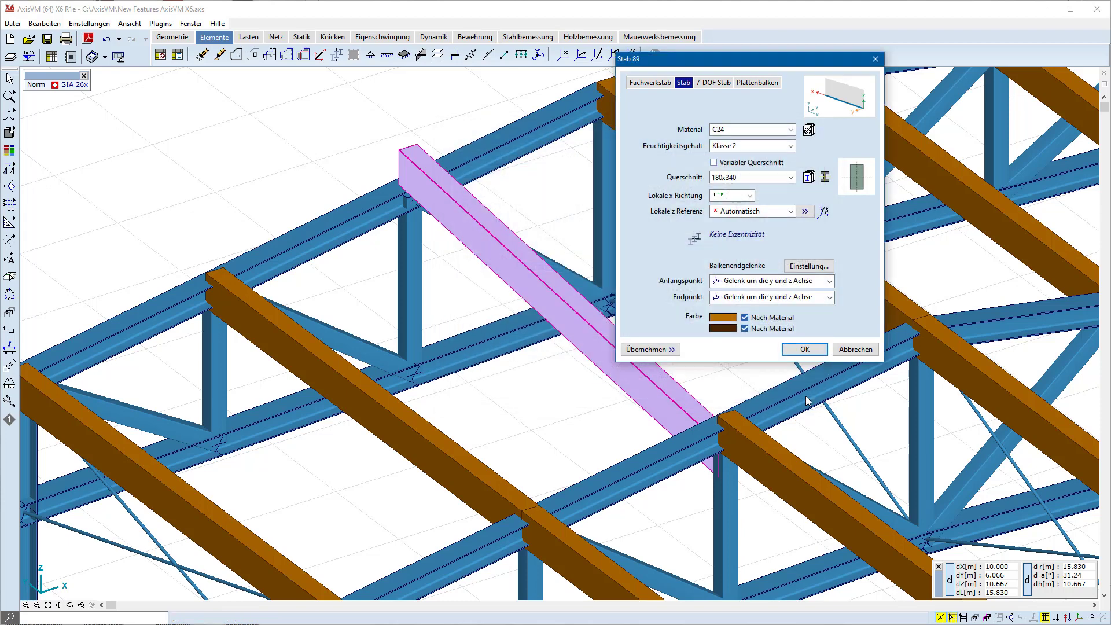
Apply the purlin's edited properties and show the whole model.
click(813, 351)
key(ctrl+w)
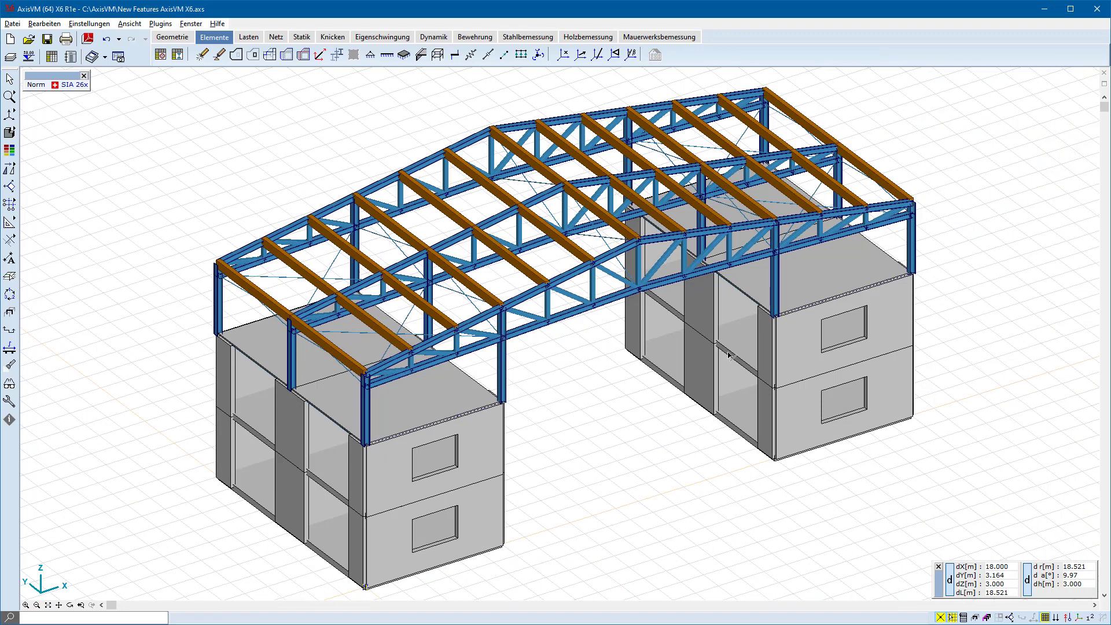
Define a new Winkler-Pasternak surface support for the ground slab of the right-hand concrete building.
click(403, 54)
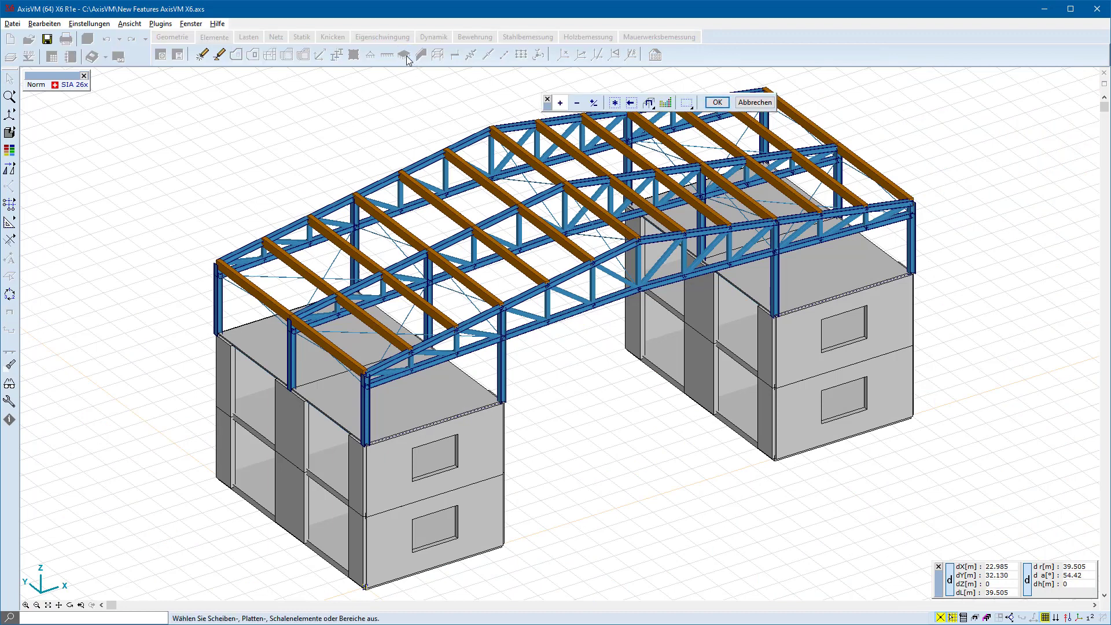
click(664, 370)
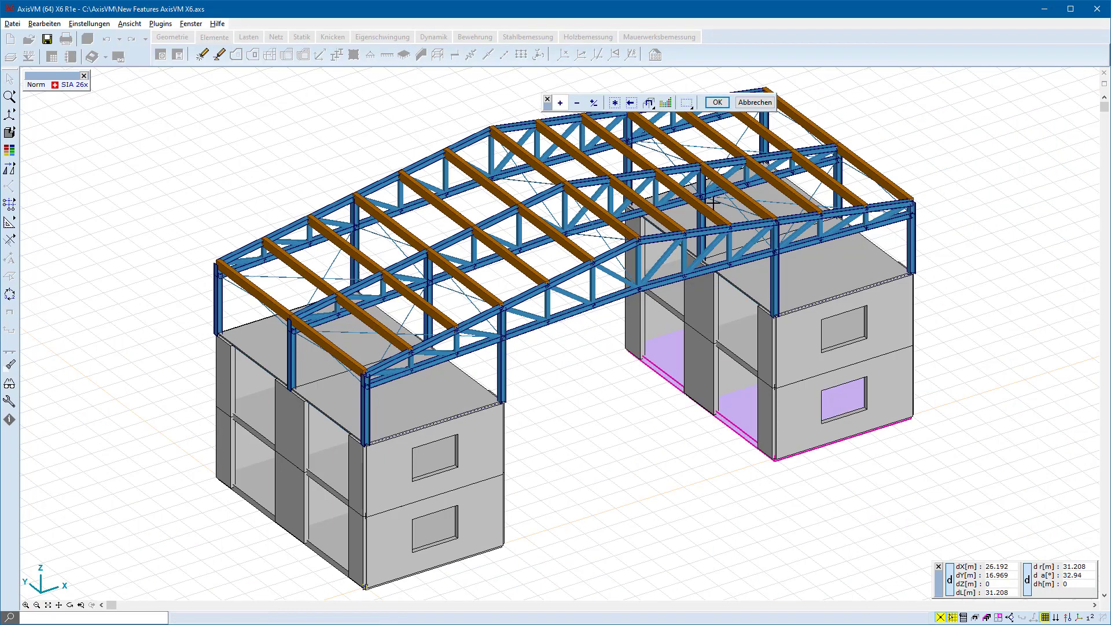
click(717, 102)
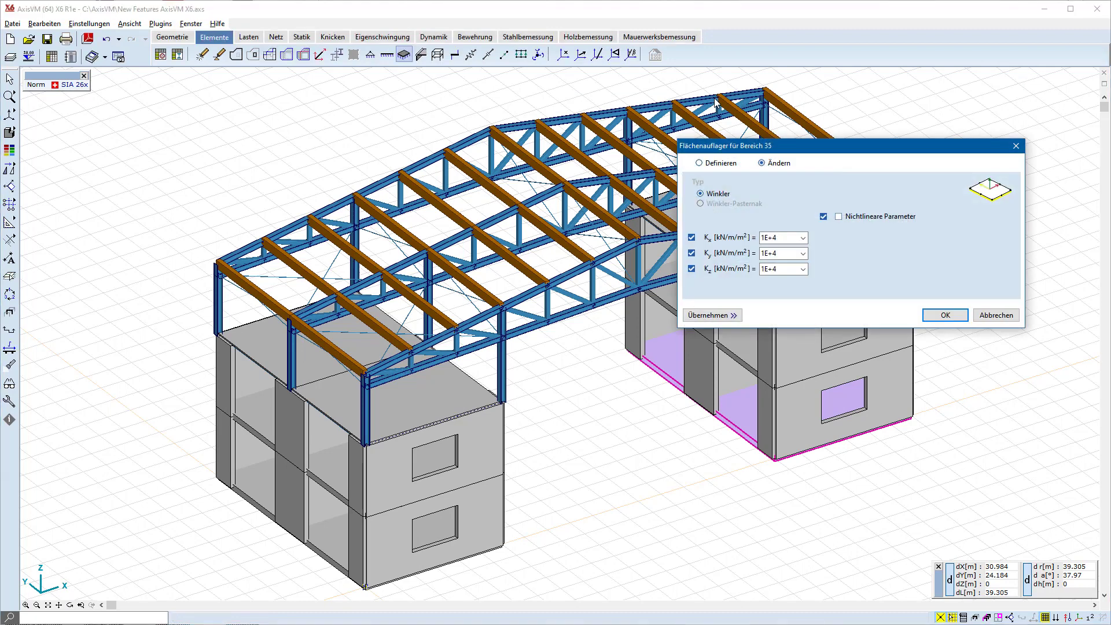
click(721, 163)
click(723, 205)
click(766, 285)
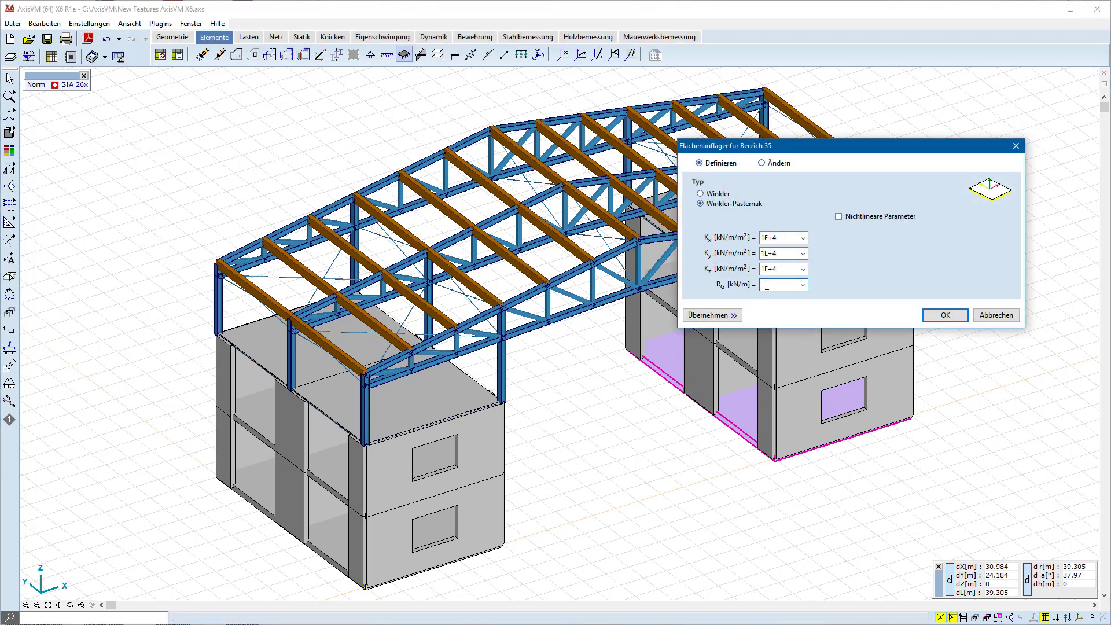
click(928, 317)
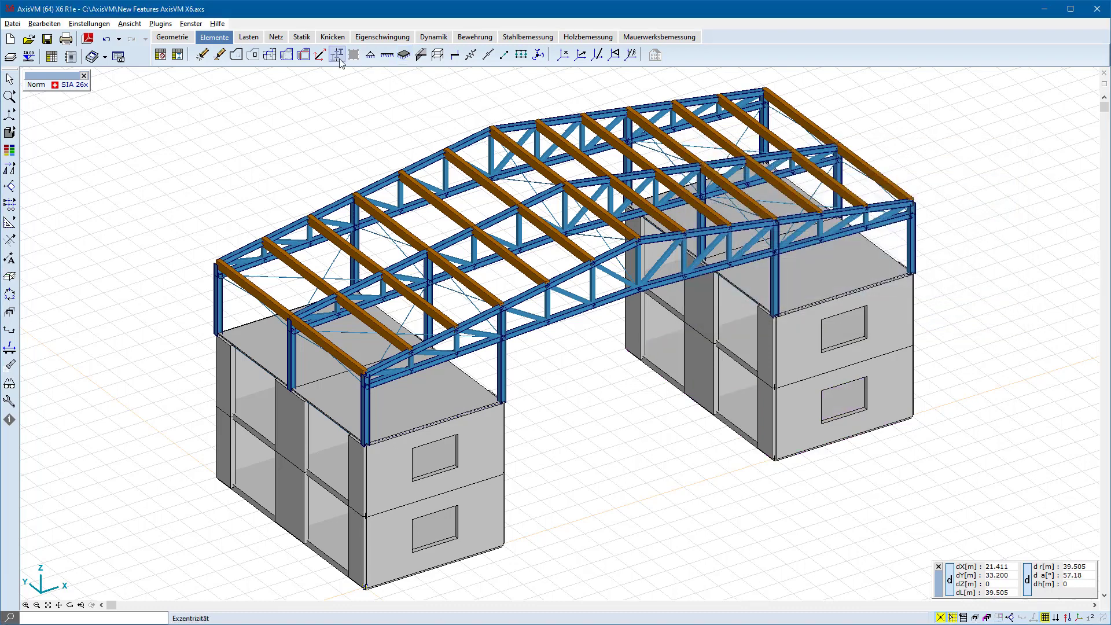
Run the linear static analysis and save the model changes.
click(300, 37)
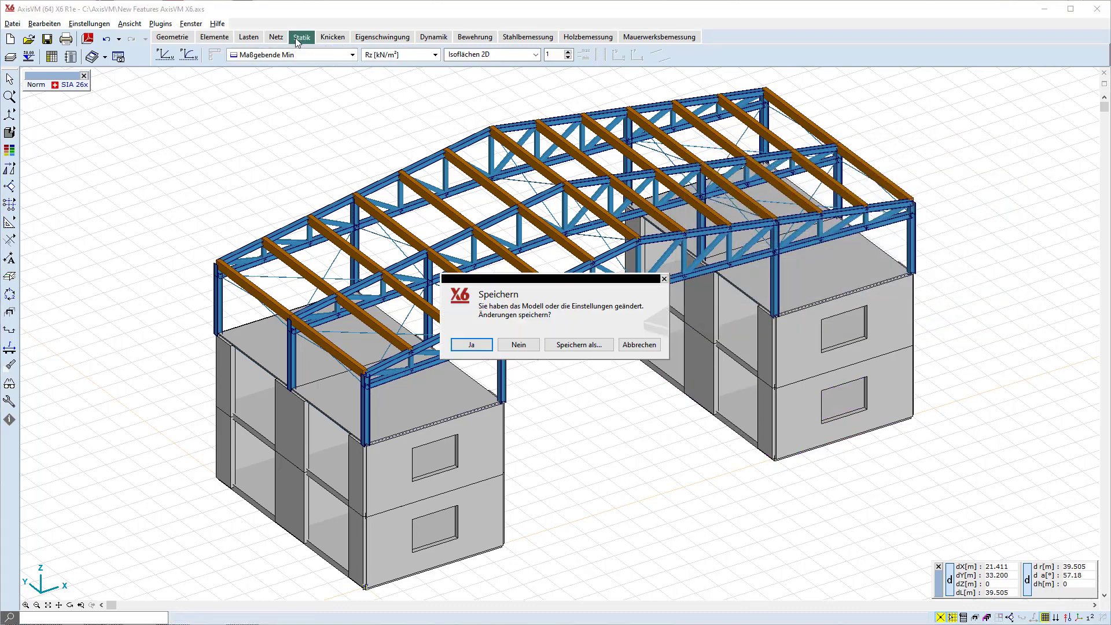
click(471, 344)
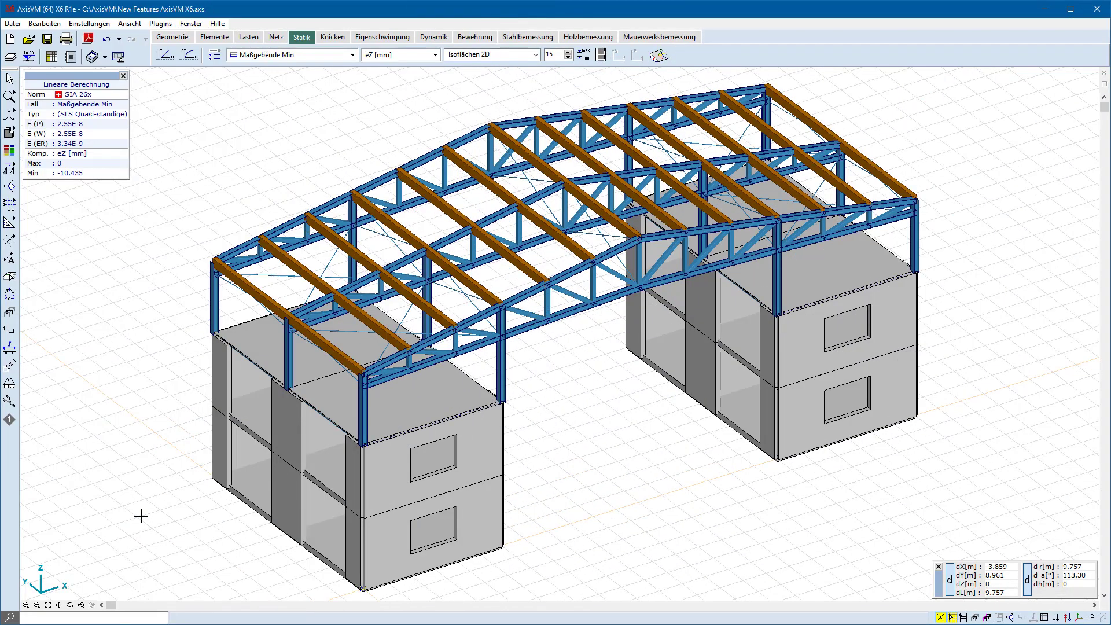
Find all surface supports (Flächenauflager) with the search term "fläche" and isolate the selected elements for the result display.
click(128, 617)
text(fläche)
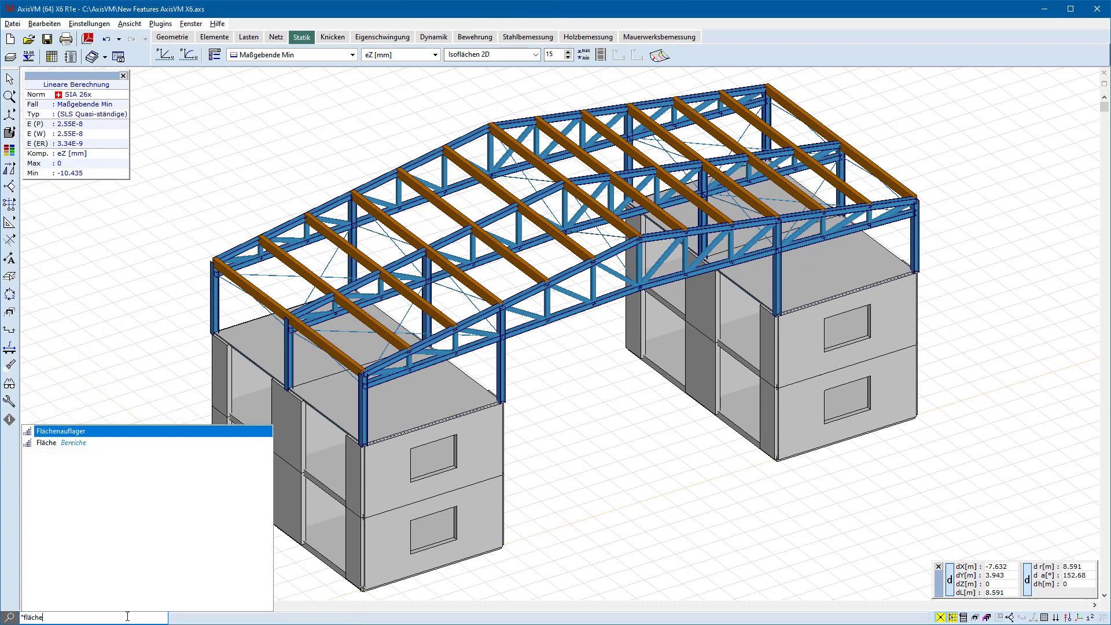
key(Return)
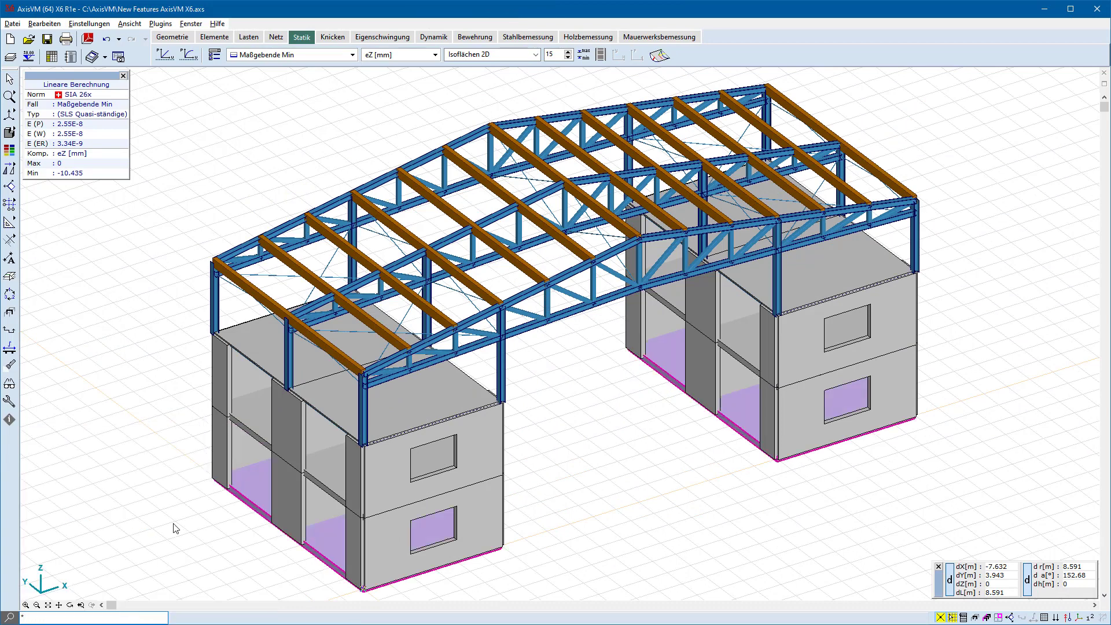
click(998, 617)
click(37, 137)
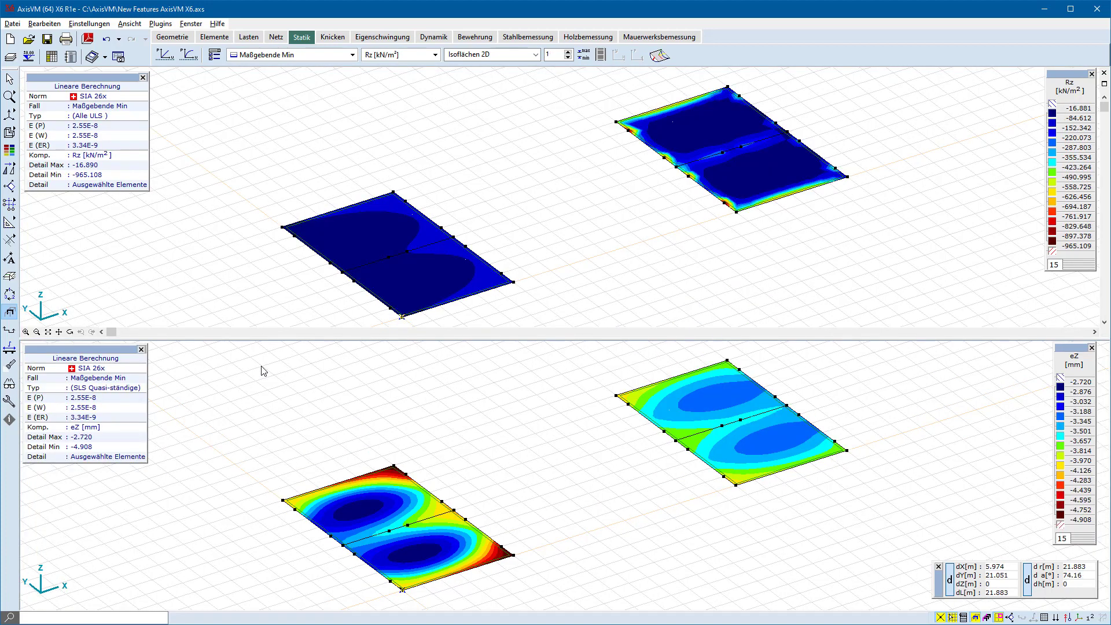
Display the slabs' eZ displacements as 2D isosurfaces on the deformed shape (Verformt).
click(263, 371)
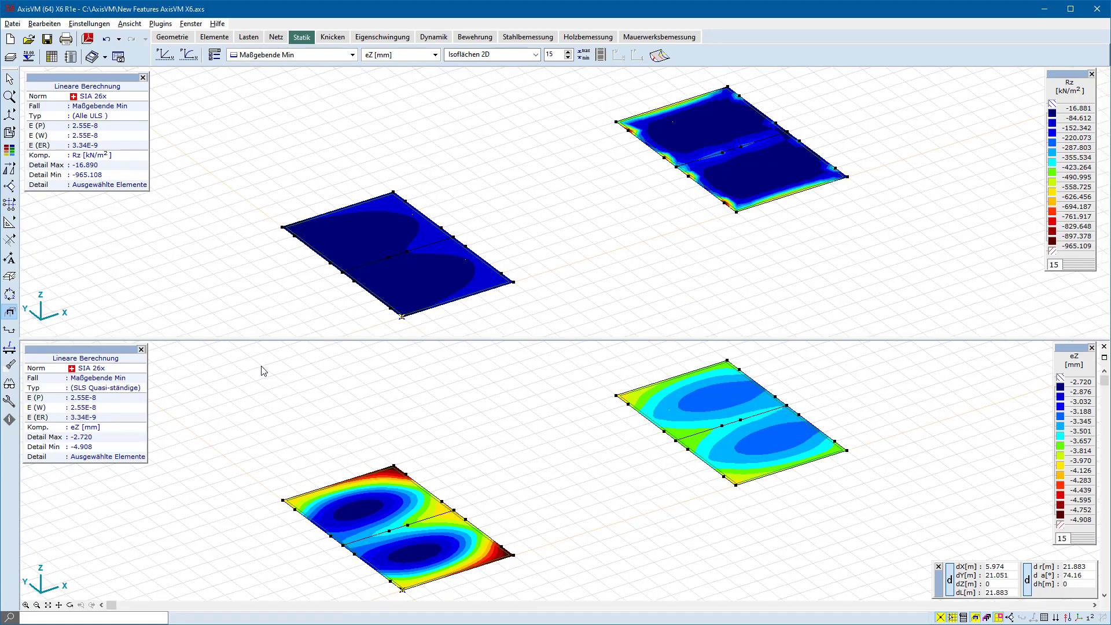
click(215, 54)
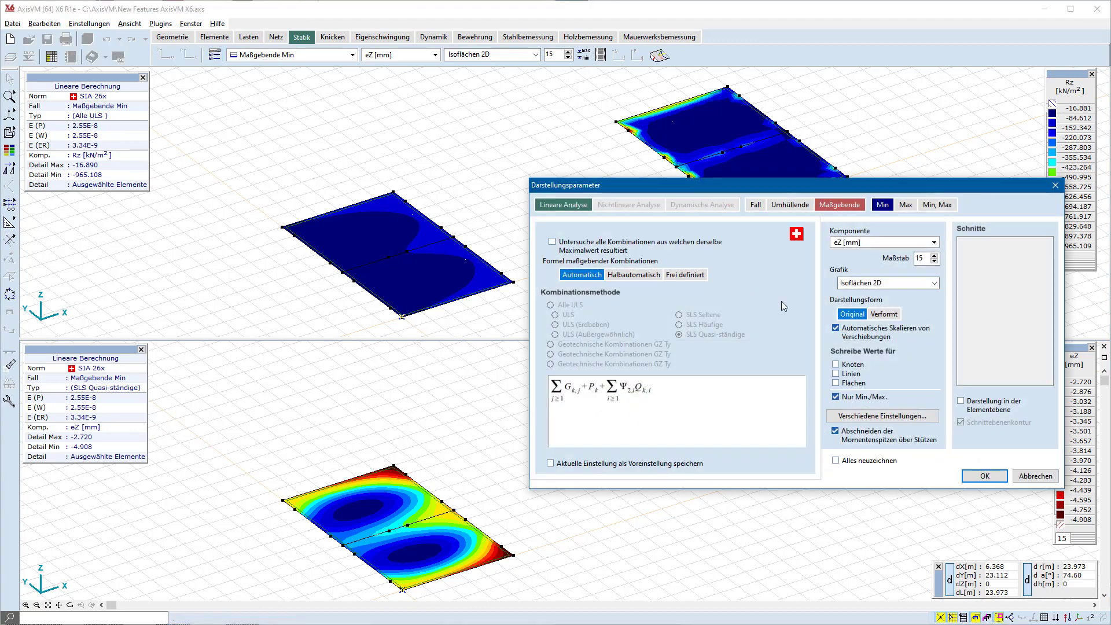
click(981, 477)
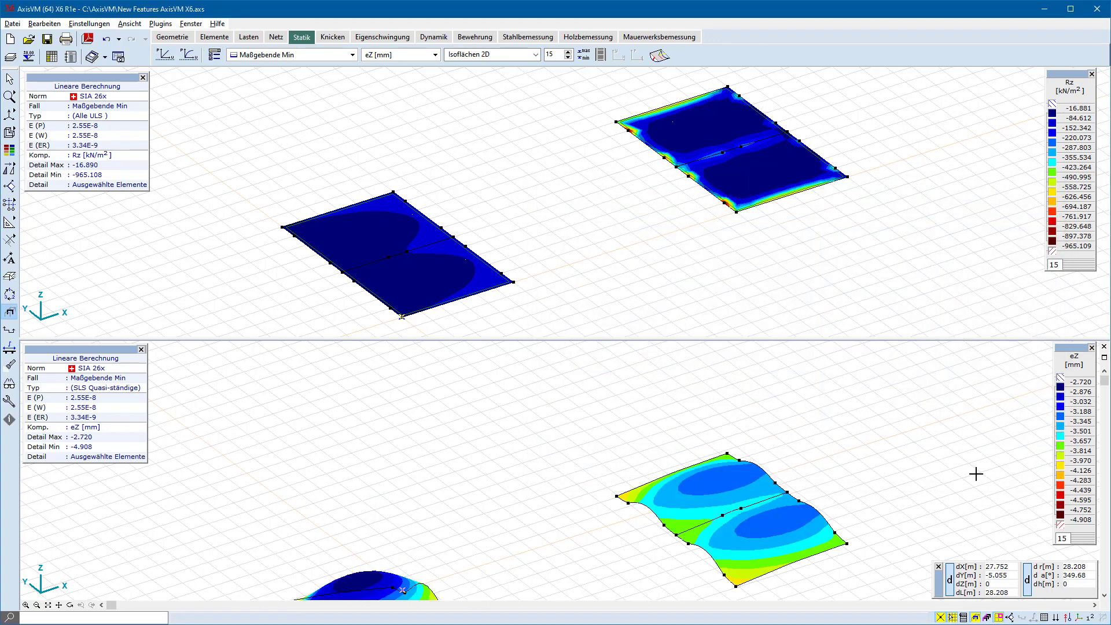
middle_drag(975, 474, 973, 380)
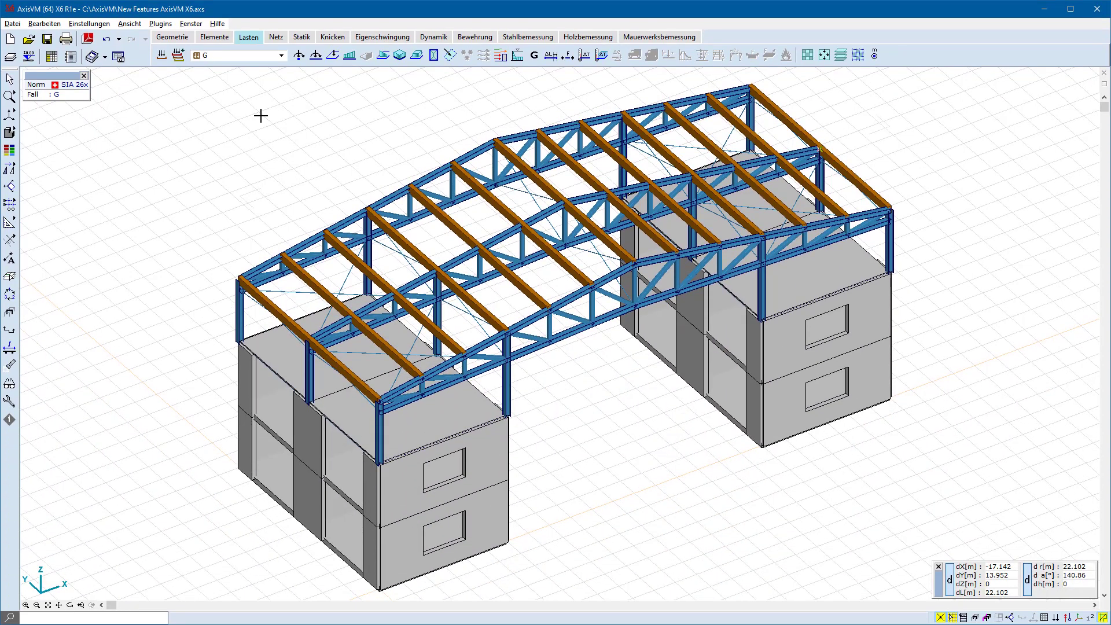
Make Q from the VERÄND1 group the active load case.
click(282, 55)
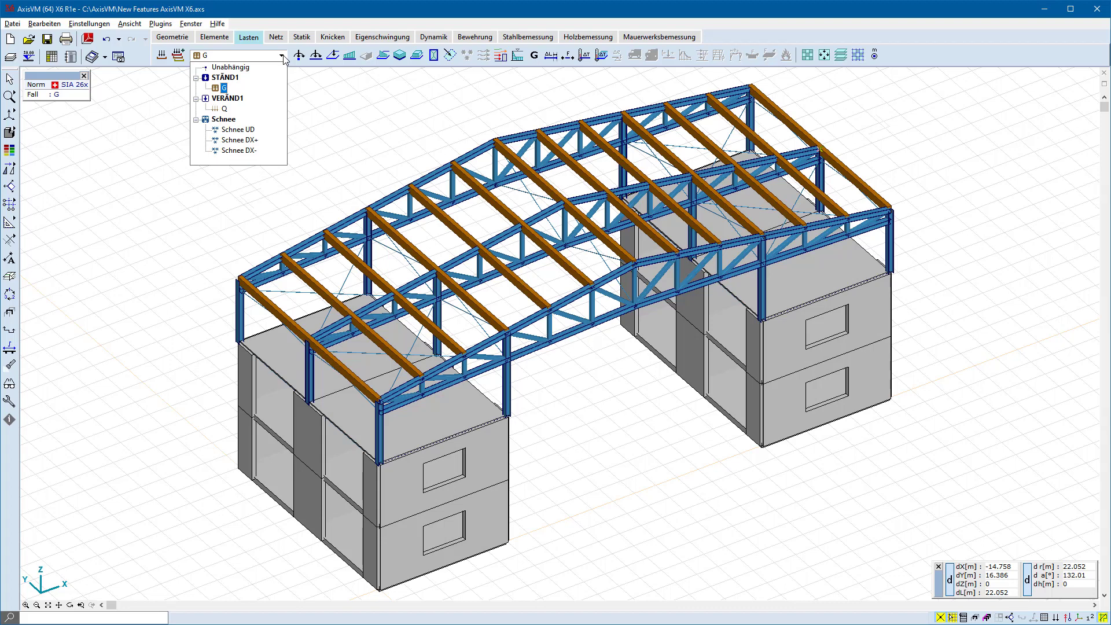
click(226, 108)
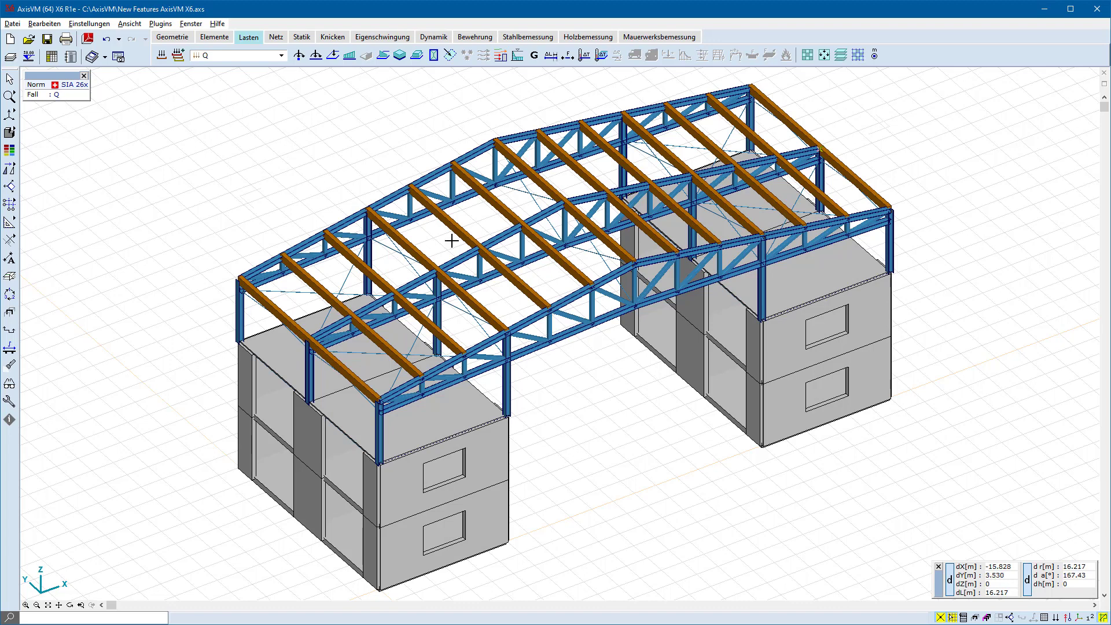
Turn on the load display and set the rendering transparency of the load panels (Lastebenen) to 40.
click(1054, 617)
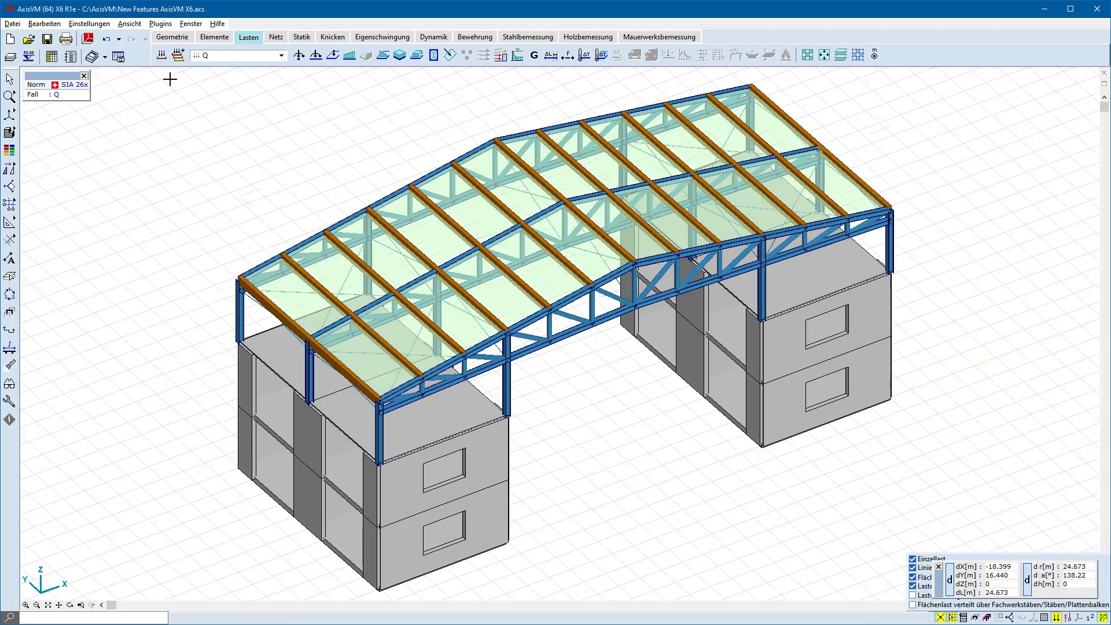
click(129, 24)
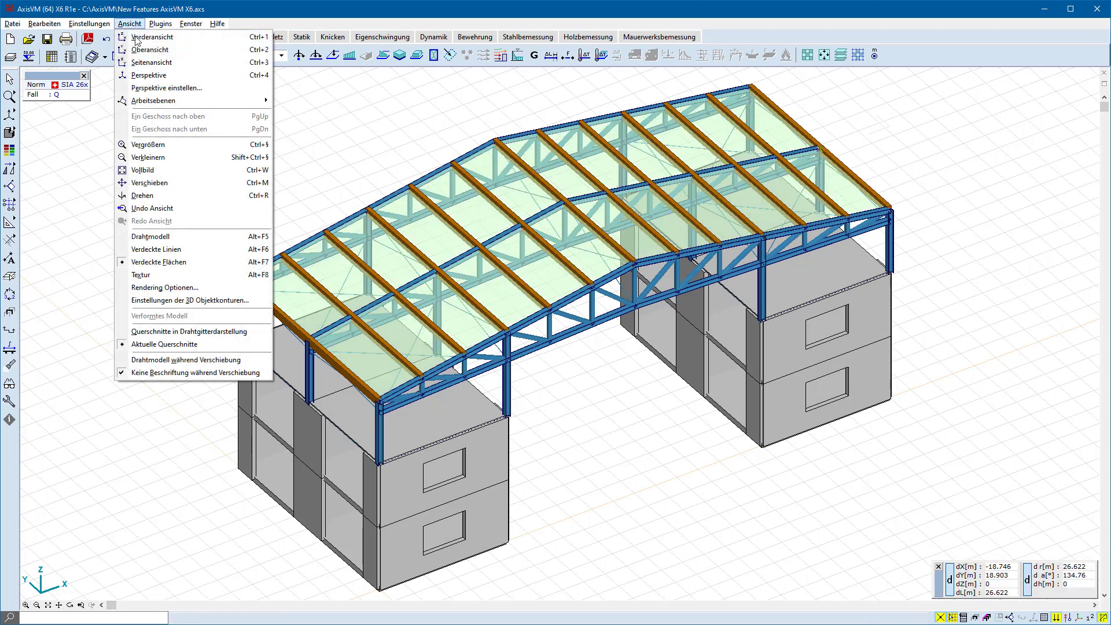
click(172, 288)
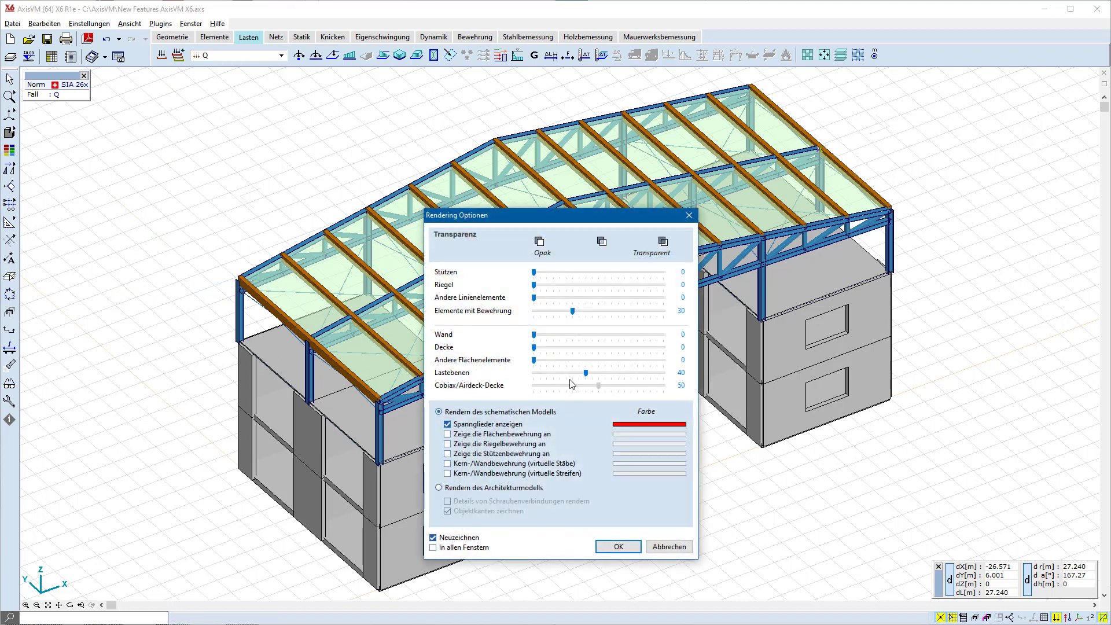
drag(613, 378, 587, 377)
click(618, 546)
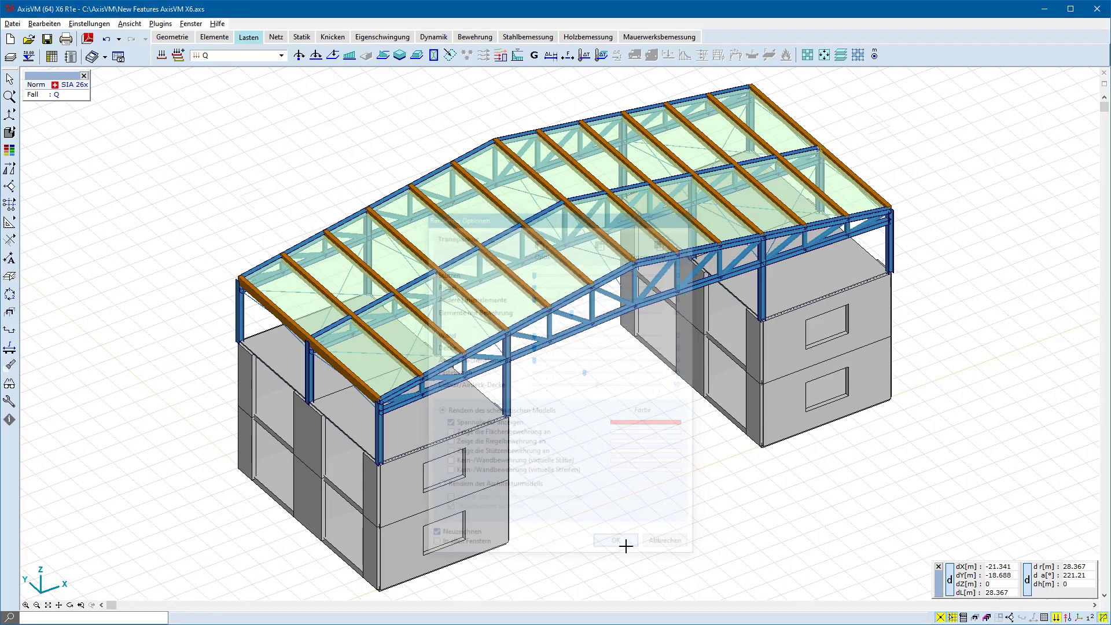
Switch the model to hidden-line display (Verdeckte Linien) and add a moving load case.
click(9, 132)
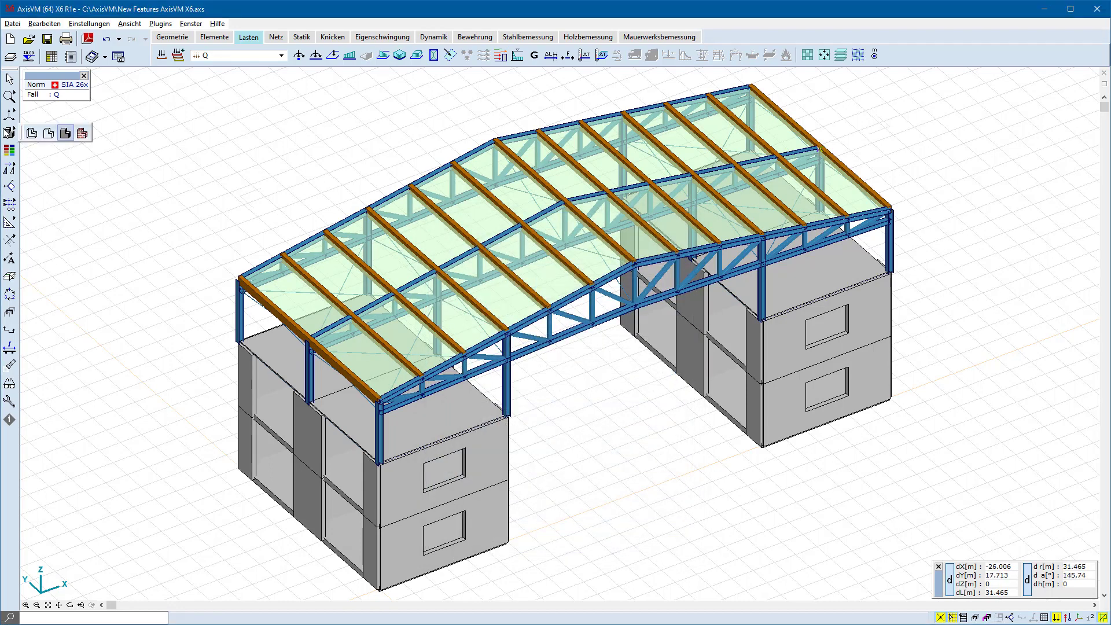
click(51, 137)
click(160, 56)
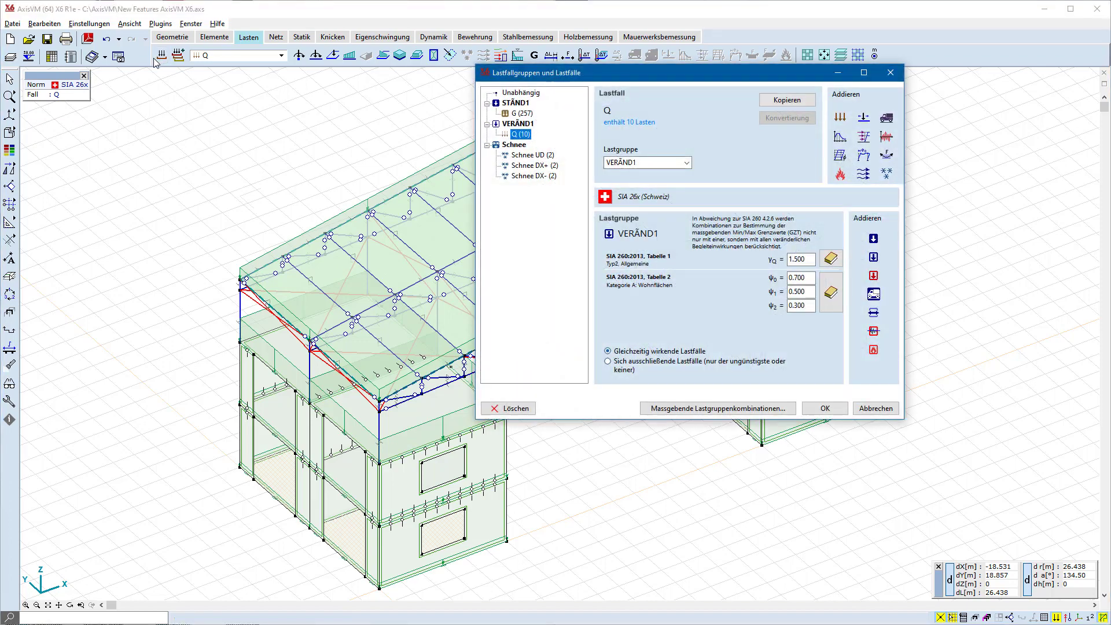
click(886, 117)
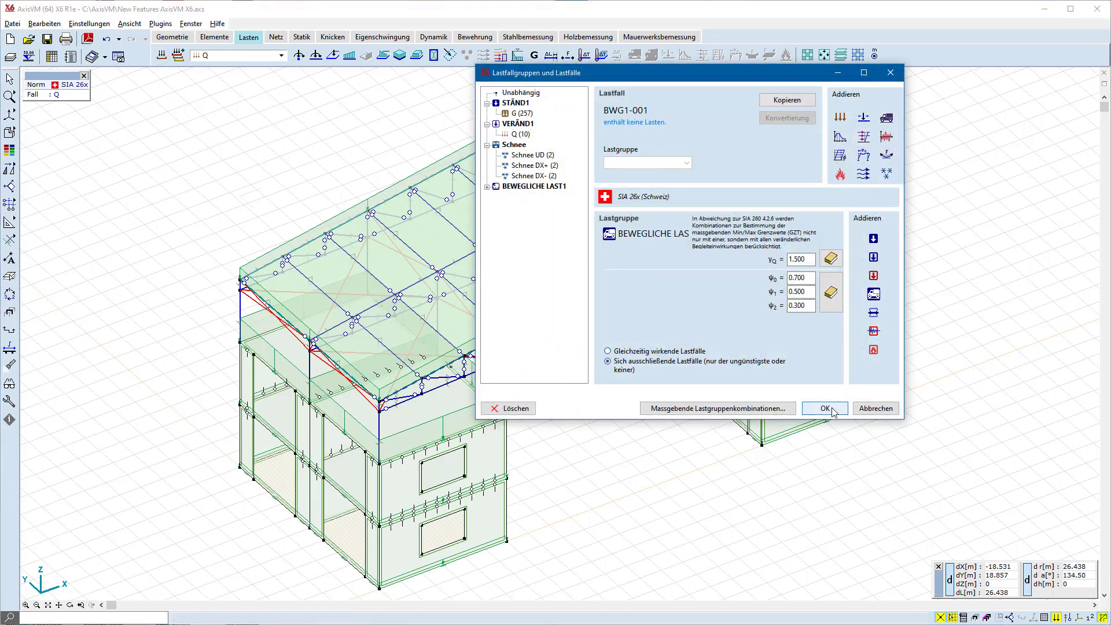
click(825, 408)
Define a moving area load with scheme LM1-A in 10 steps, its path running from roof corner over the mid-ridge node to the opposite corner.
click(654, 57)
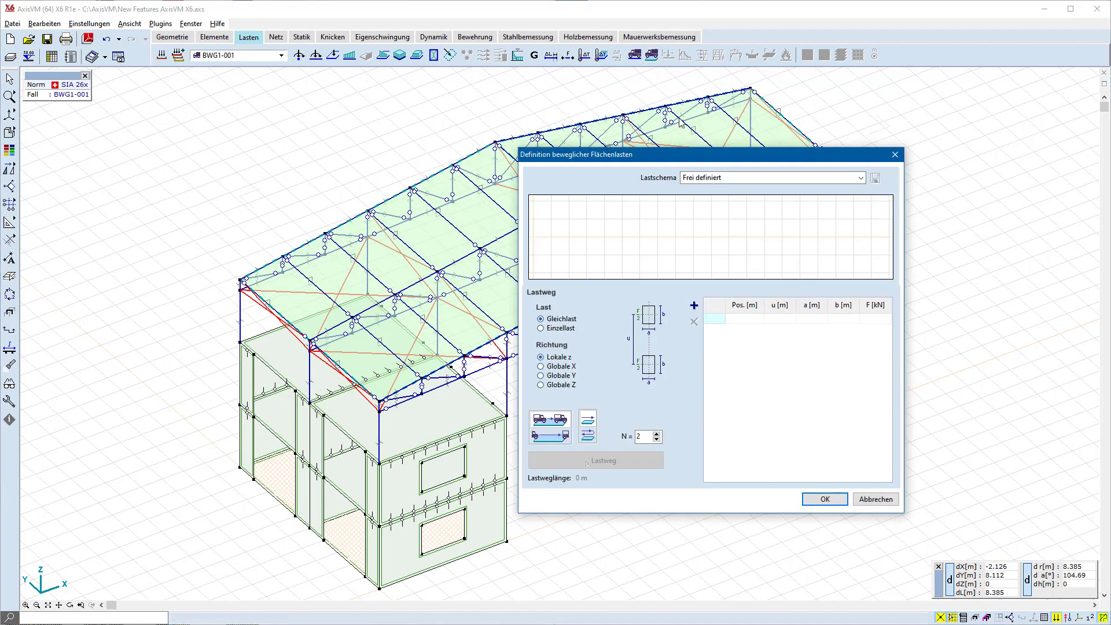
click(700, 195)
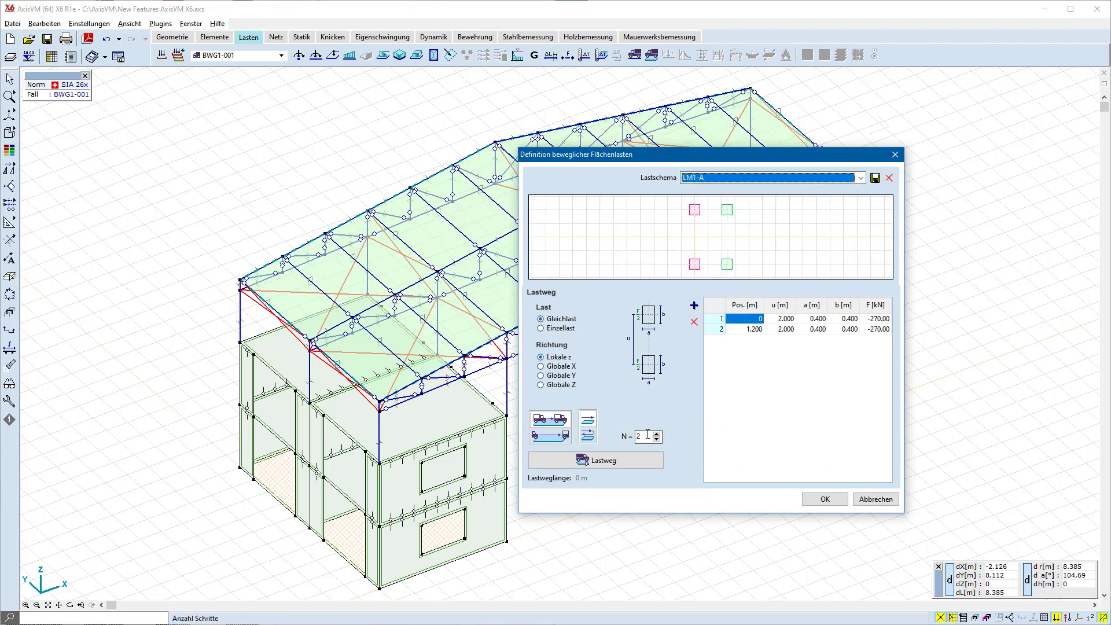
click(590, 460)
click(240, 280)
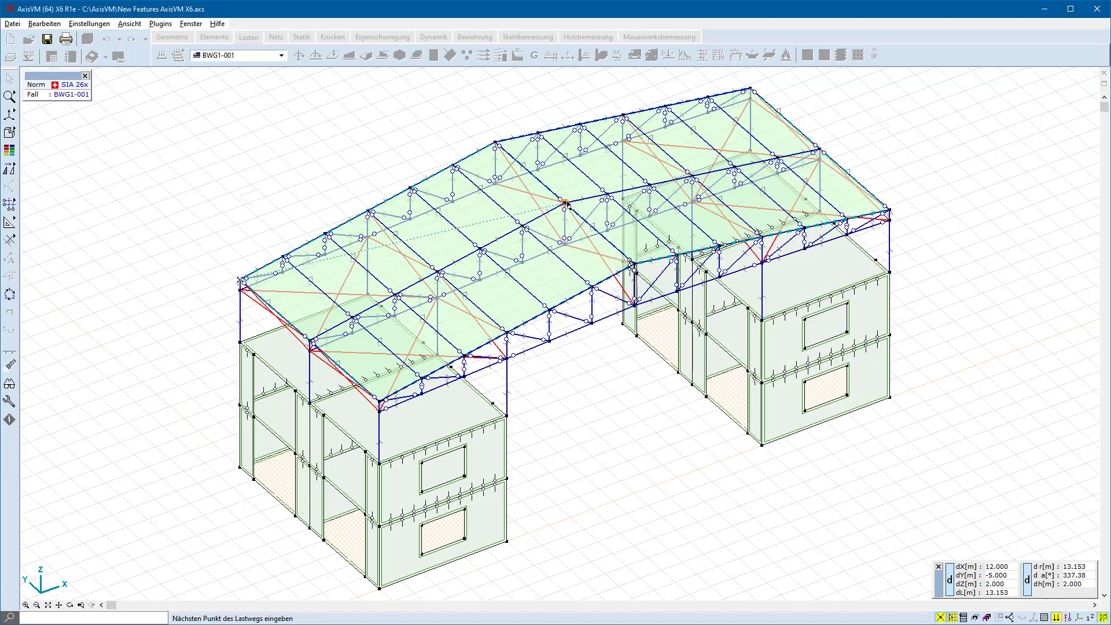
click(889, 211)
click(825, 498)
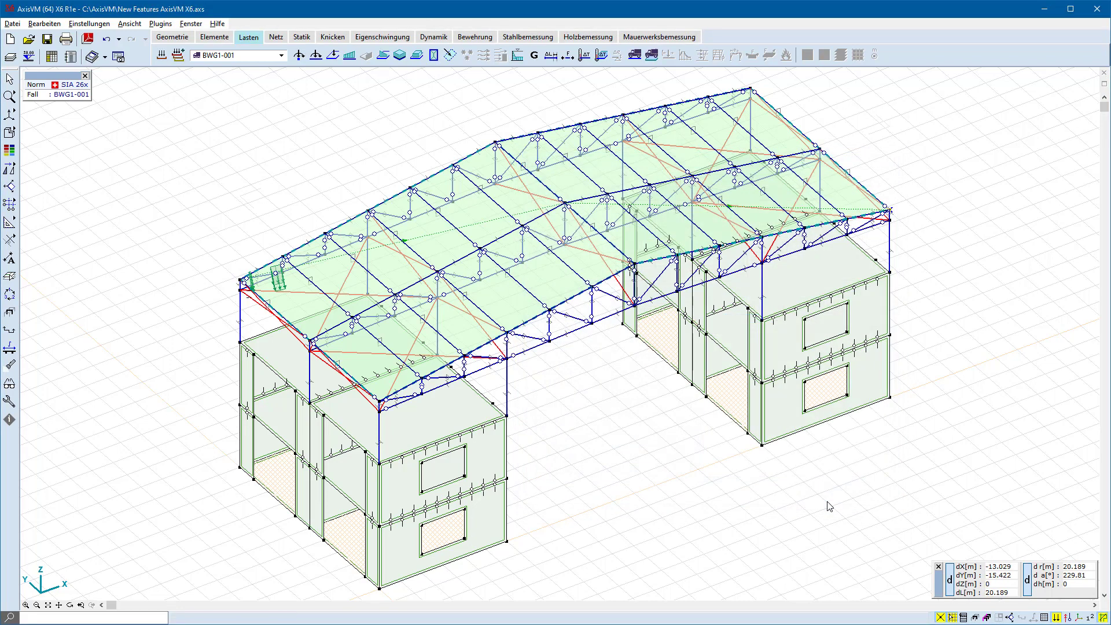
Examine the vehicle load positions on the roof in moving load cases up to BWG1-004.
click(249, 56)
click(248, 189)
click(241, 56)
click(237, 191)
click(240, 56)
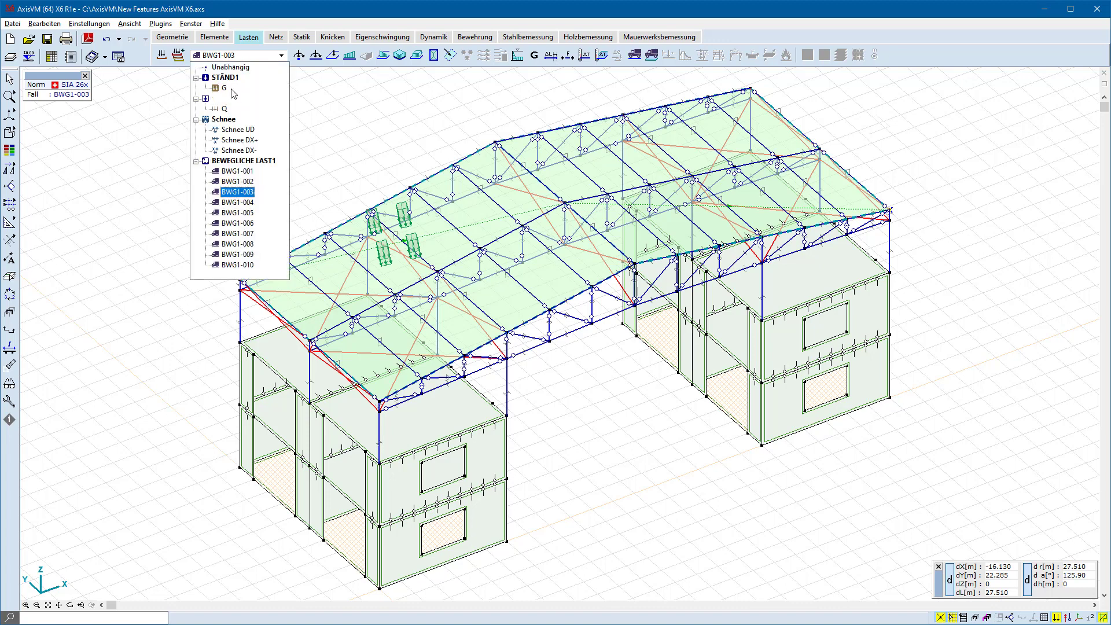
click(237, 202)
Show area loads distributed over trusses, beams and ribs, and examine the distribution in moving load cases BWG1-005 to BWG1-009.
mouse_move(1057, 619)
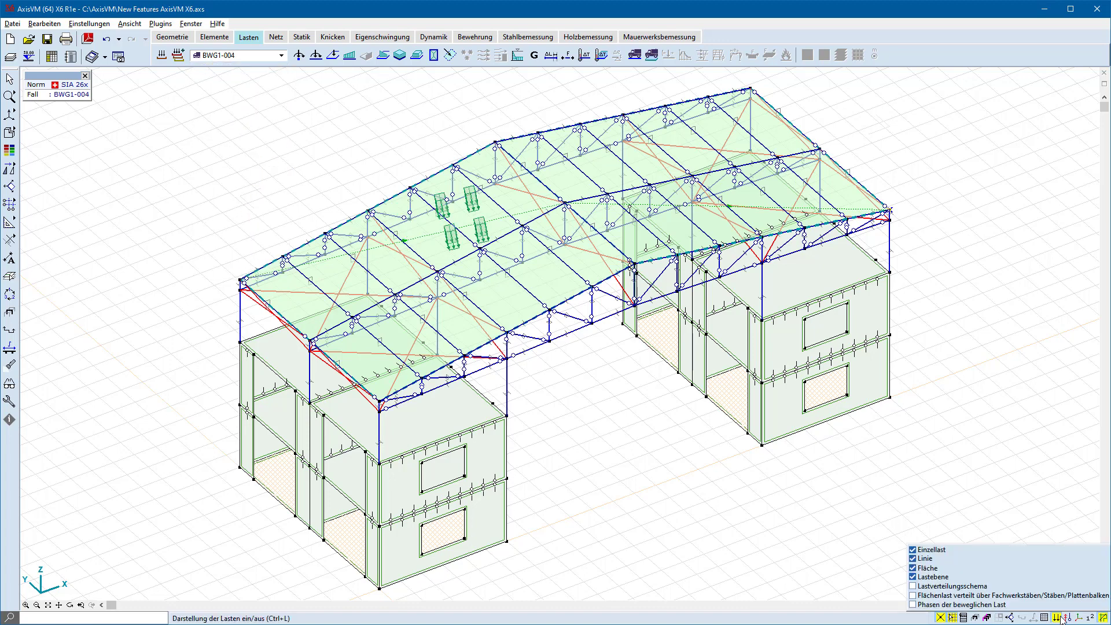
click(1016, 596)
click(240, 56)
click(237, 212)
click(240, 56)
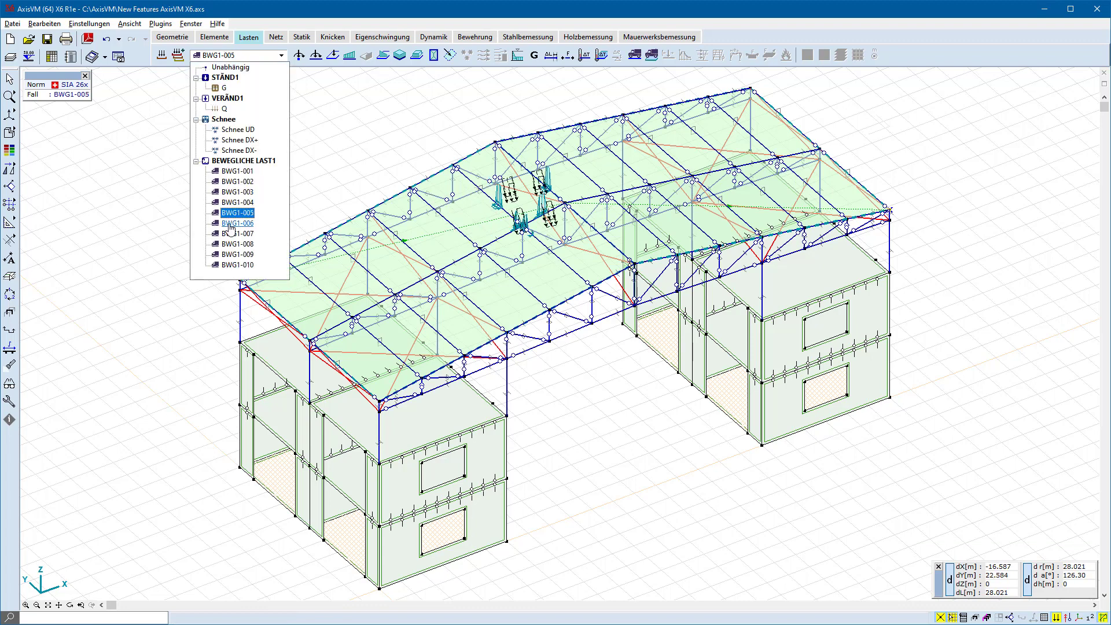
click(231, 223)
click(231, 55)
click(236, 233)
click(231, 55)
click(242, 244)
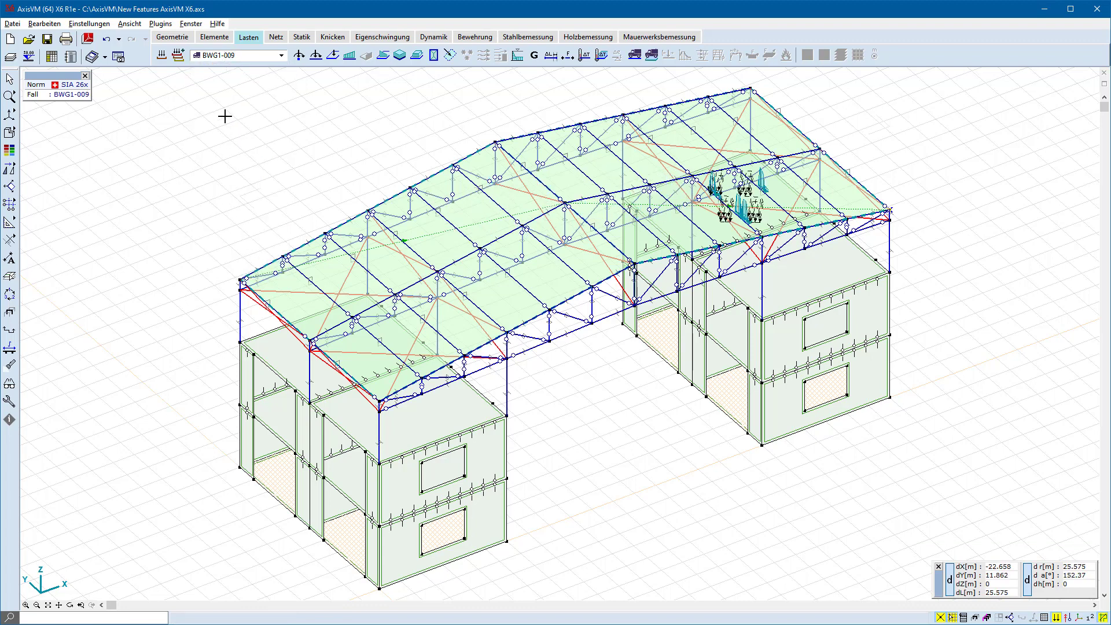
Make Q the active load case and turn off the display of area loads distributed over trusses, beams and ribs.
click(227, 57)
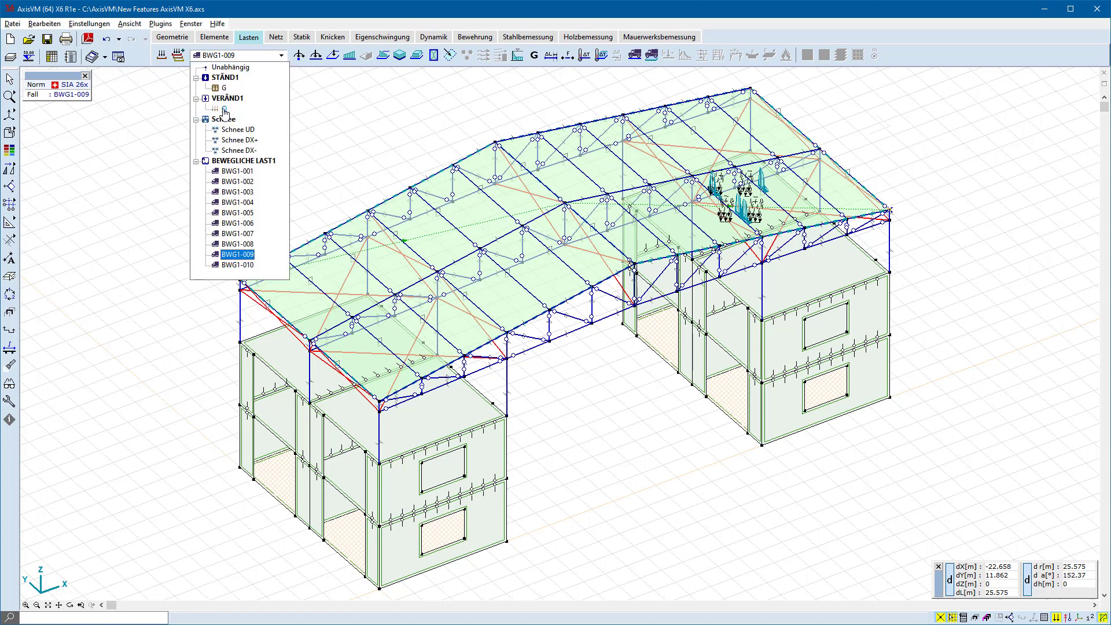
click(223, 108)
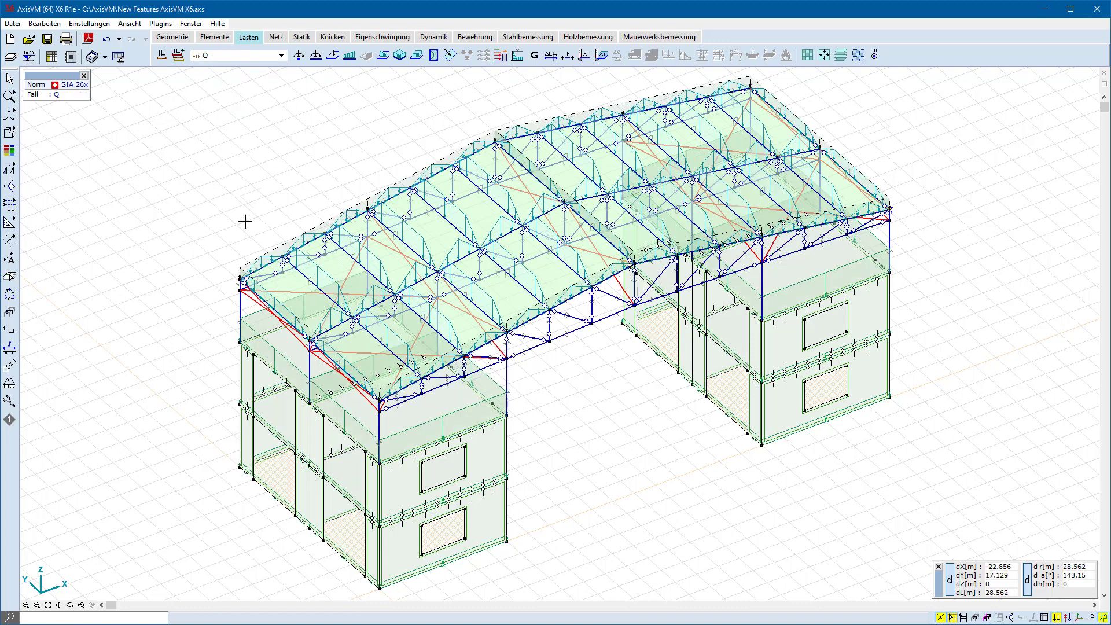
click(1057, 617)
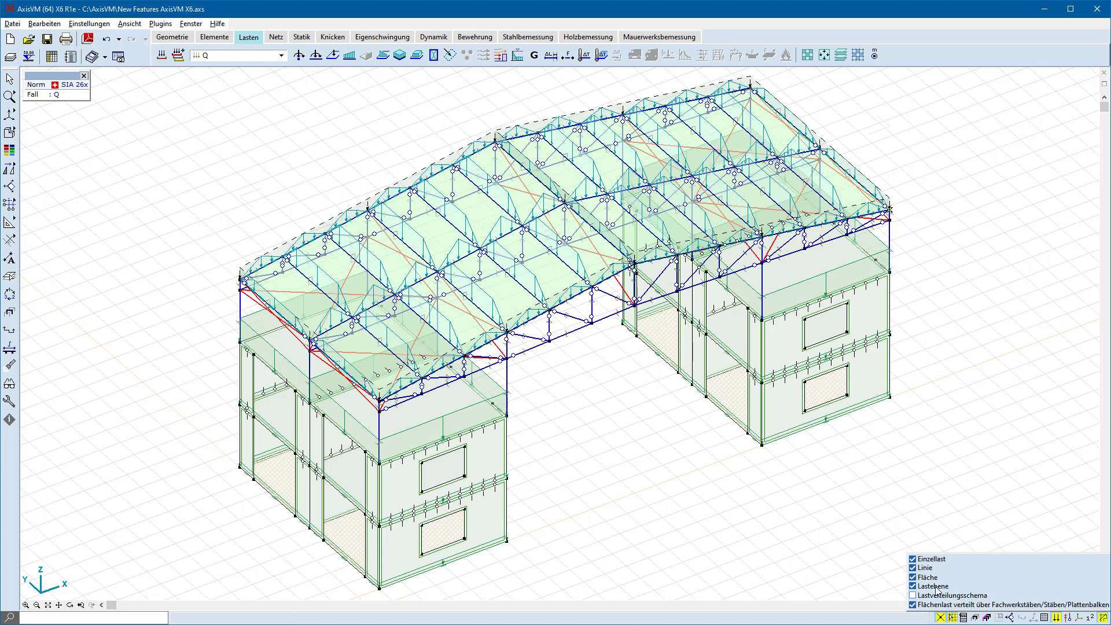
click(913, 605)
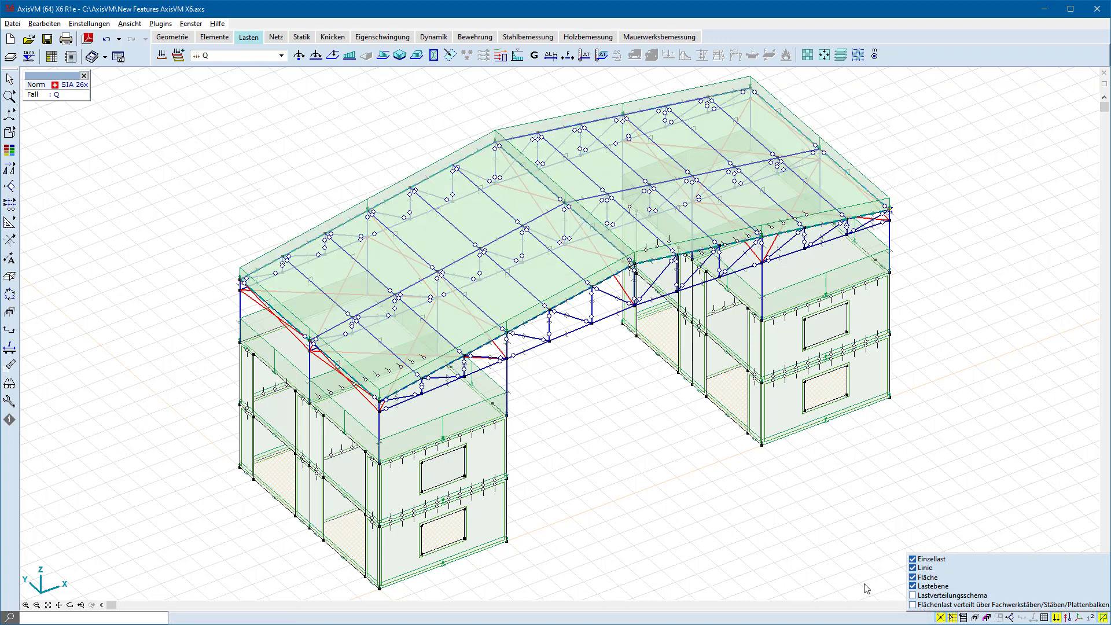
Colour-code the area loads (Flächenlasten) by load intensity (Lastintensität).
click(10, 151)
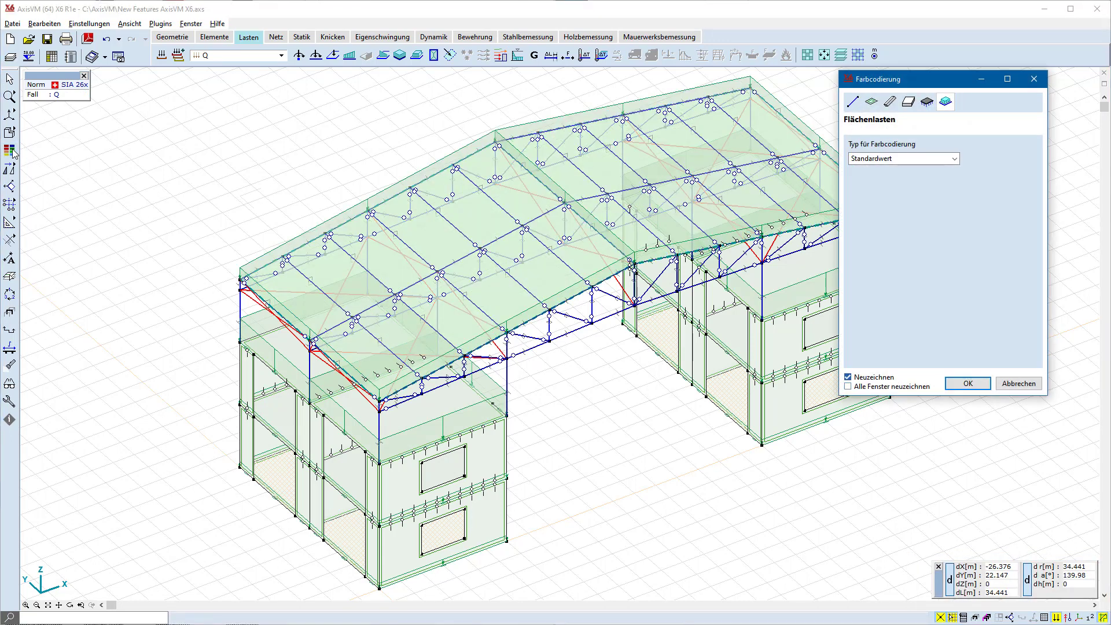
click(949, 156)
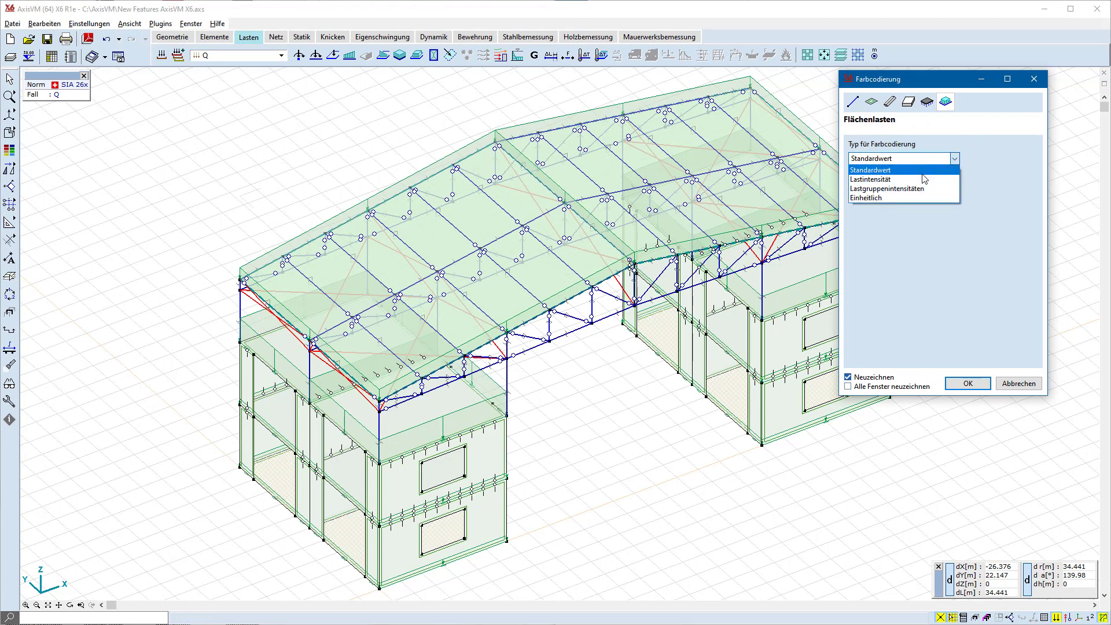
click(924, 180)
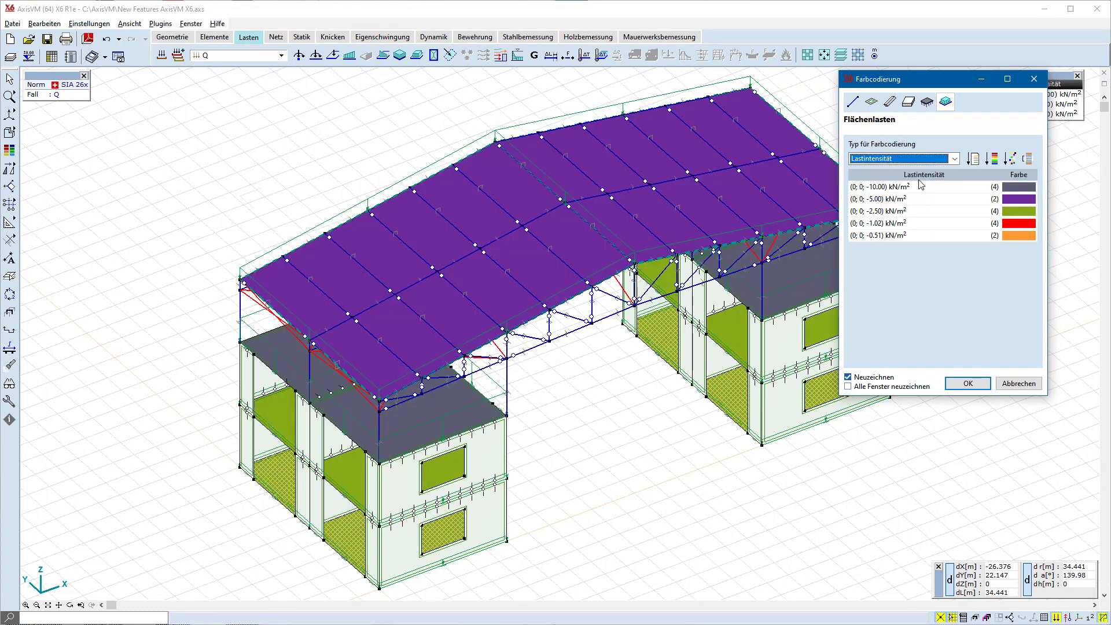
click(967, 383)
Examine the colour-coded load intensities of the snow load cases Schnee UD, Schnee DX+ and Schnee DX-.
click(271, 56)
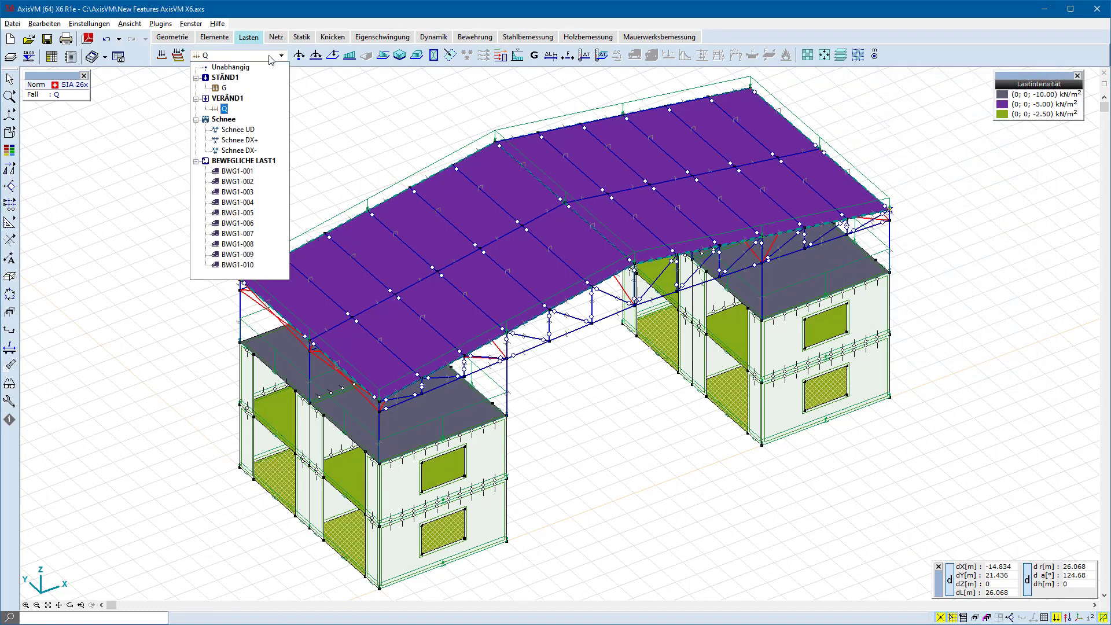
click(238, 133)
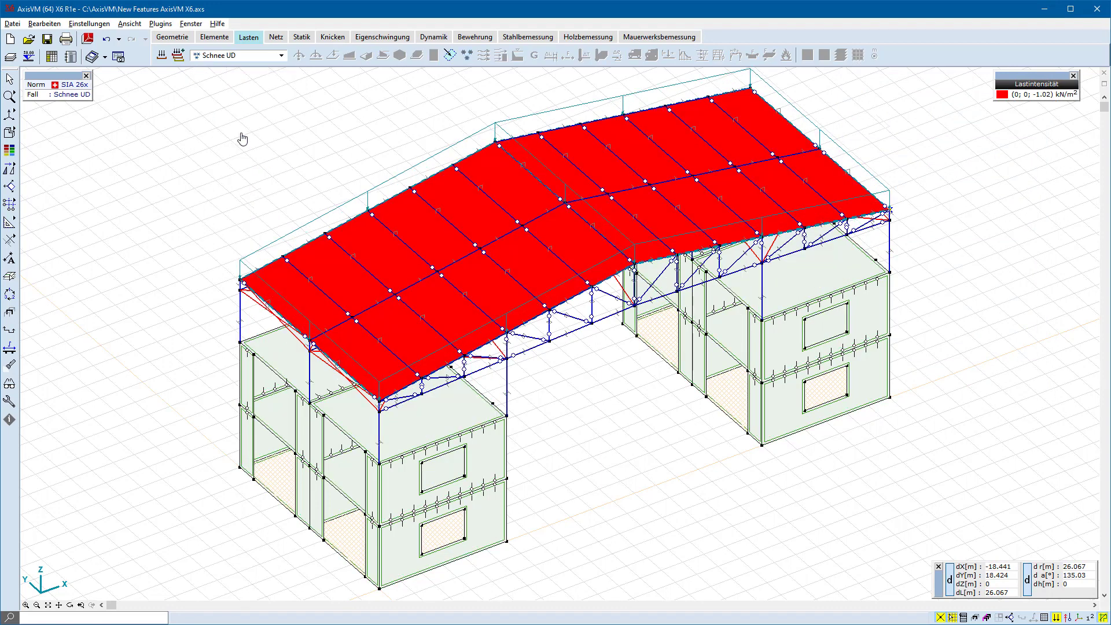
click(233, 56)
click(238, 143)
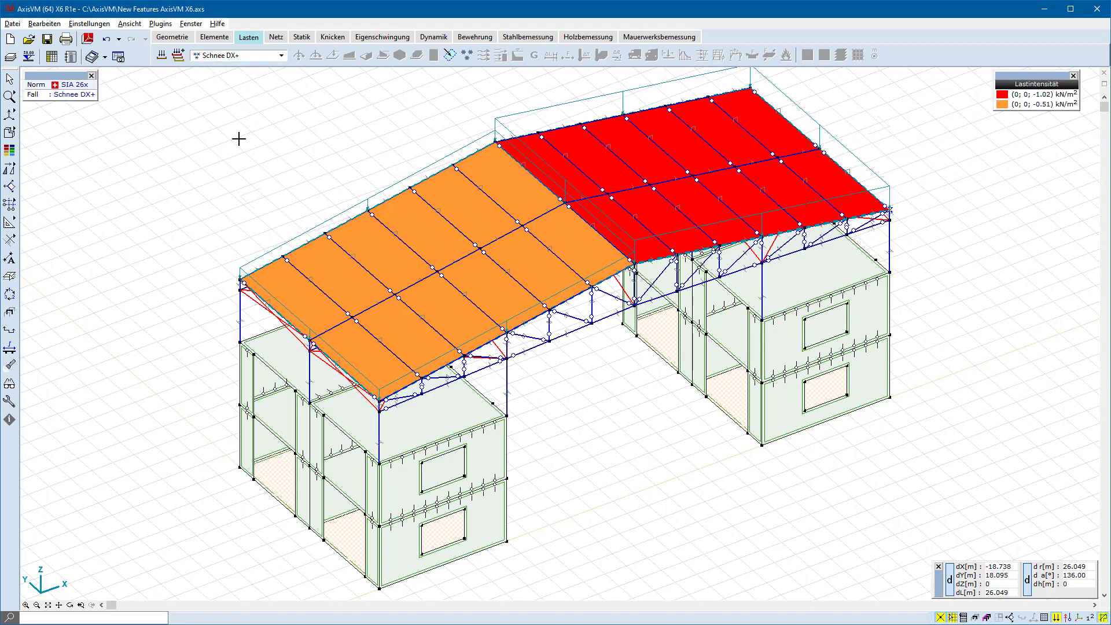
click(228, 58)
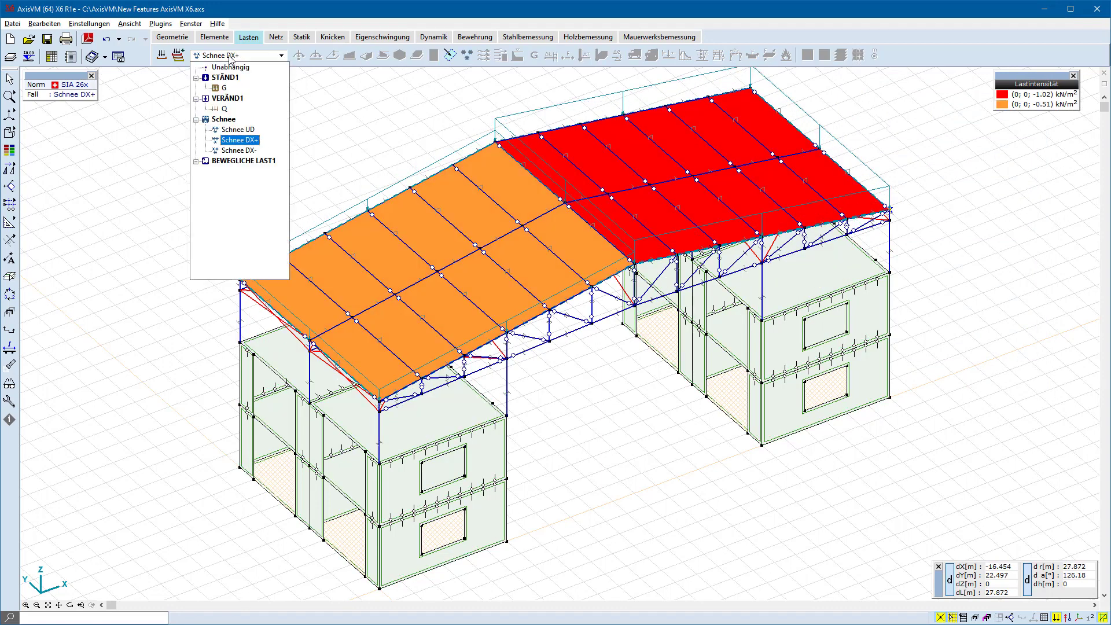
click(239, 151)
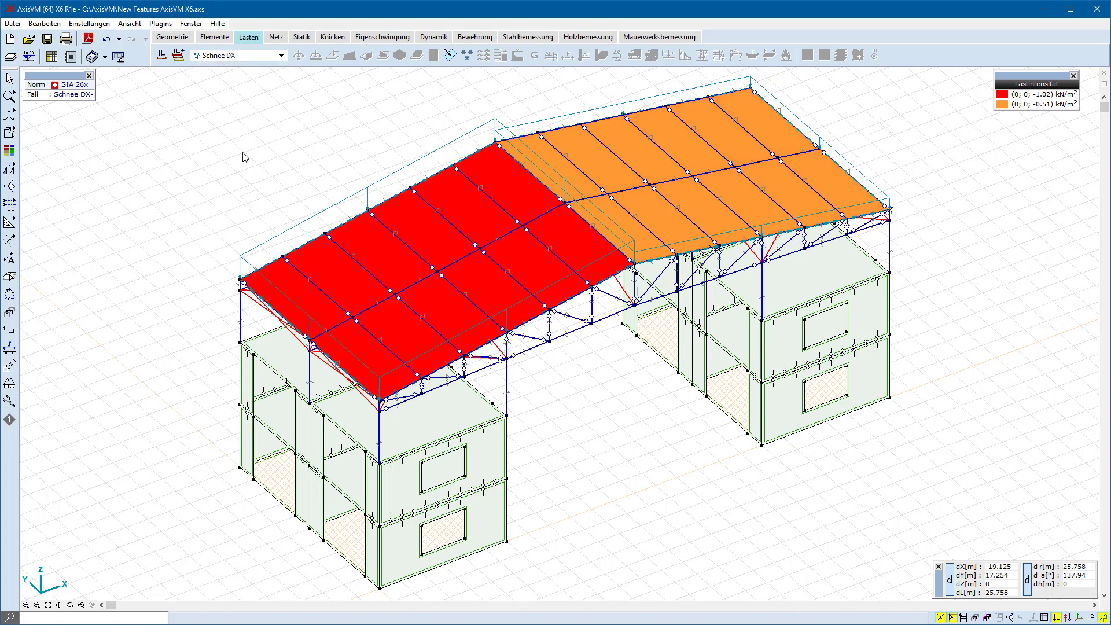
Split load case Q for the whole model into separate load cases in VERÄND1, using stem Q plus storey names and deleting the original loads.
click(231, 58)
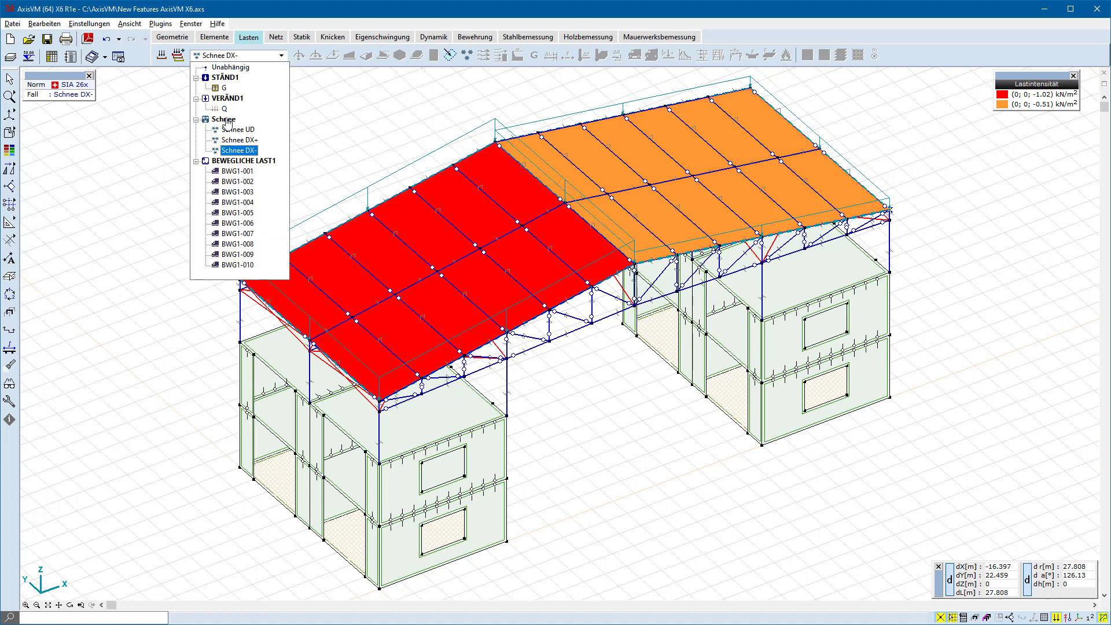
click(224, 110)
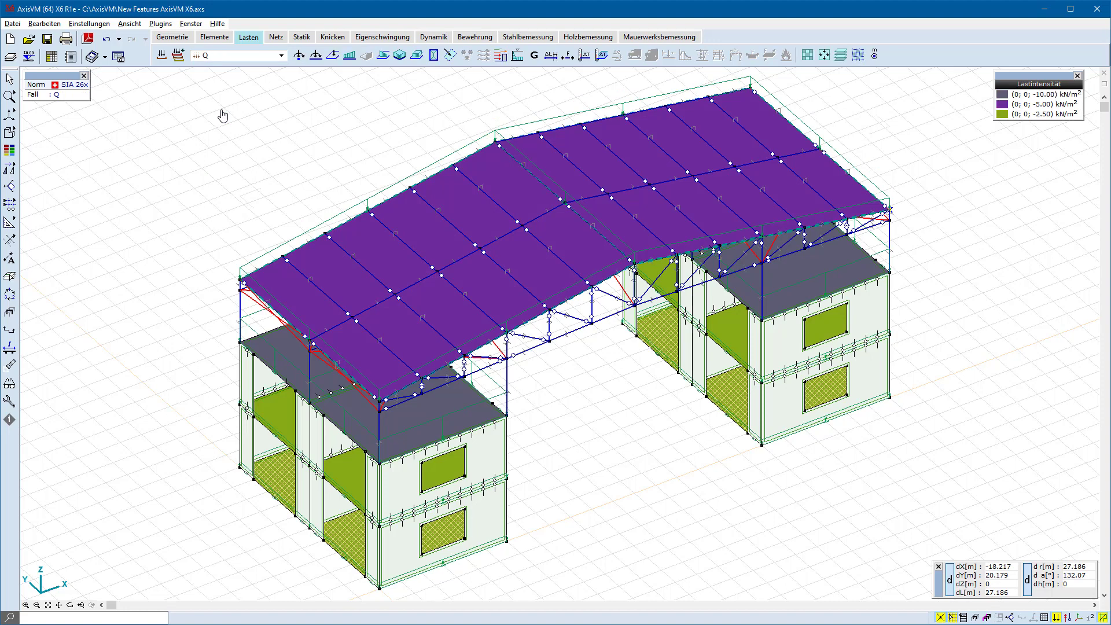
click(841, 56)
click(607, 237)
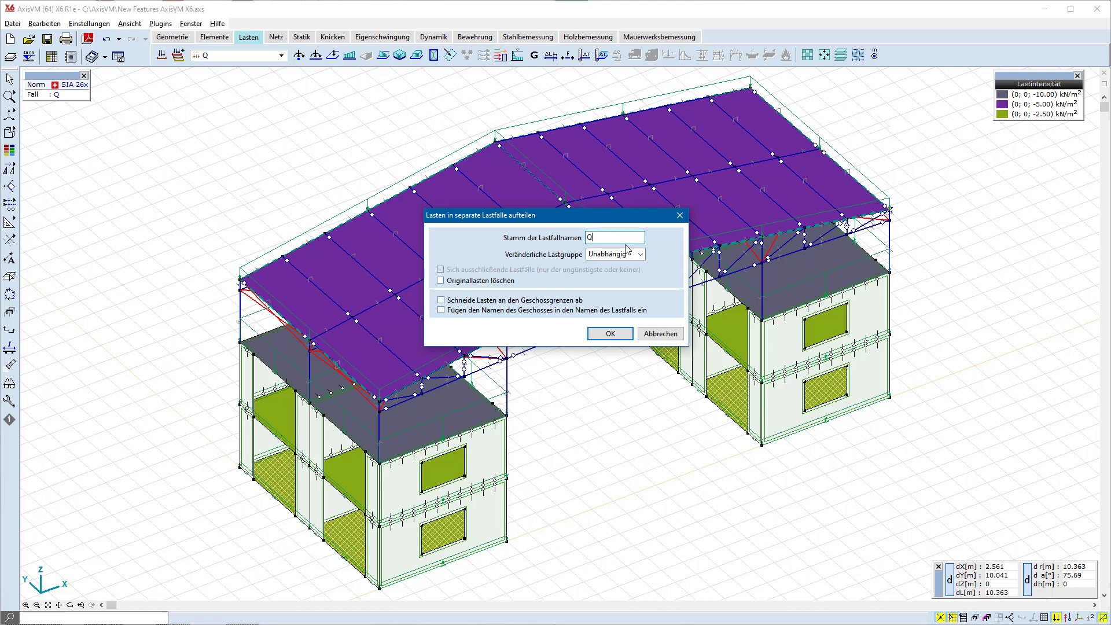
click(640, 254)
click(626, 277)
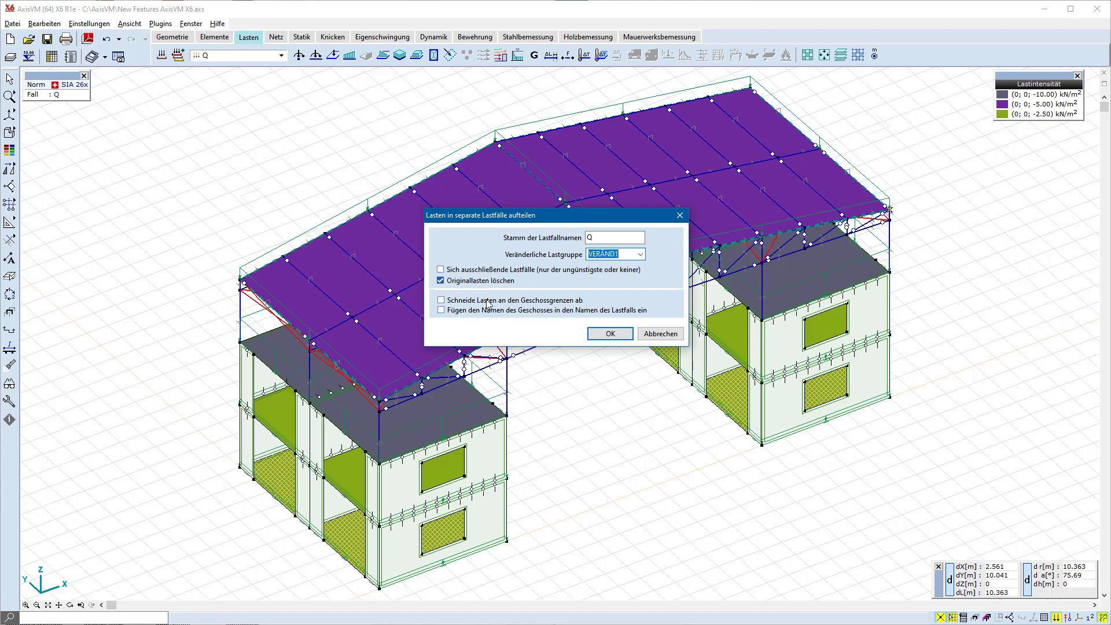
click(610, 333)
click(614, 103)
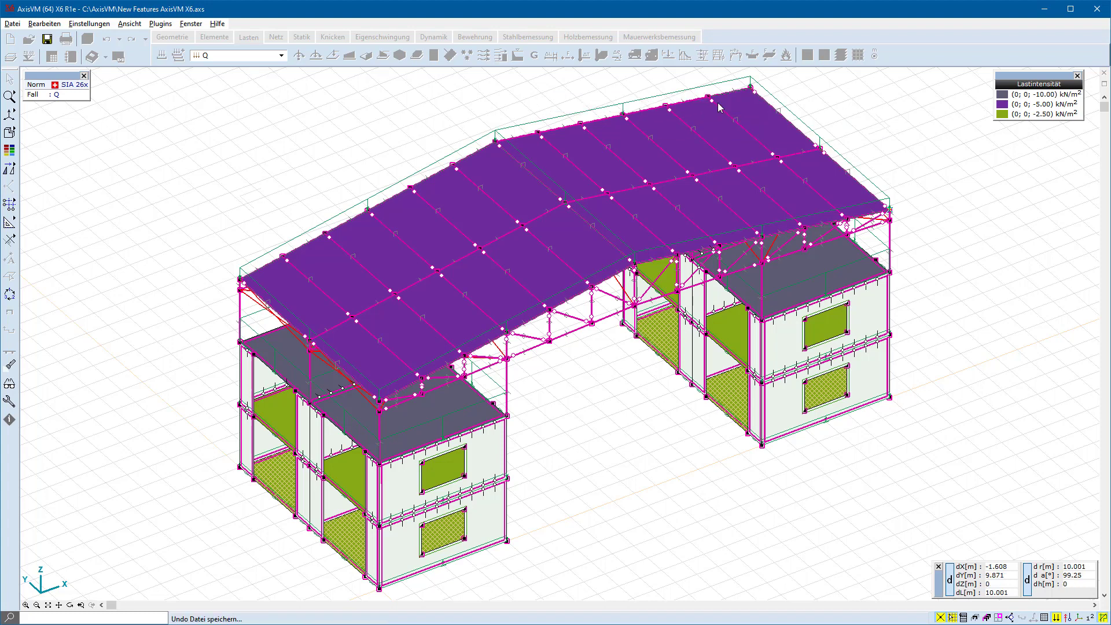
click(717, 103)
Examine the loads of the split load cases Q-Erdgeschoss and Q-Geschoss 1.
click(251, 55)
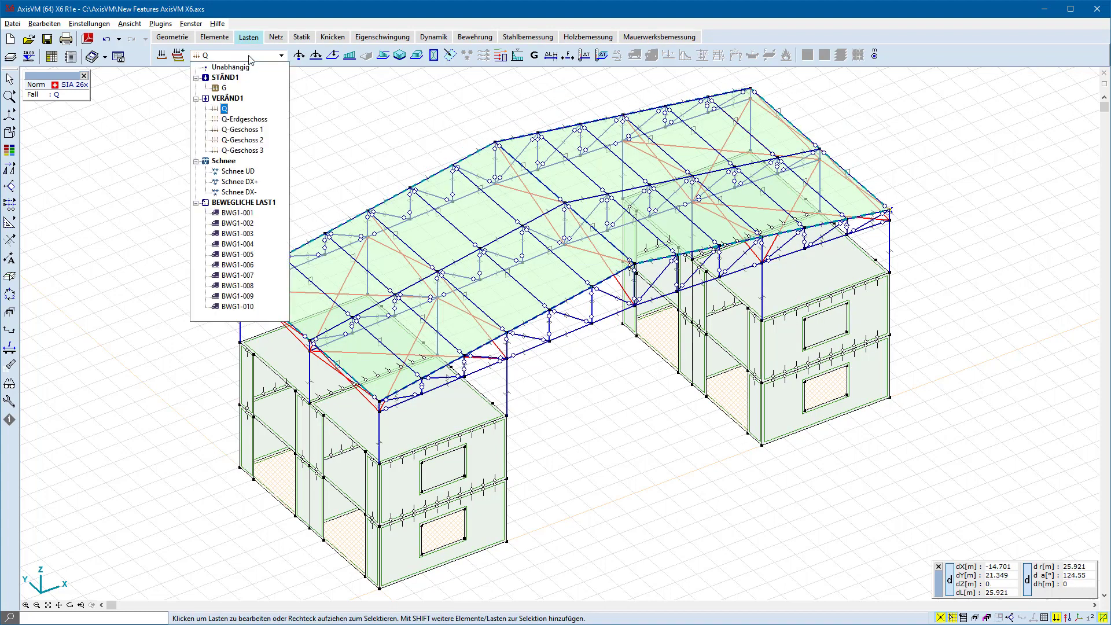
click(251, 120)
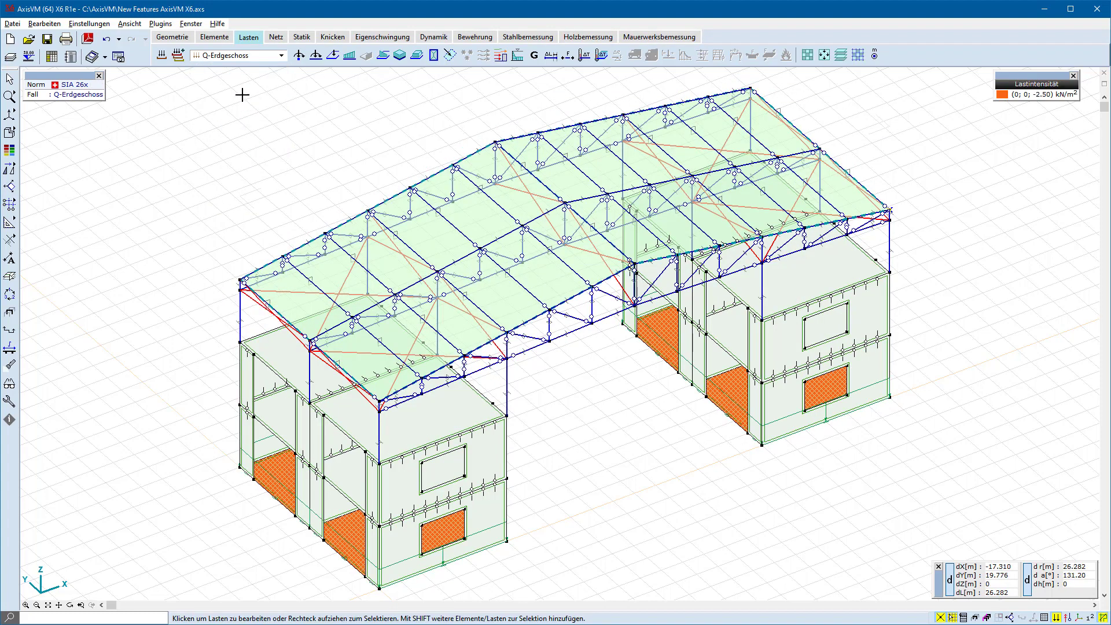
click(239, 55)
click(246, 126)
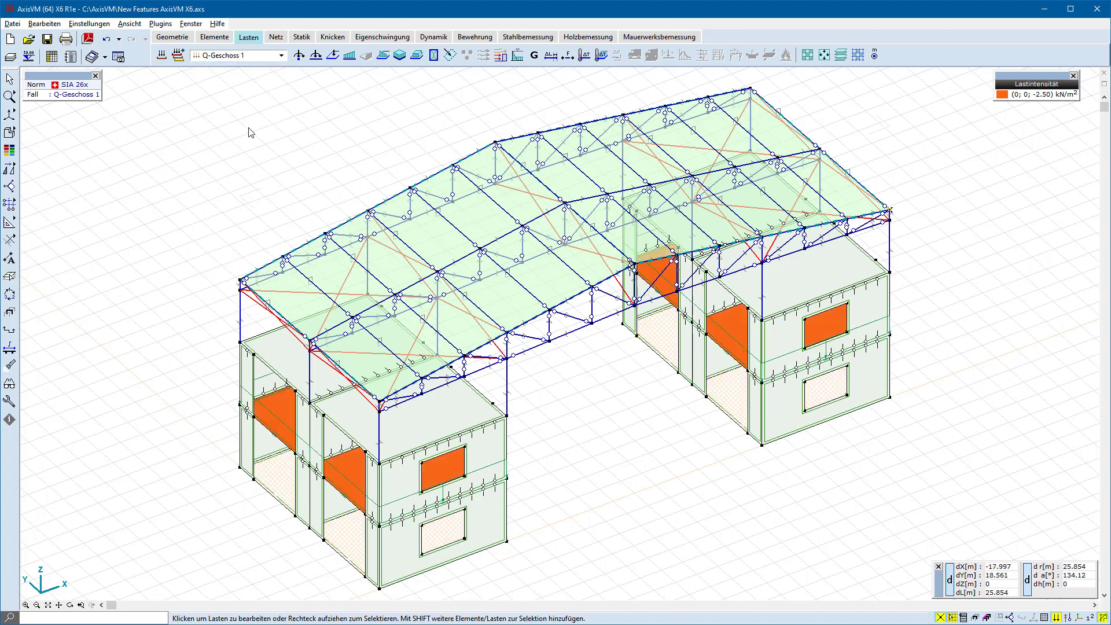
Examine the loads of the split load cases Q-Geschoss 2 and Q-Geschoss 3.
click(234, 55)
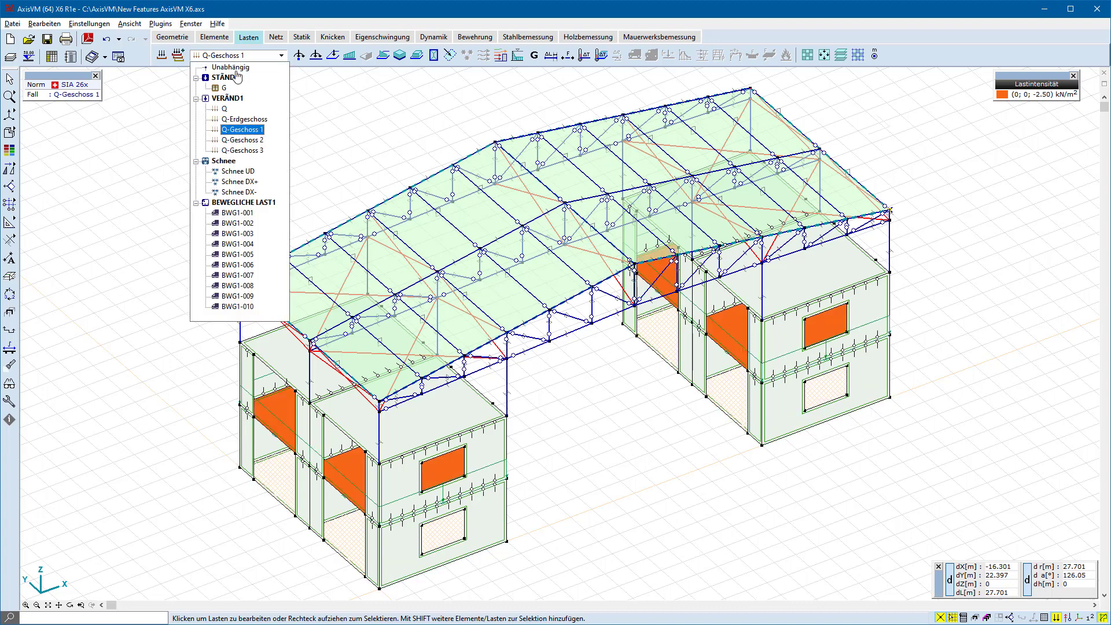
click(246, 136)
click(236, 56)
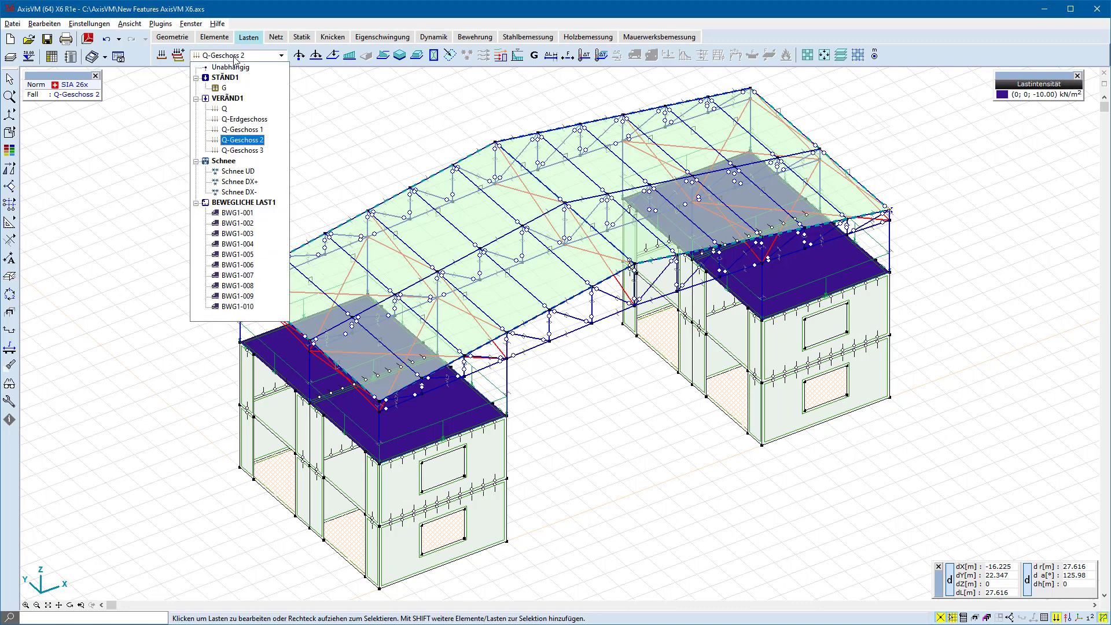
click(247, 150)
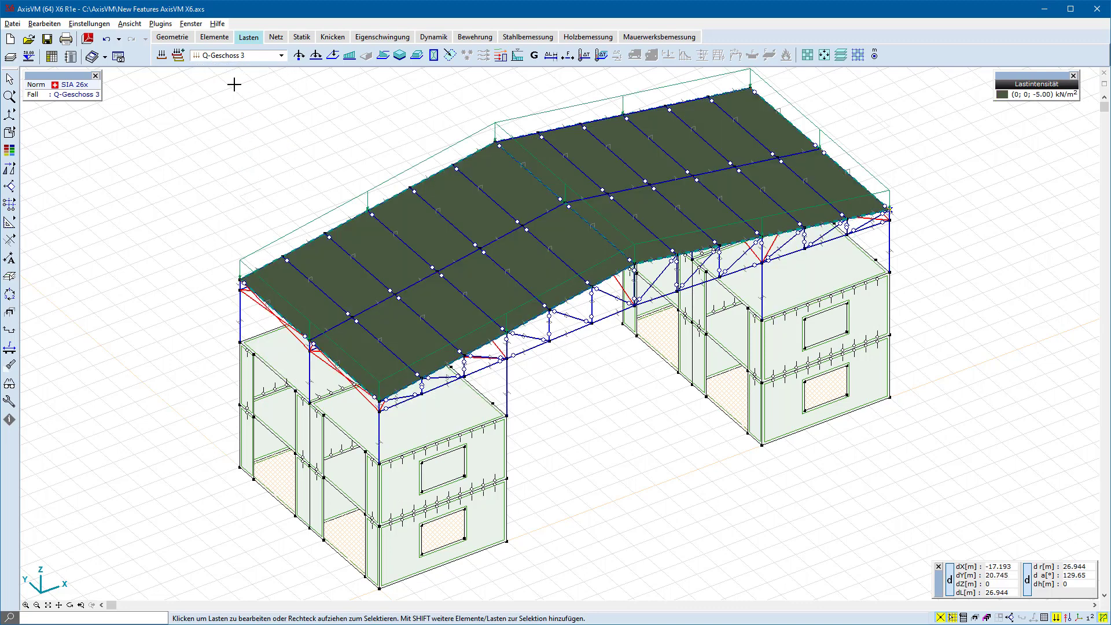
Activate load case Q-Geschoss 1, isolate its two floor slabs and display the structural grid Achsraster 1.
click(240, 56)
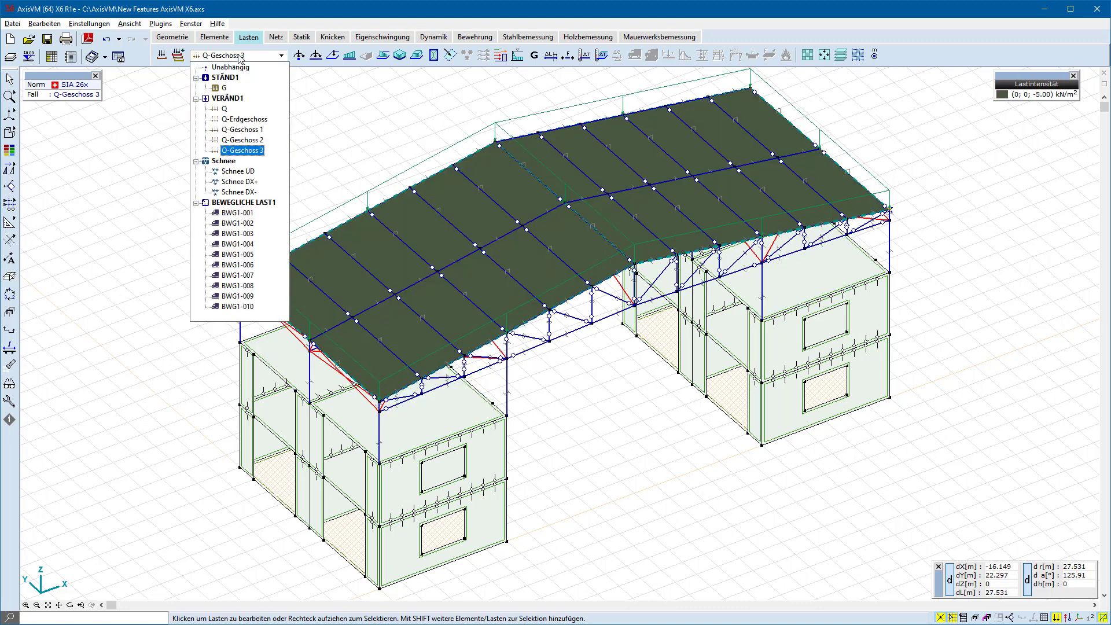
click(253, 137)
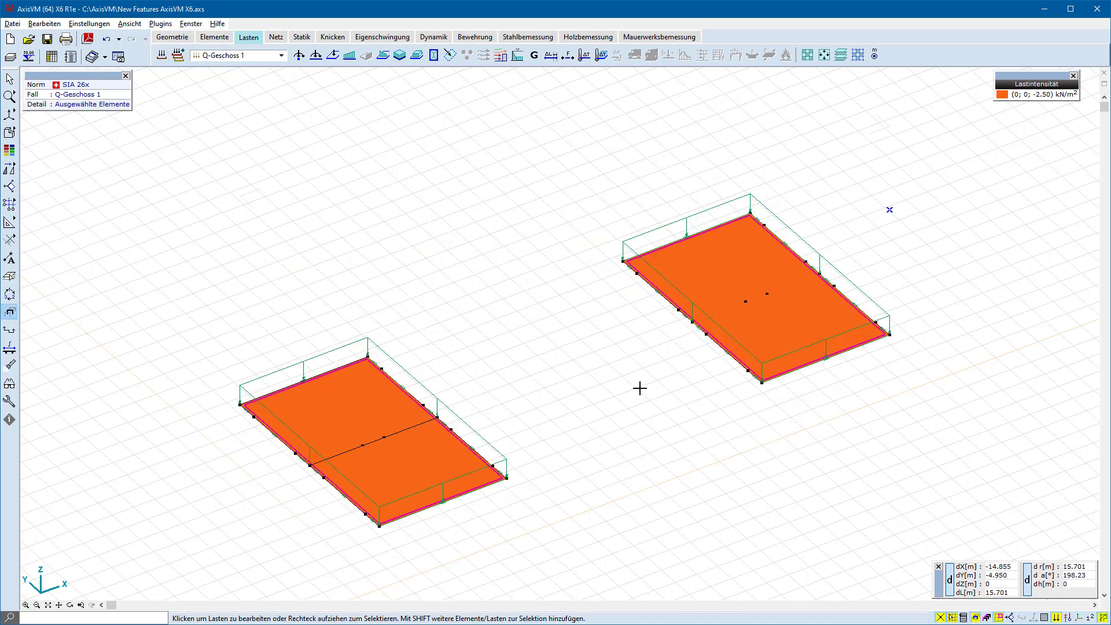
click(9, 204)
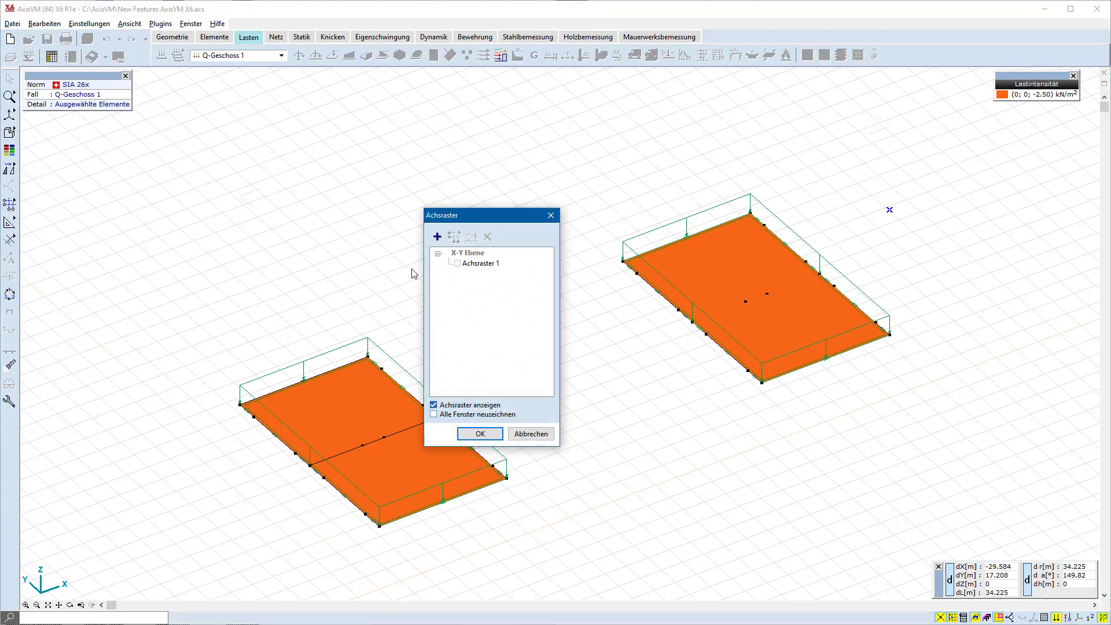
click(458, 263)
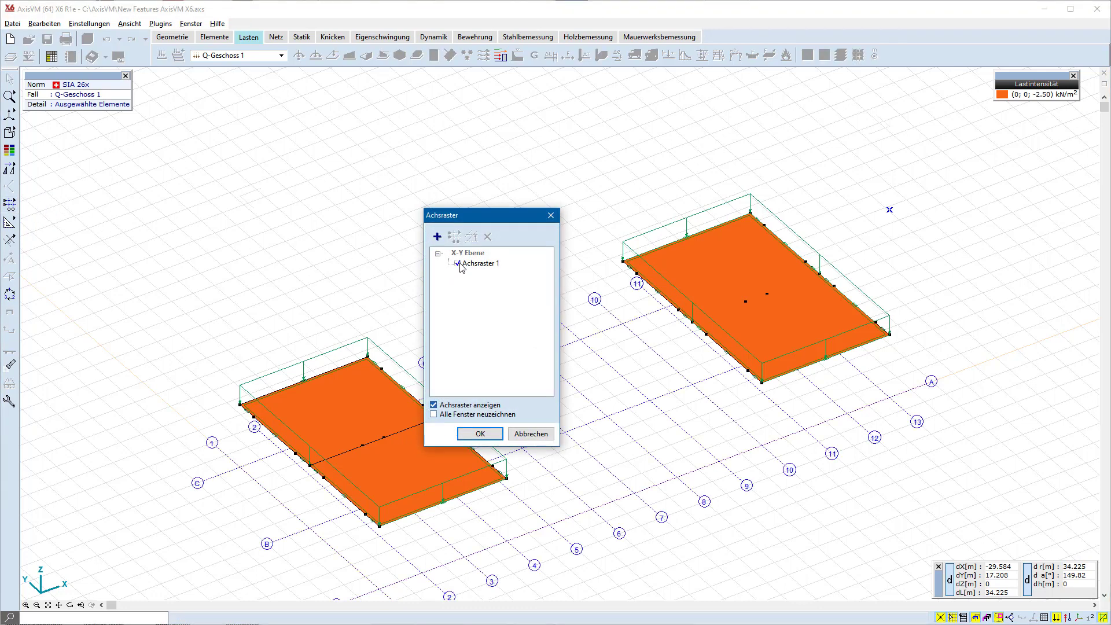
click(484, 431)
middle_drag(479, 391, 436, 387)
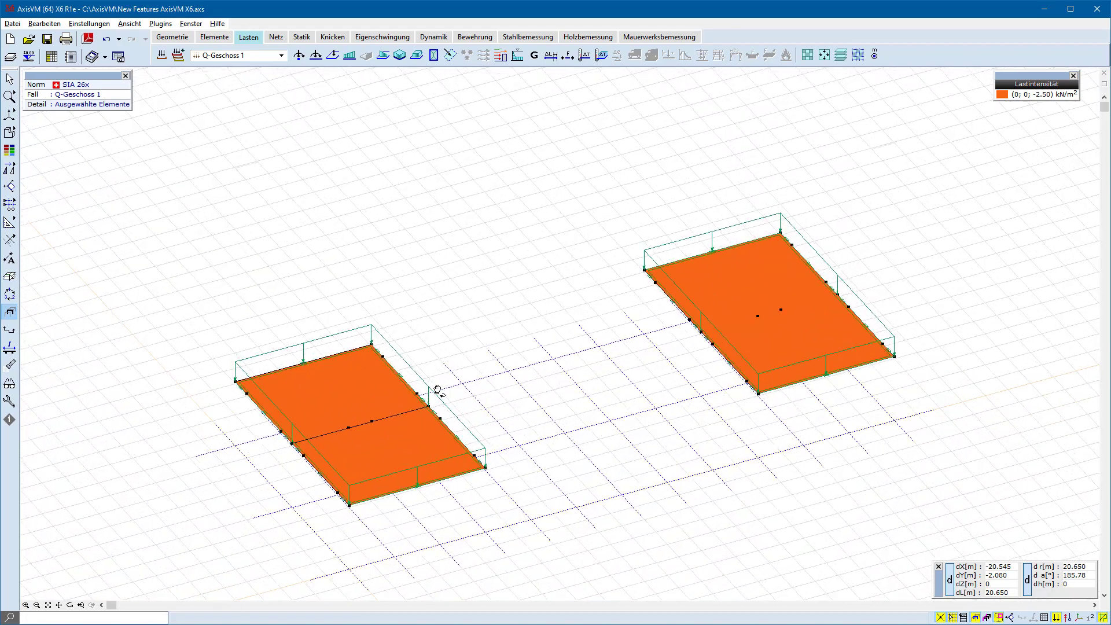
Copy Achsraster 1 to the storey level Geschoss 1 and hide the original grid.
click(30, 205)
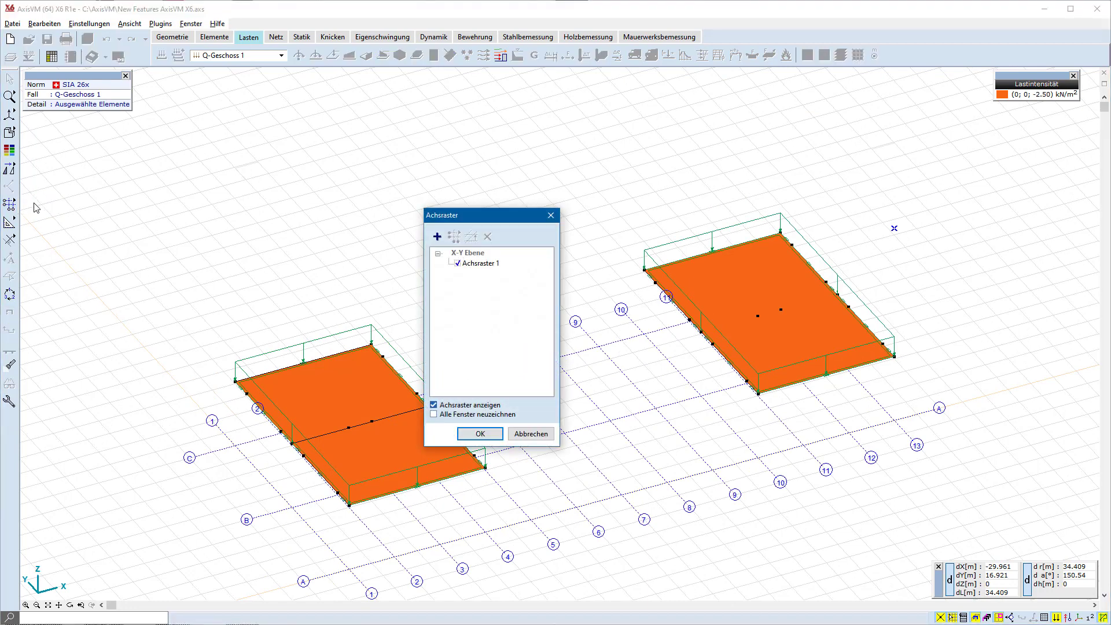
click(476, 264)
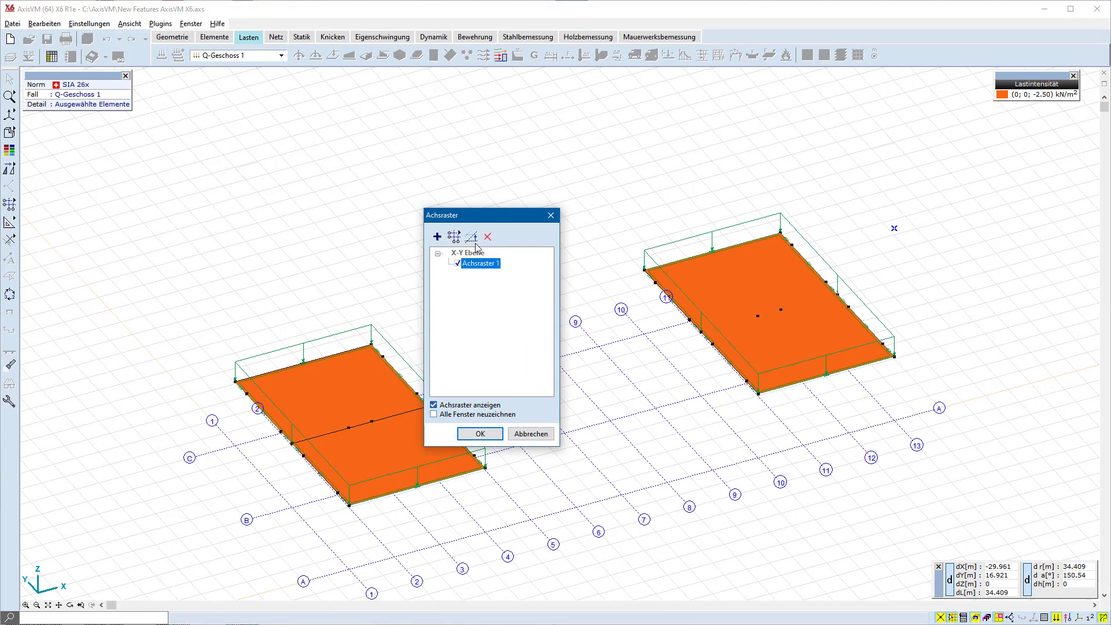
click(471, 237)
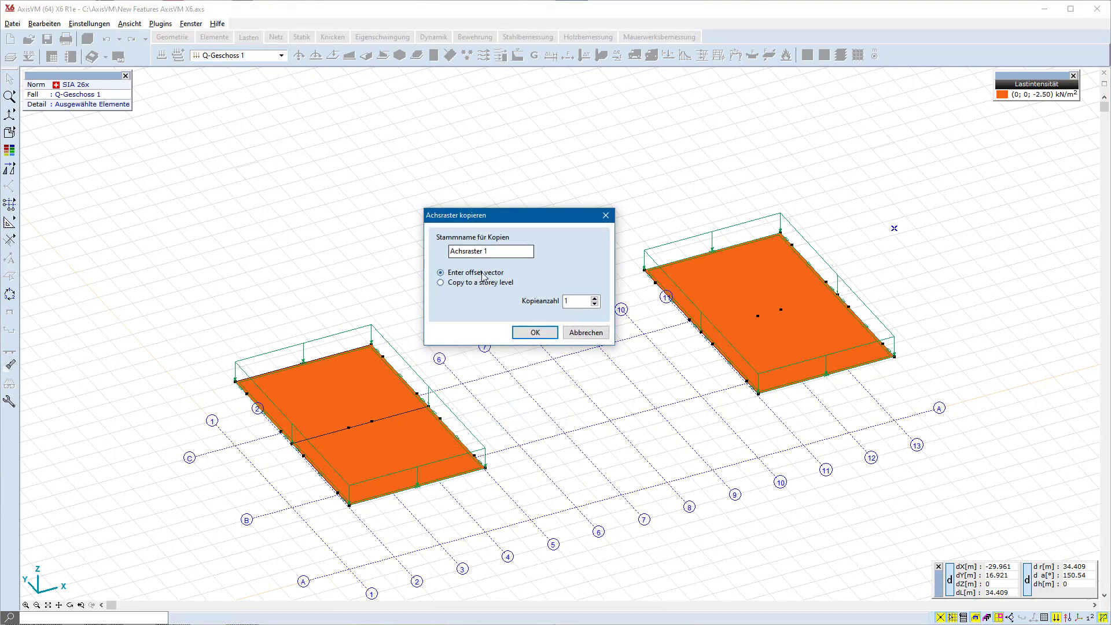
click(475, 283)
click(508, 300)
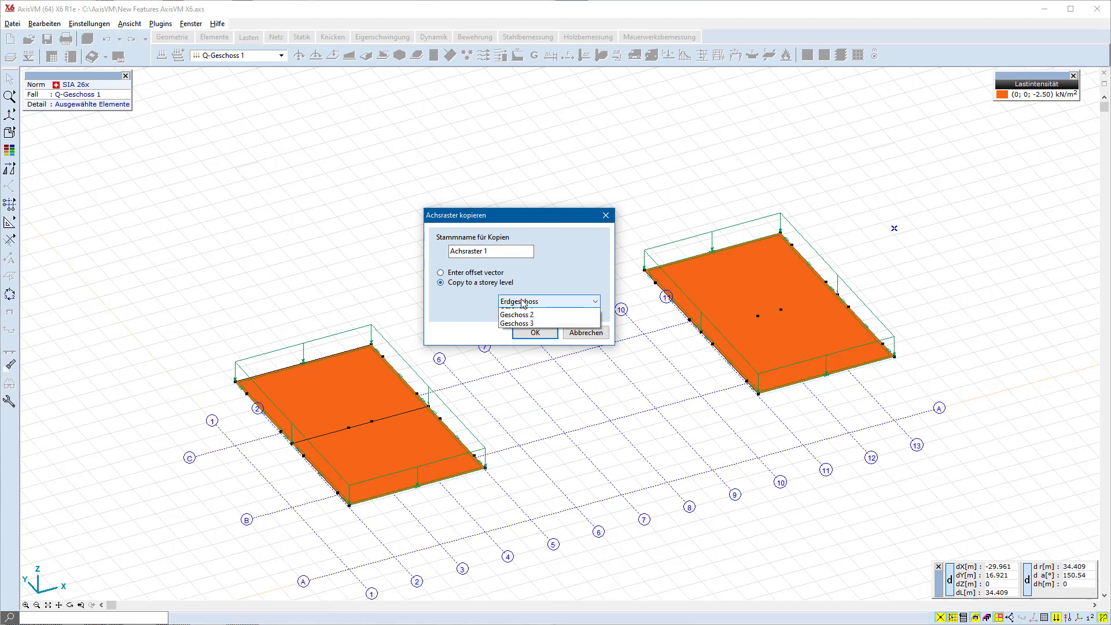
click(523, 321)
click(534, 334)
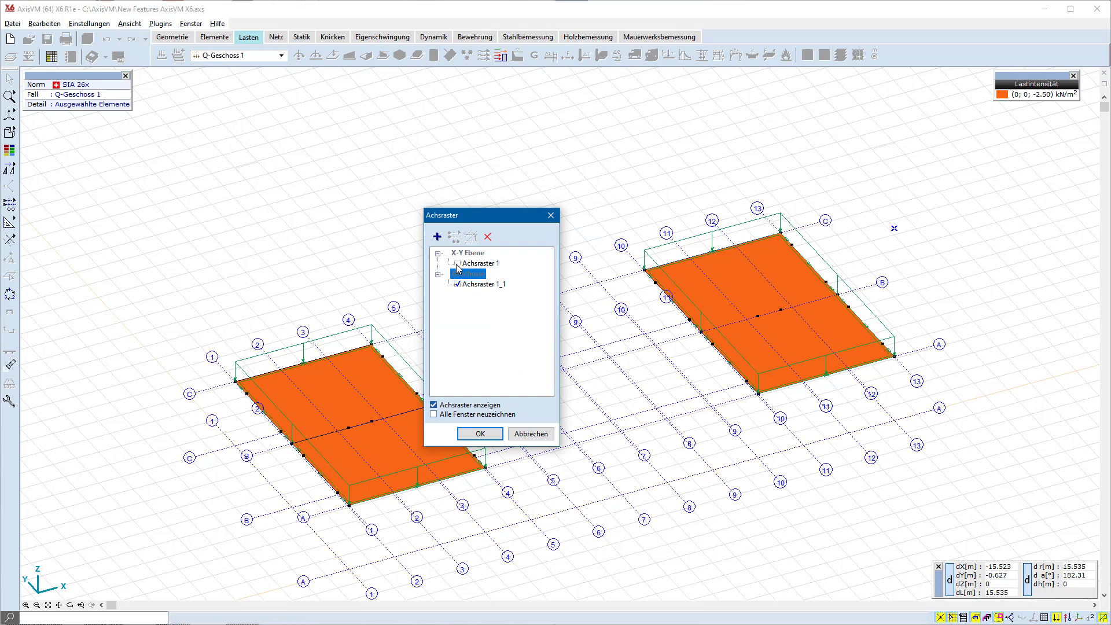
click(457, 264)
click(479, 433)
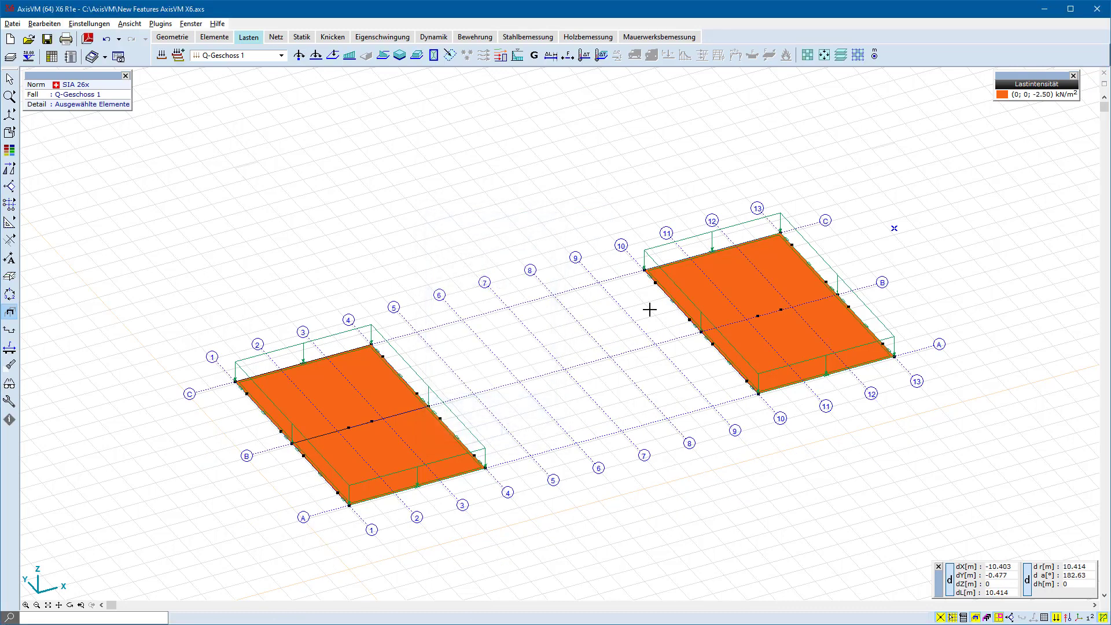
Split all Q-Geschoss 1 slab loads in a checkerboard pattern (Schachbrett) along Achsraster 1_1 into VERÄND1, using stem Q-Geschoss 1 and deleting the original loads.
click(857, 55)
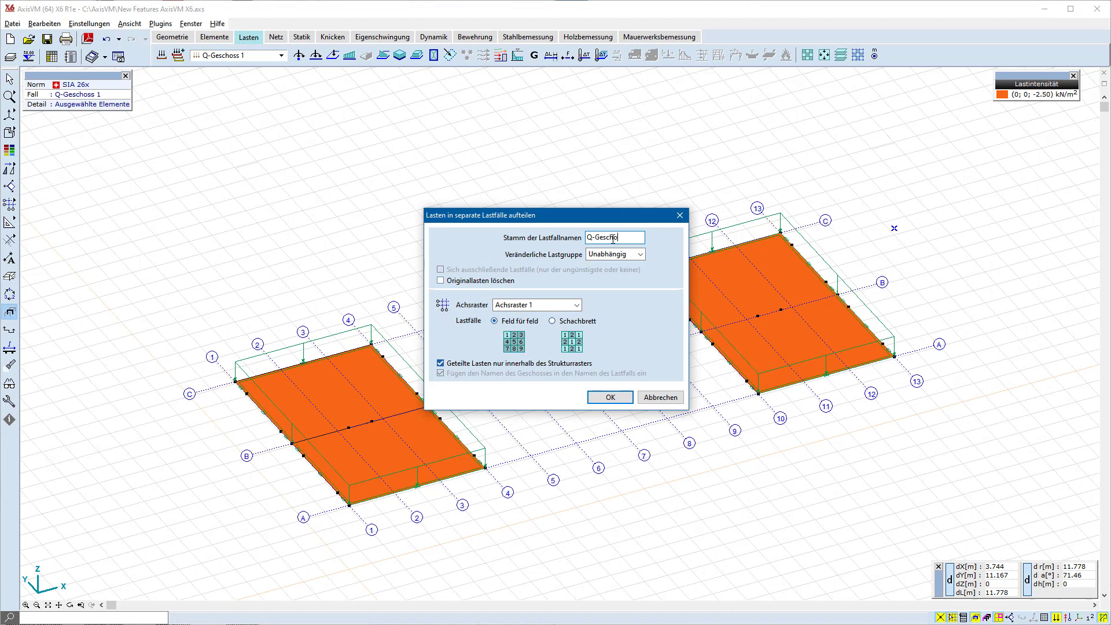
click(640, 254)
click(629, 276)
click(576, 305)
click(565, 328)
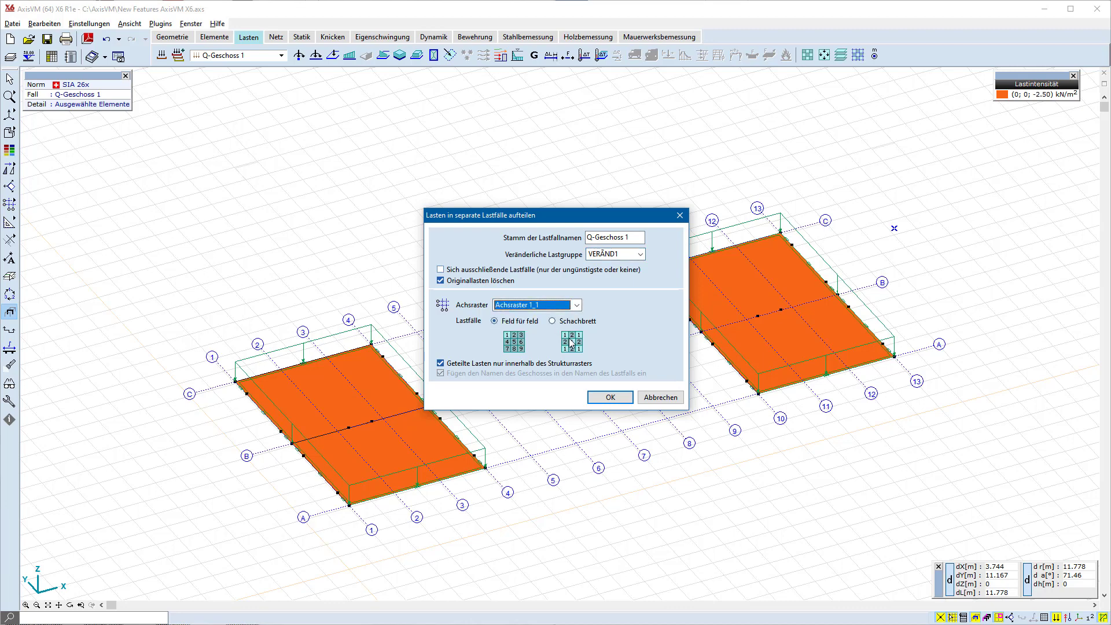
click(610, 397)
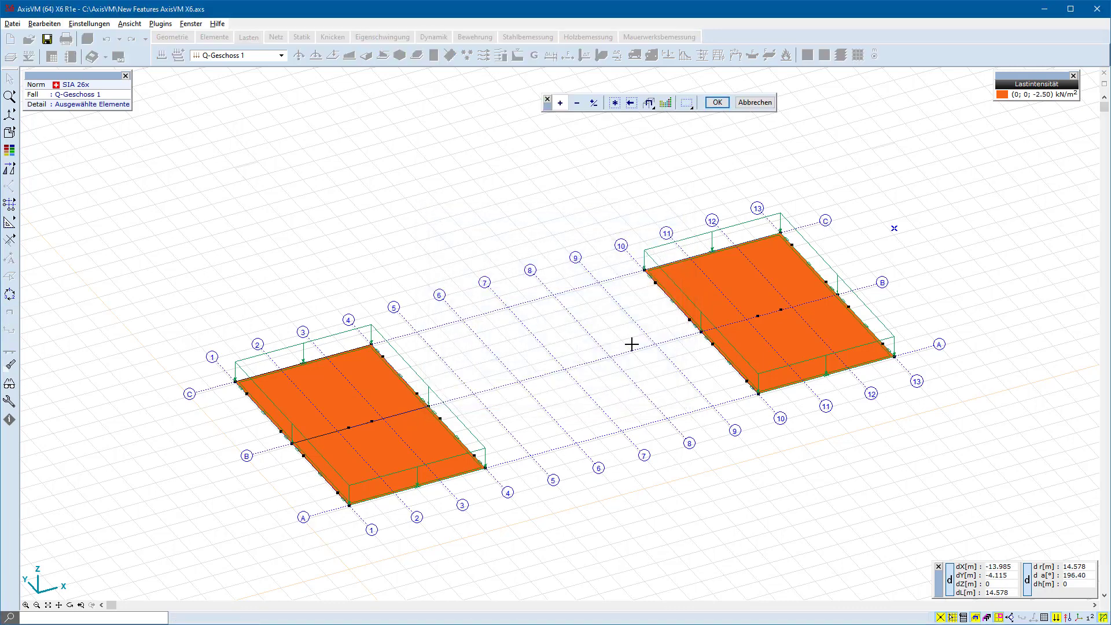
click(616, 104)
click(717, 103)
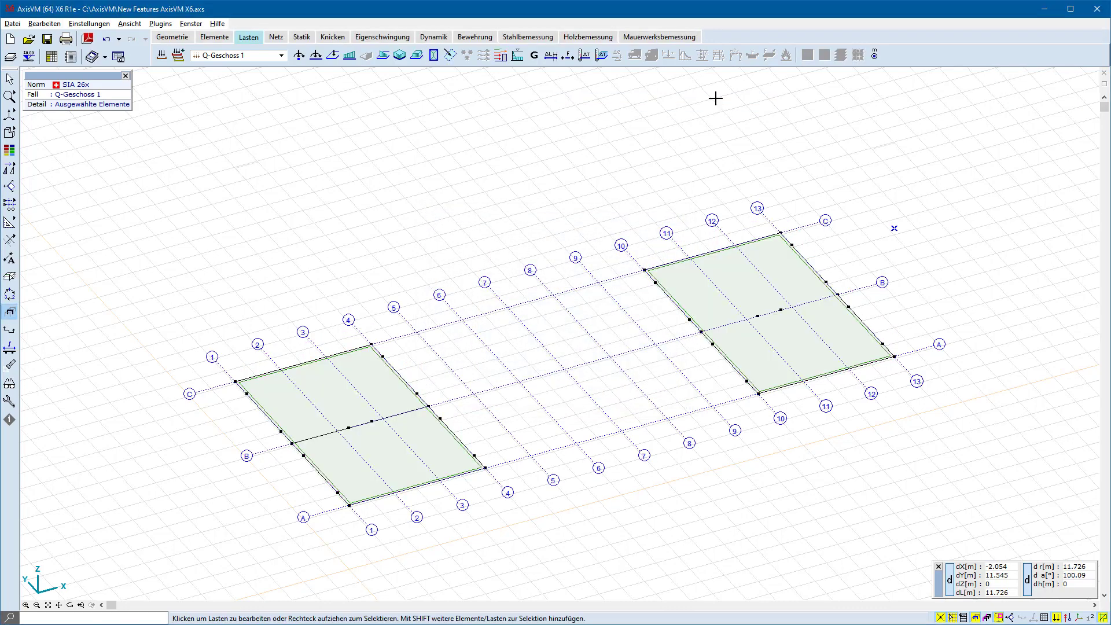
Examine the checkerboard loads of load cases Q-Geschoss 1-1 and Q-Geschoss 1-2.
click(282, 56)
click(264, 161)
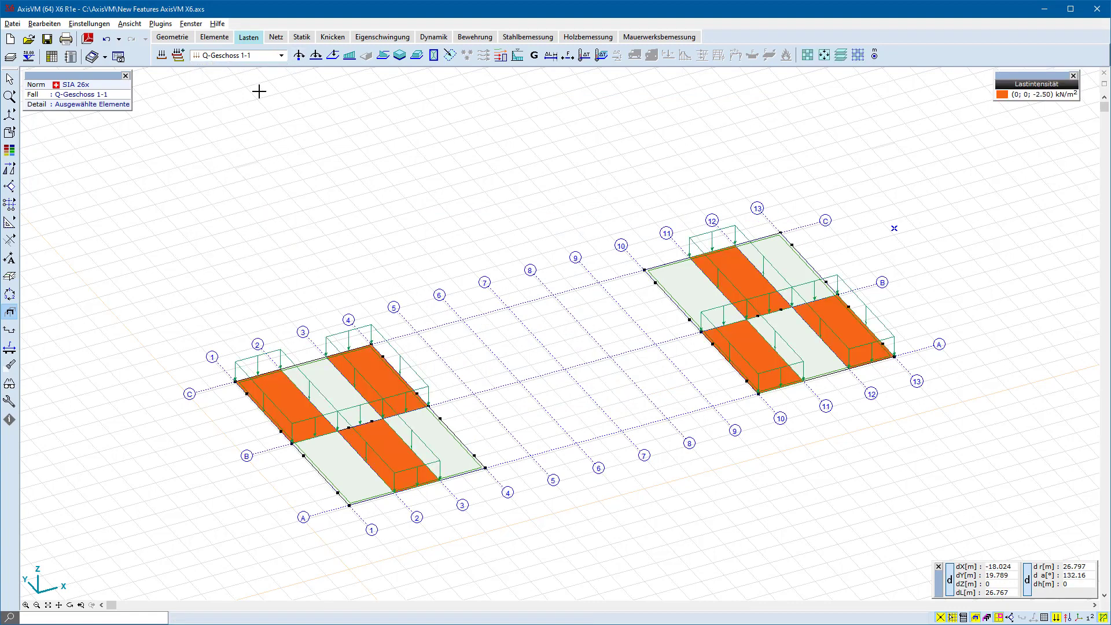
click(263, 55)
click(261, 170)
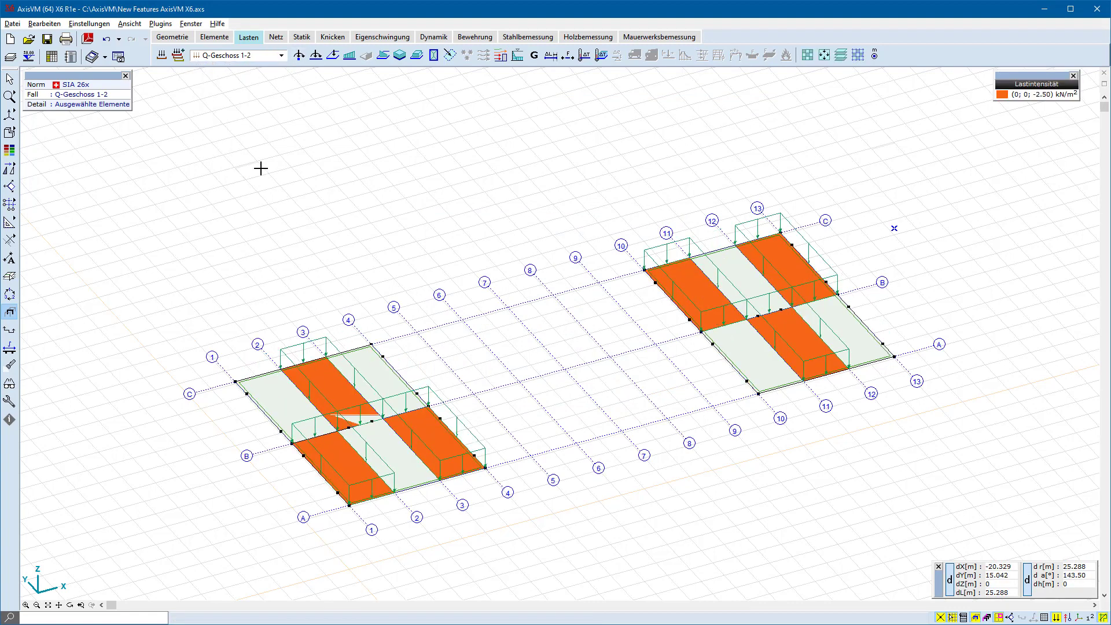
Show the whole model again and turn off the colour coding of loads by intensity.
click(976, 617)
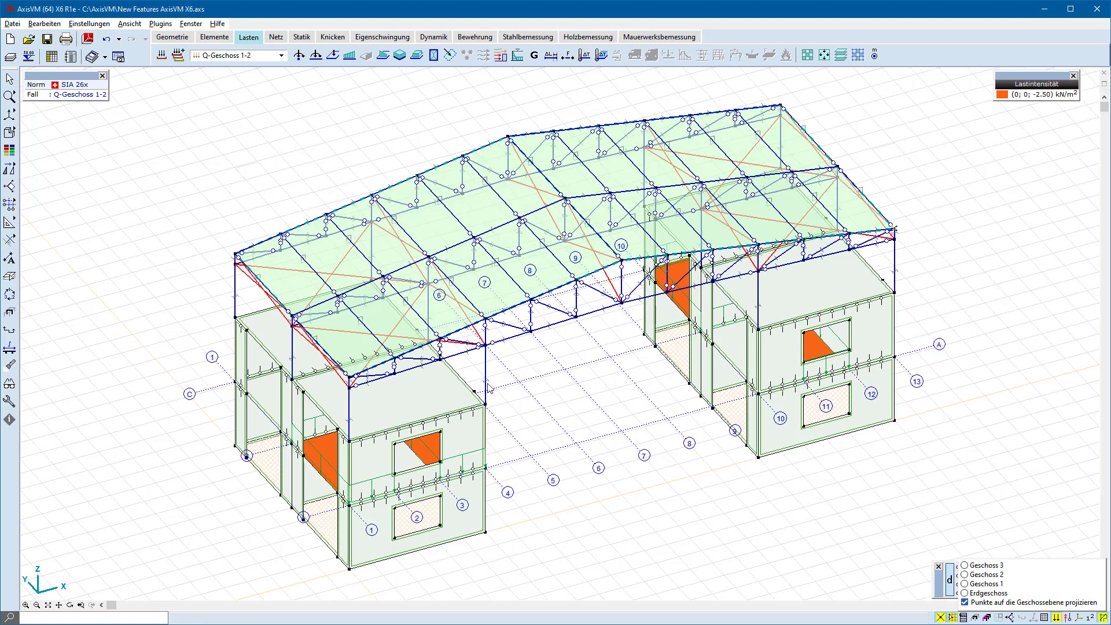
click(9, 151)
click(921, 158)
click(902, 169)
click(967, 383)
Apply a distributed load with pZ1 and pZ2 of -5 kN/m to one roof purlin, eccentric at the upper right corner of its 180x340 section.
scroll(619, 129, up, 5)
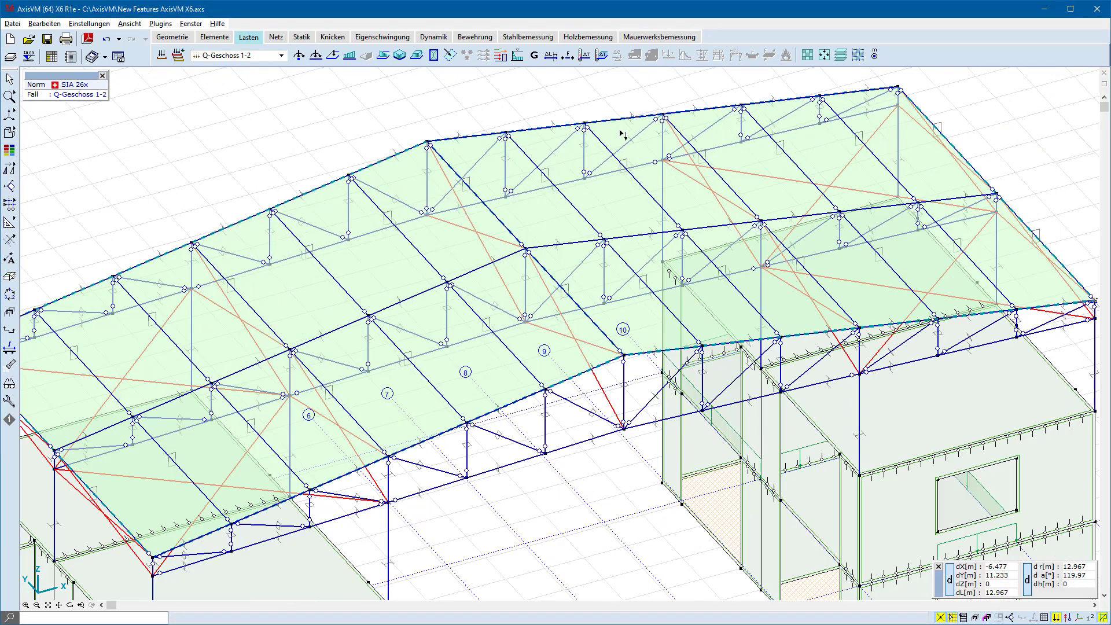
click(350, 56)
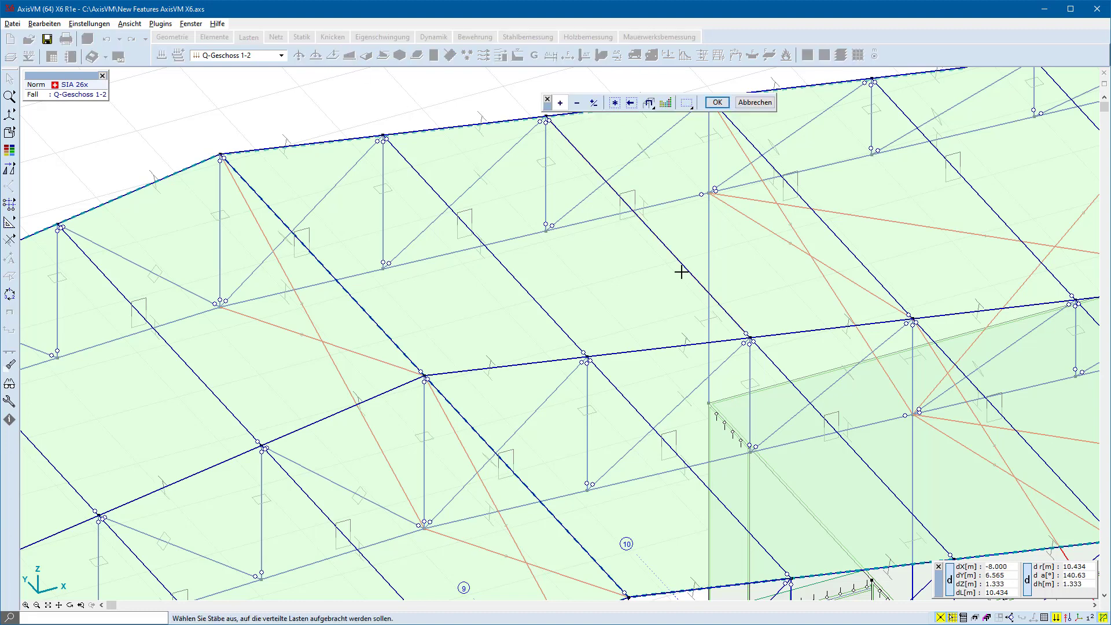
click(716, 103)
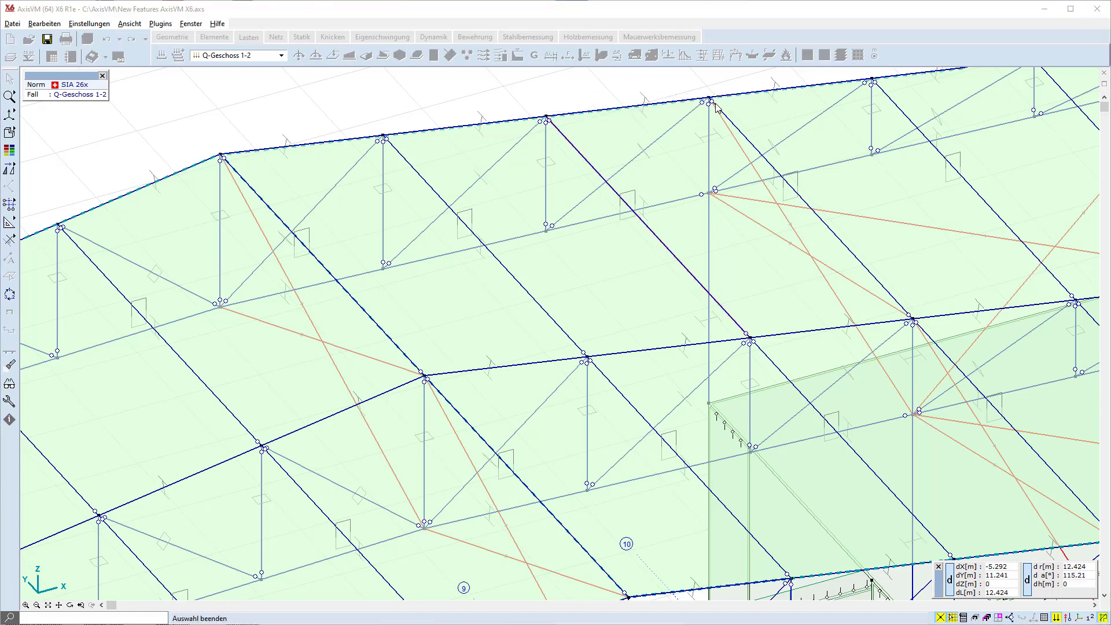
click(797, 316)
text(-5)
click(912, 315)
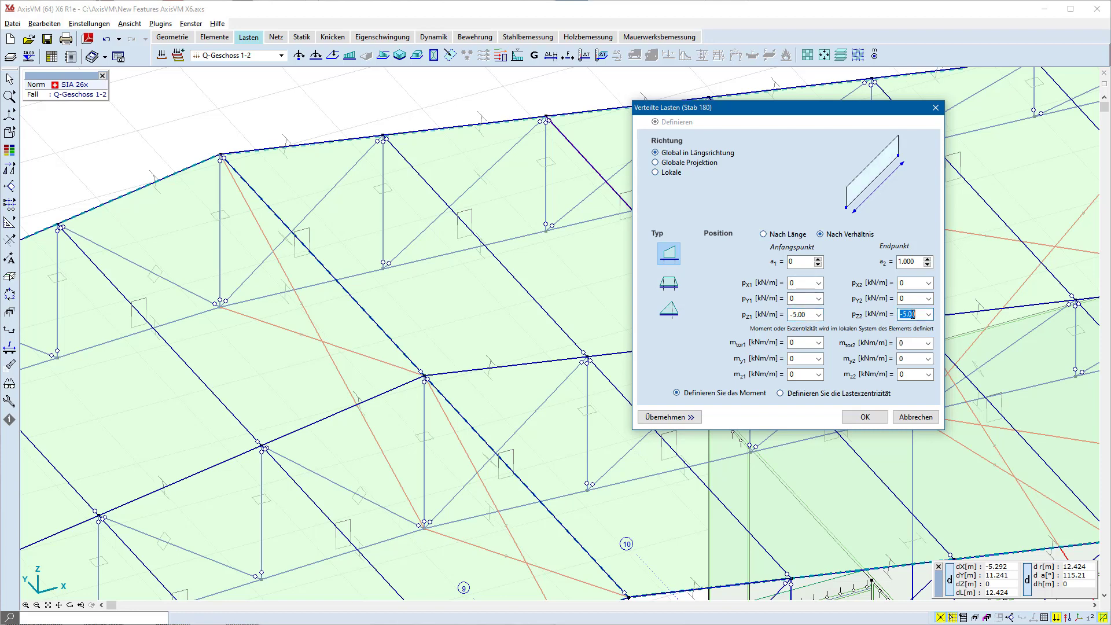
click(802, 394)
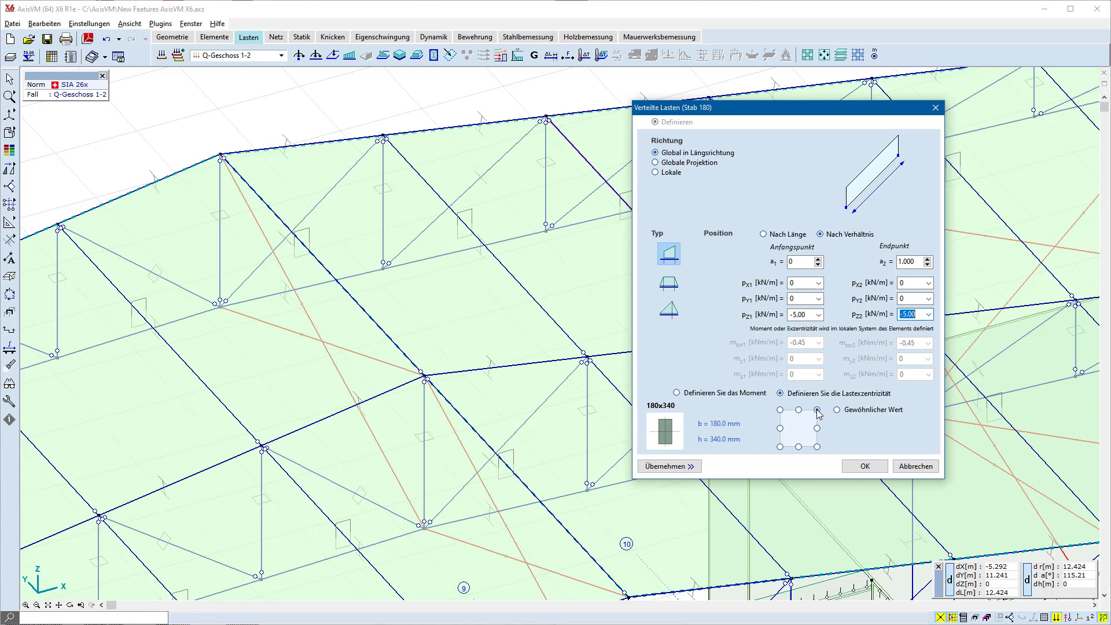
click(866, 467)
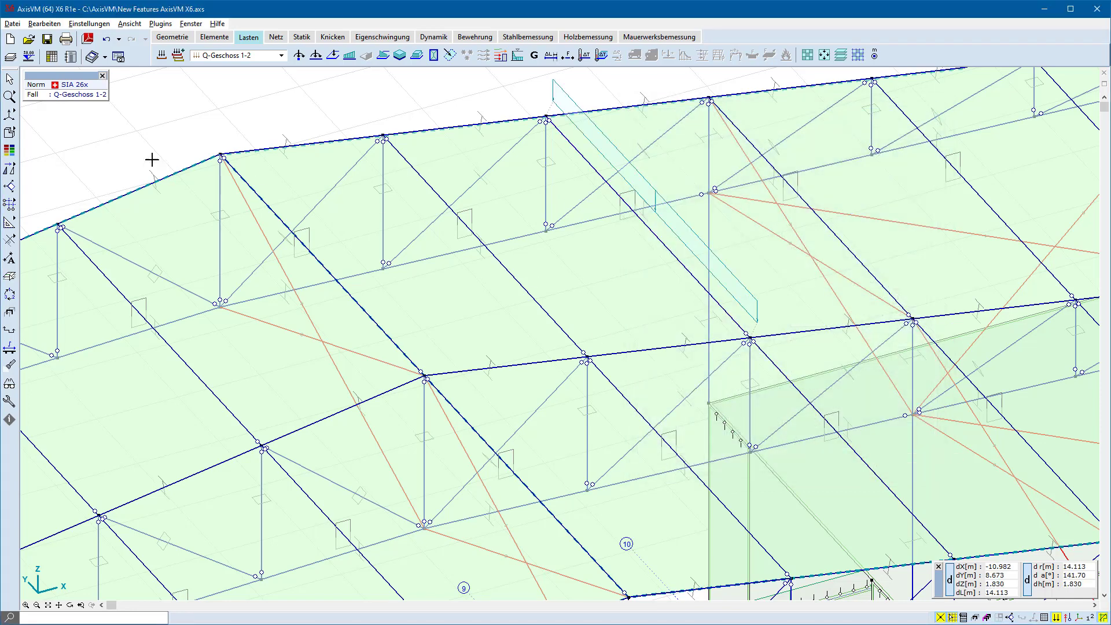
Inspect the eccentric purlin load in the rendered view and switch the whole model's display to wireframe.
click(13, 134)
click(66, 134)
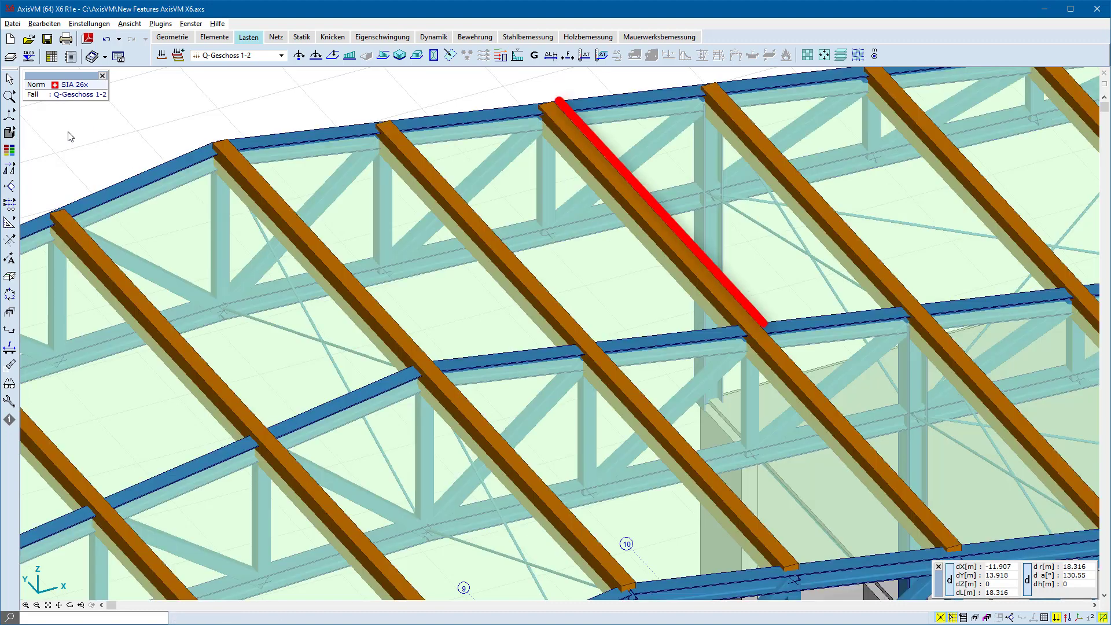
click(12, 133)
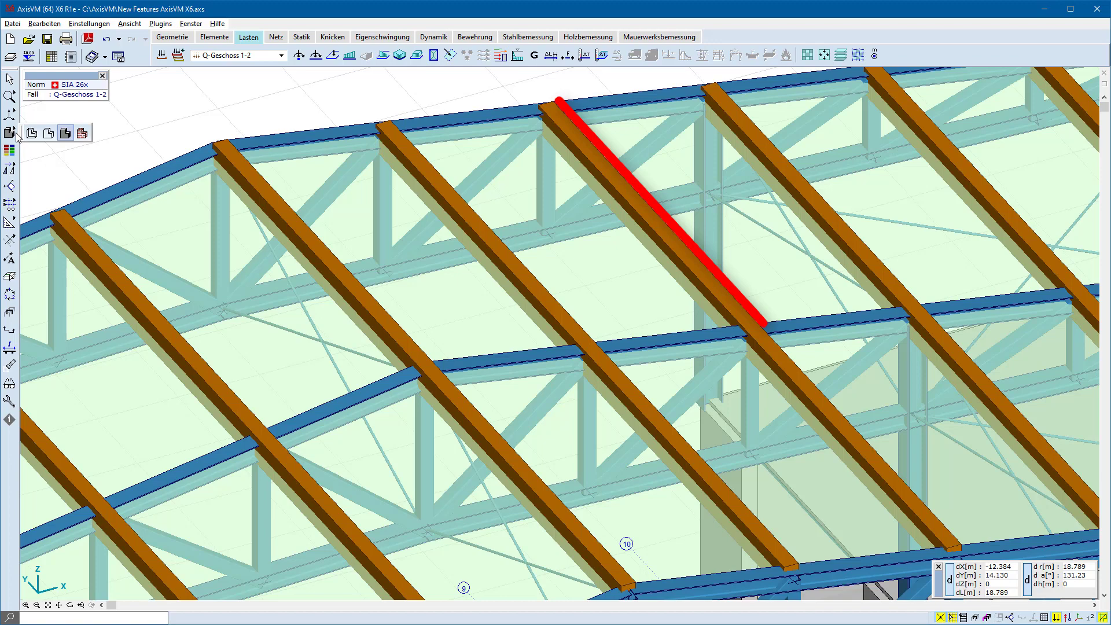
click(32, 133)
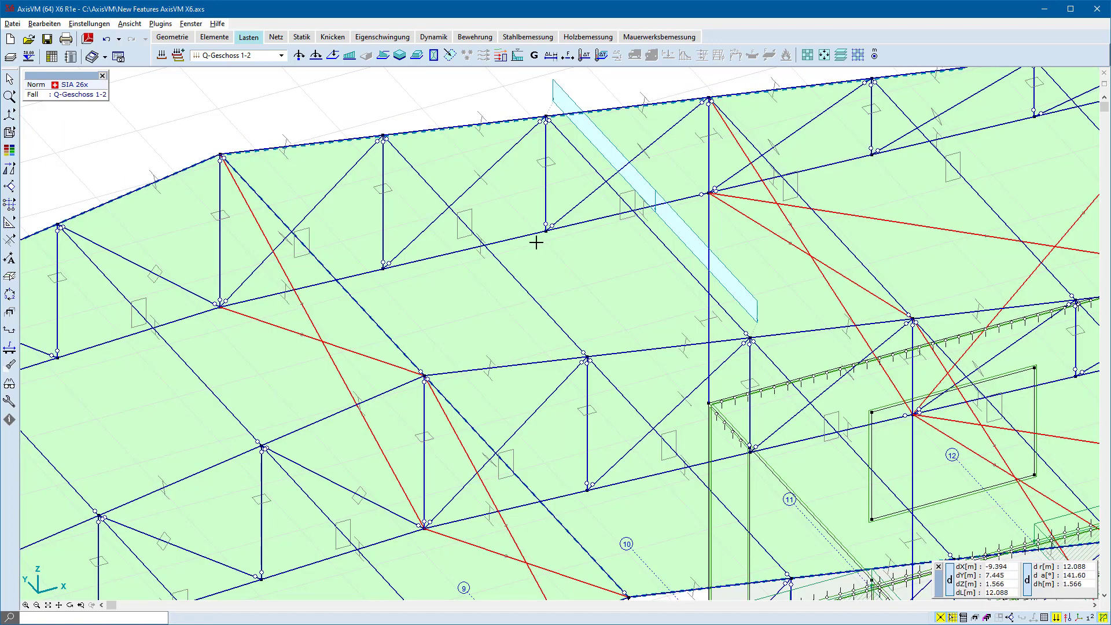
key(ctrl+w)
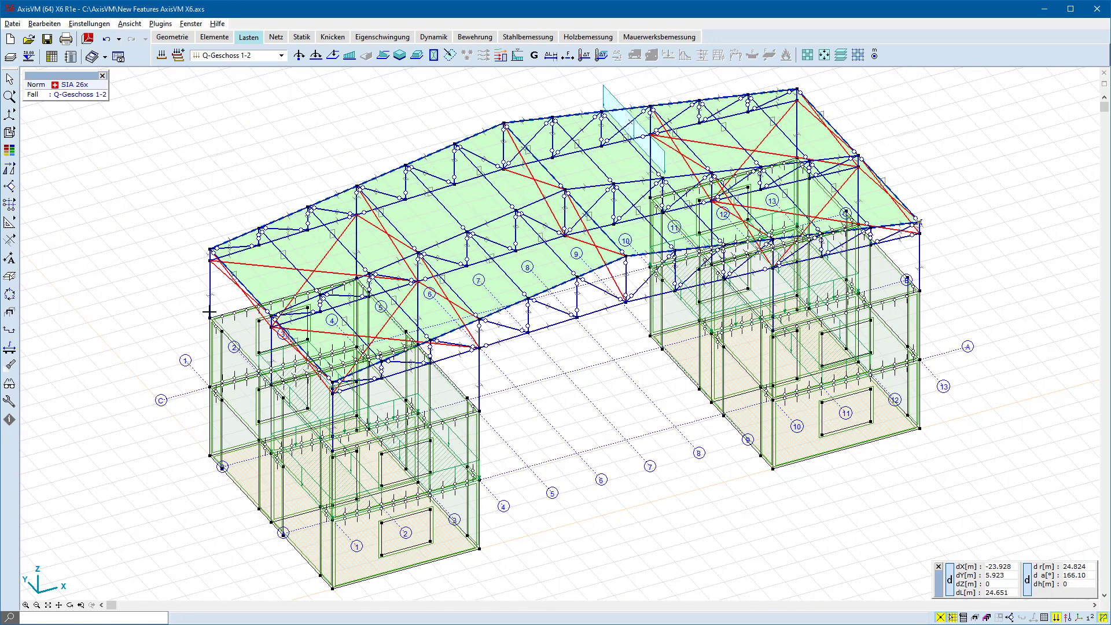
Examine the load check criteria (Lastüberprüfung) for point, line and area loads in the model settings, without keeping any changes.
click(10, 401)
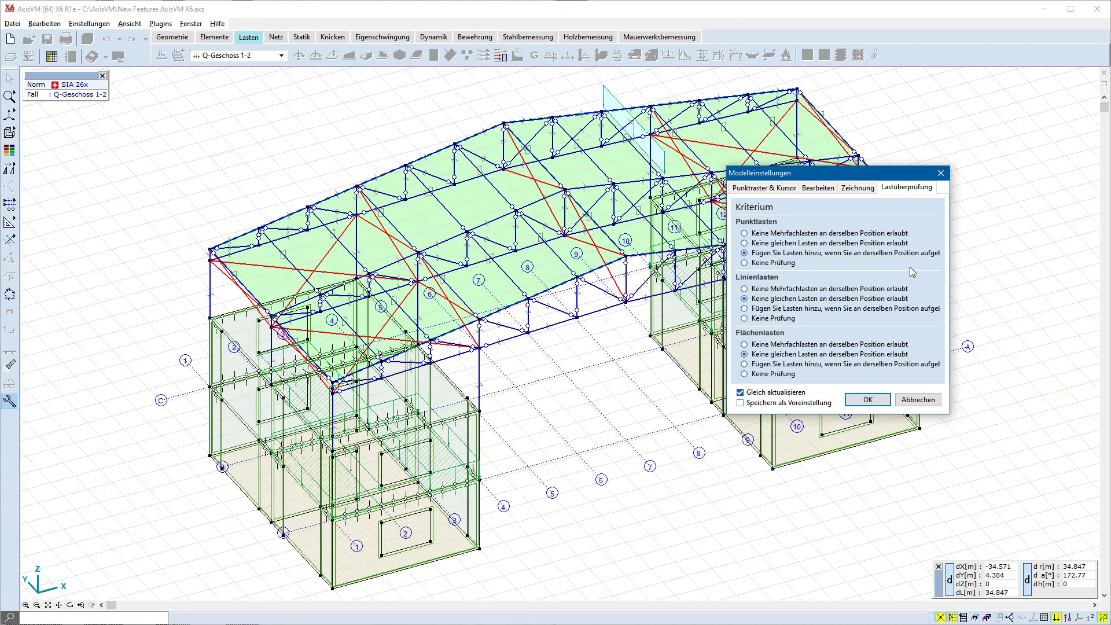
click(785, 265)
click(905, 403)
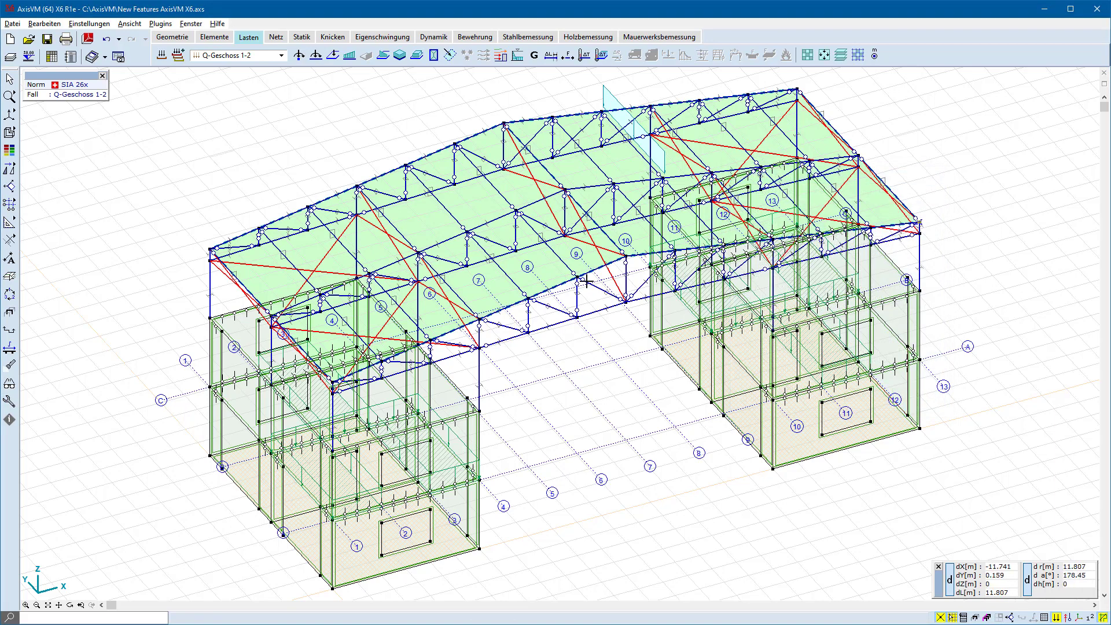
In the decisive load group combinations table (Massgebende Lastgruppenkombinationen), set BEWEGLICHE LAST1 to Ausgeschlossen in the first combination.
click(160, 56)
click(703, 406)
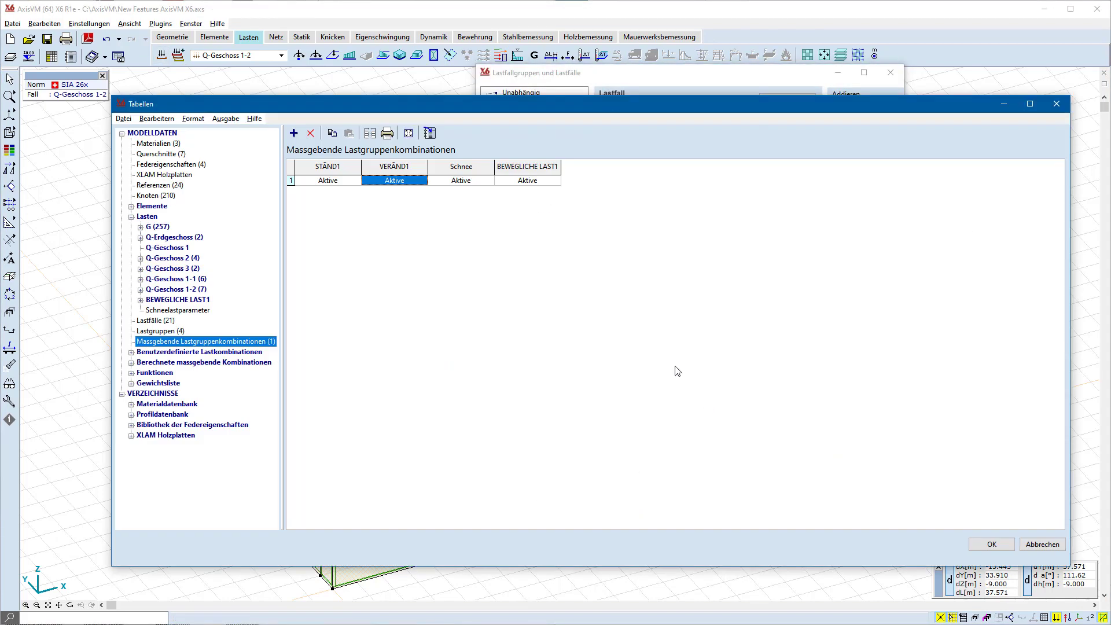
click(553, 183)
click(555, 181)
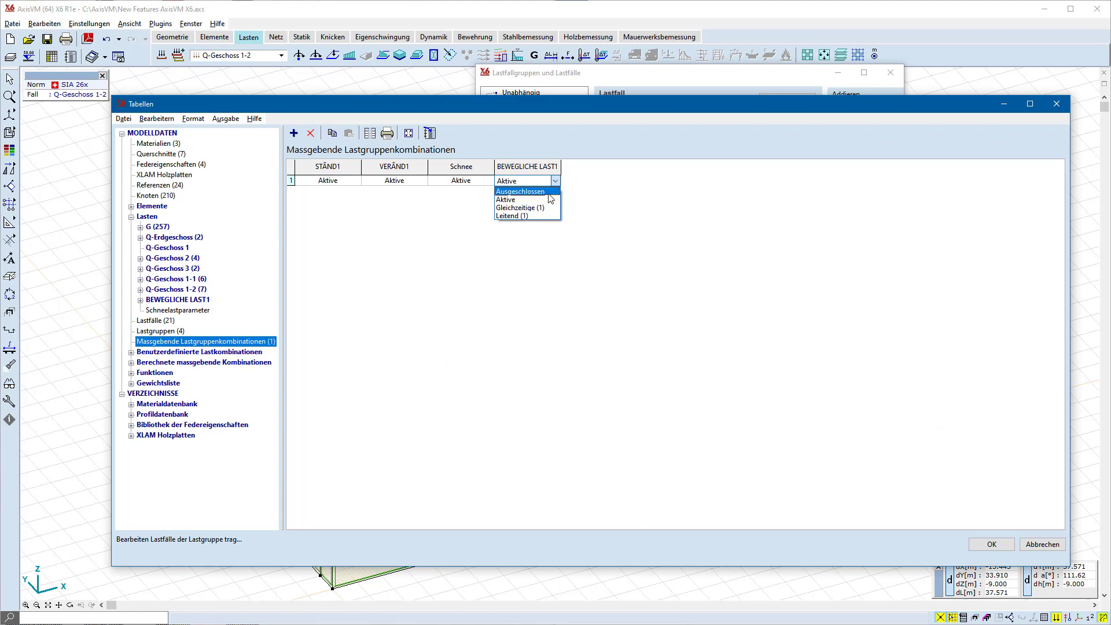
click(549, 199)
click(595, 189)
Add a second load group combination with both VERÄND1 and BEWEGLICHE LAST1 set to Leitend (1).
click(294, 130)
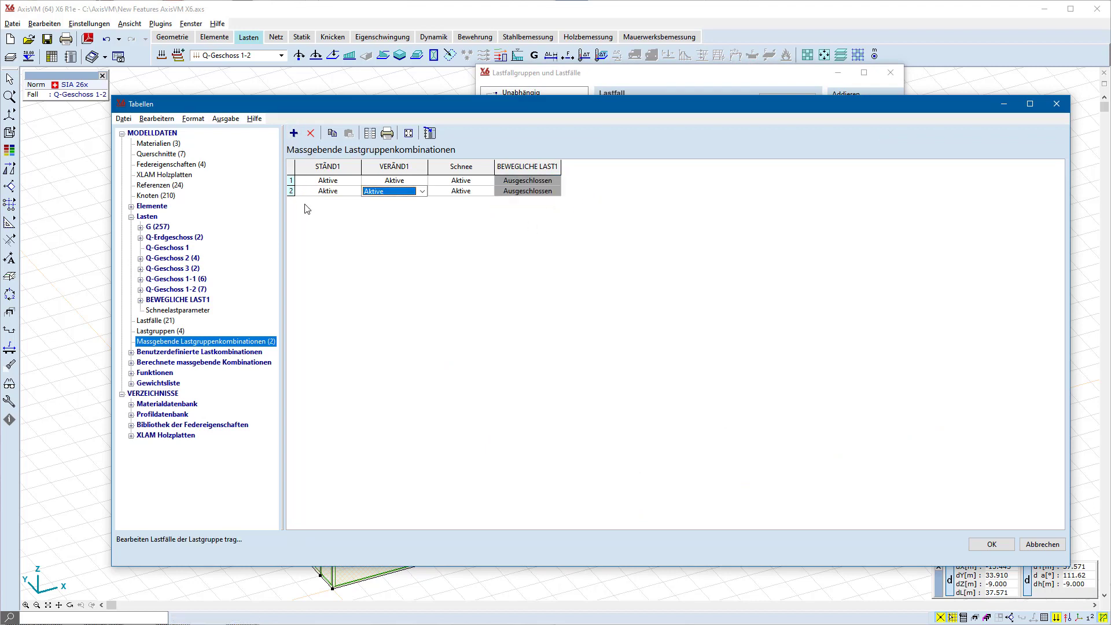
click(421, 191)
click(384, 222)
click(547, 192)
click(555, 191)
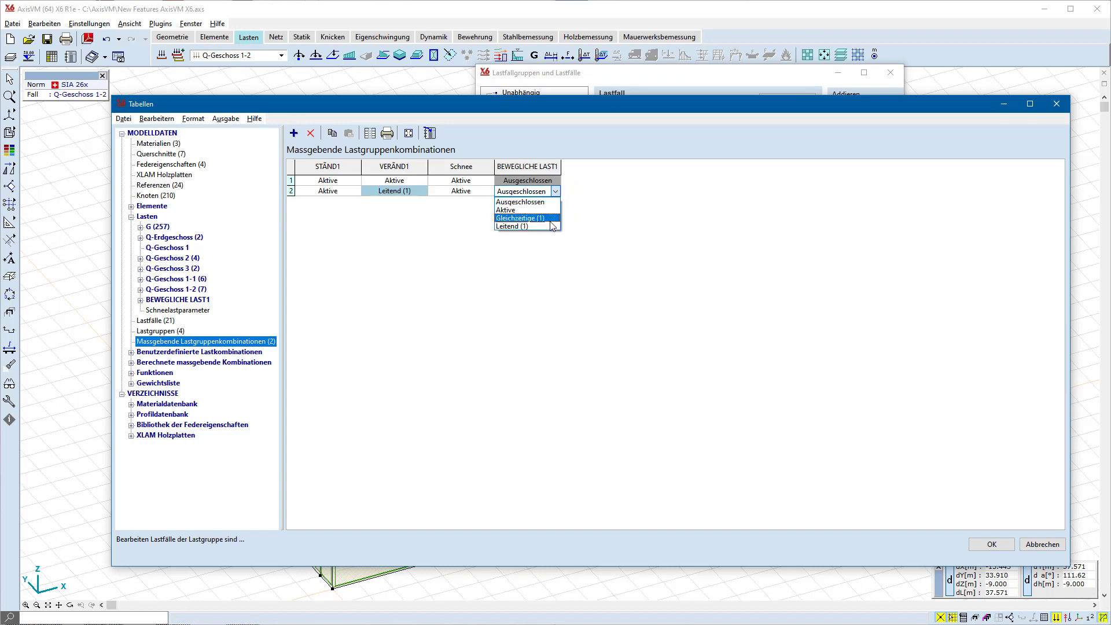
click(523, 226)
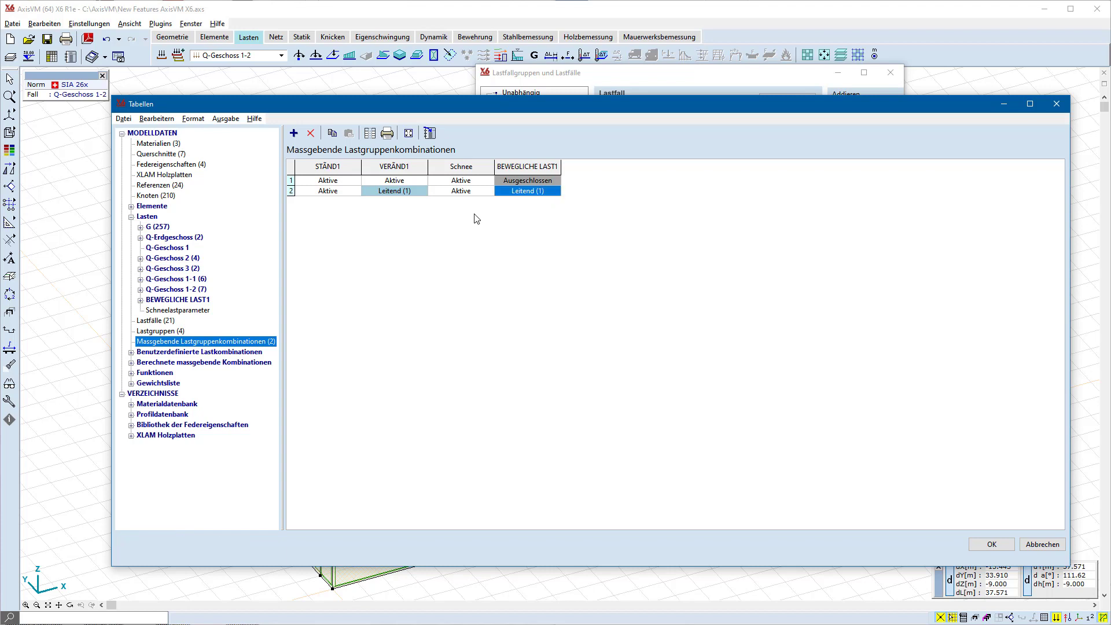
Add a third combination with VERÄND1 and BEWEGLICHE LAST1 as Gleichzeitige (1) and Schnee as Leitend (1), and accept the table and load case settings.
click(293, 133)
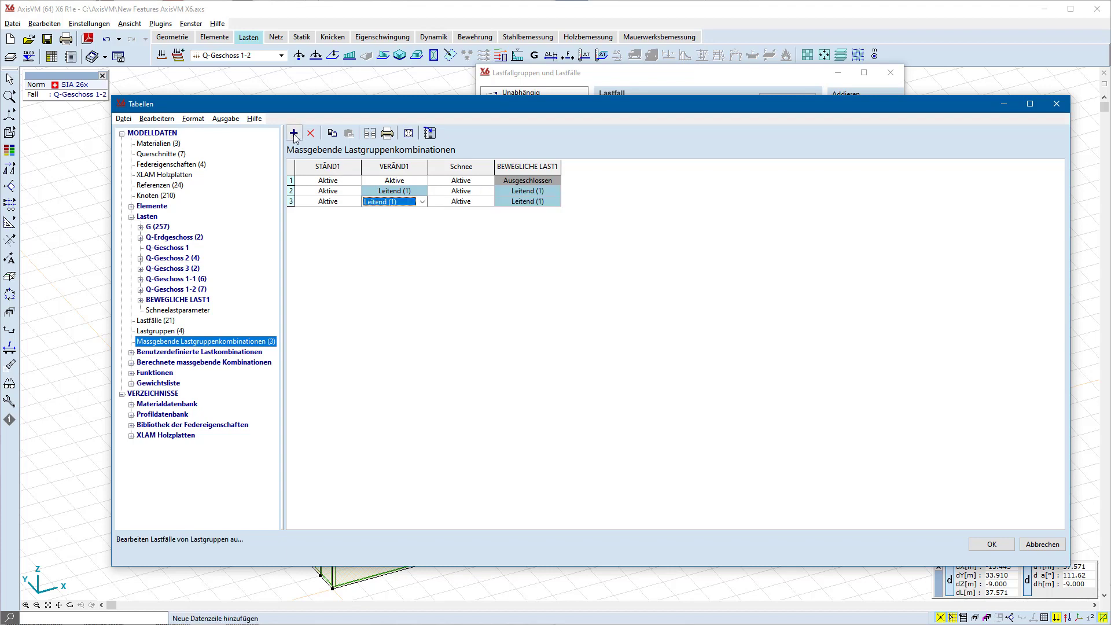
click(421, 202)
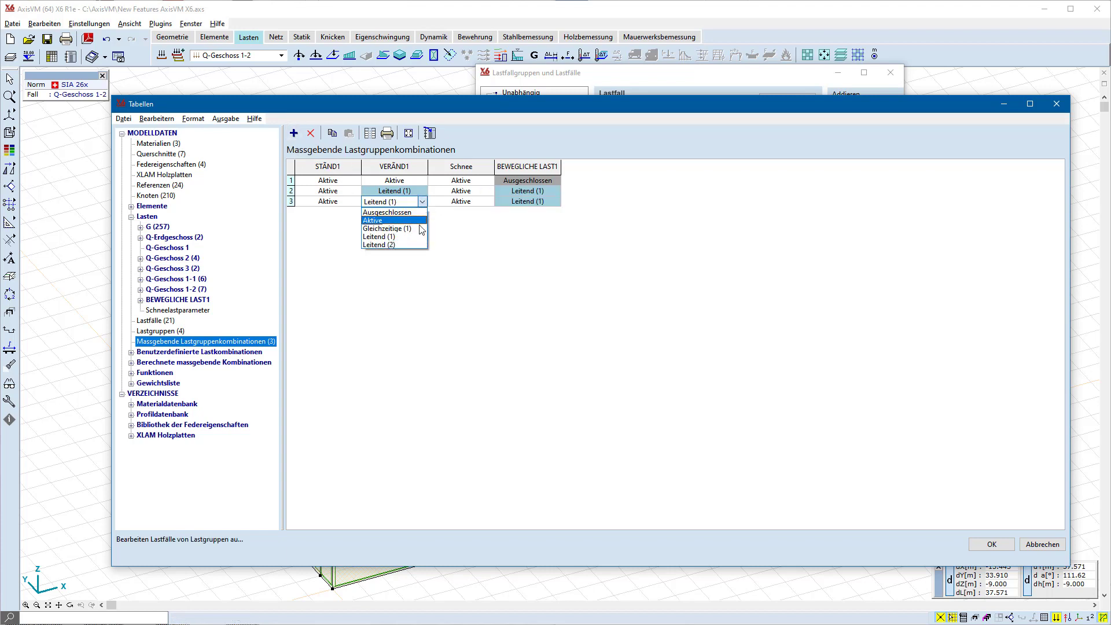
click(415, 228)
click(538, 201)
click(556, 202)
click(542, 229)
click(480, 201)
click(490, 202)
click(457, 236)
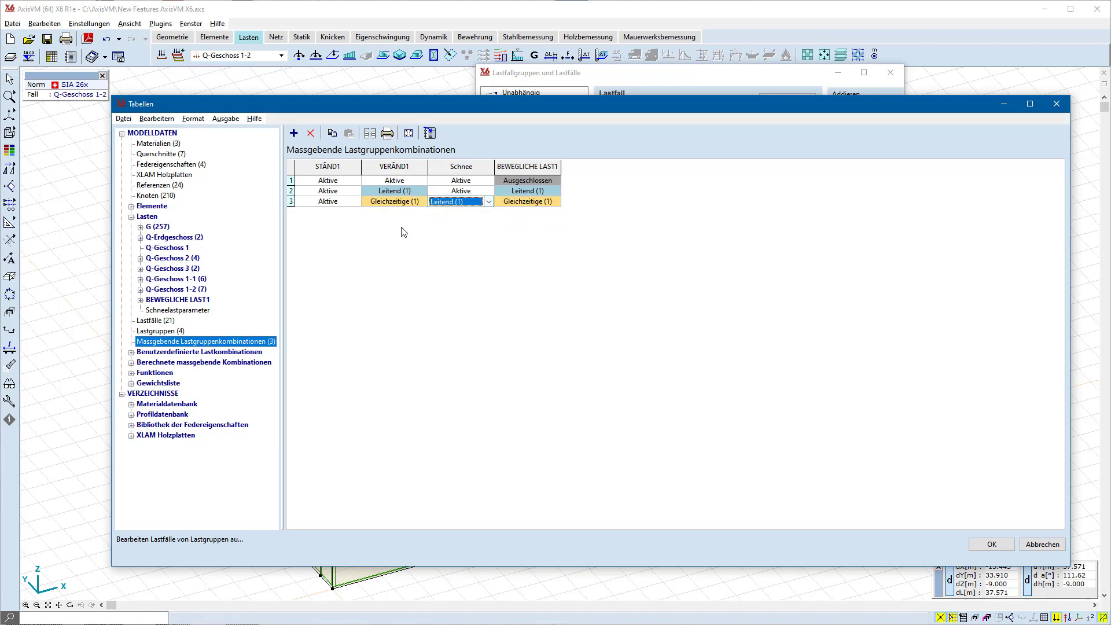
click(341, 204)
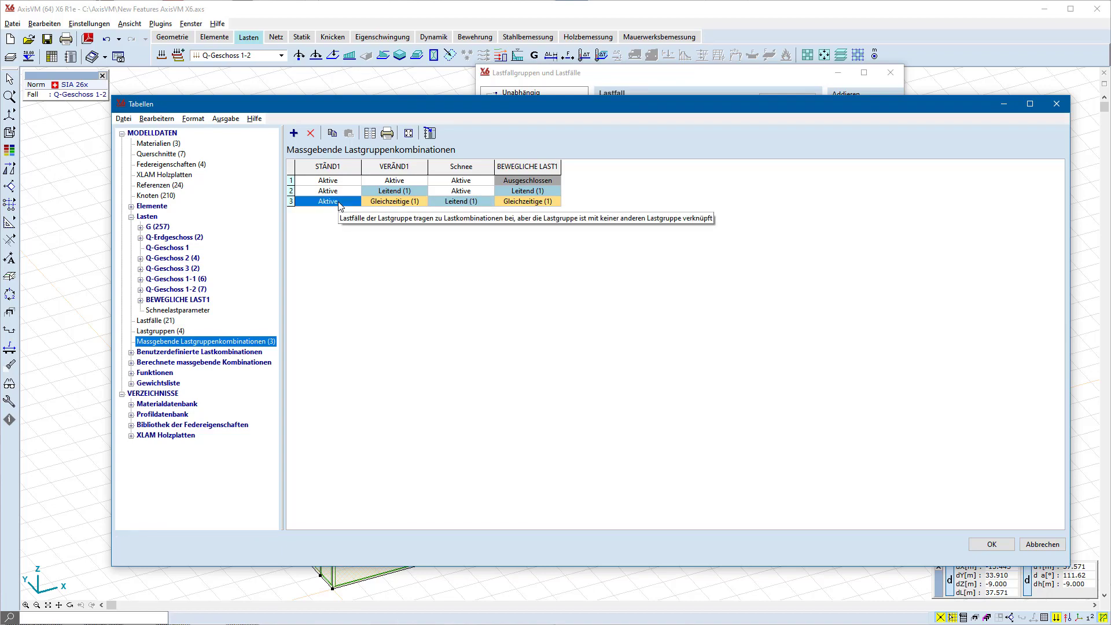
click(992, 546)
click(824, 407)
Show the finite element mesh in the hidden-line view and highlight the model's free edges (Freie Kanten).
mouse_move(9, 132)
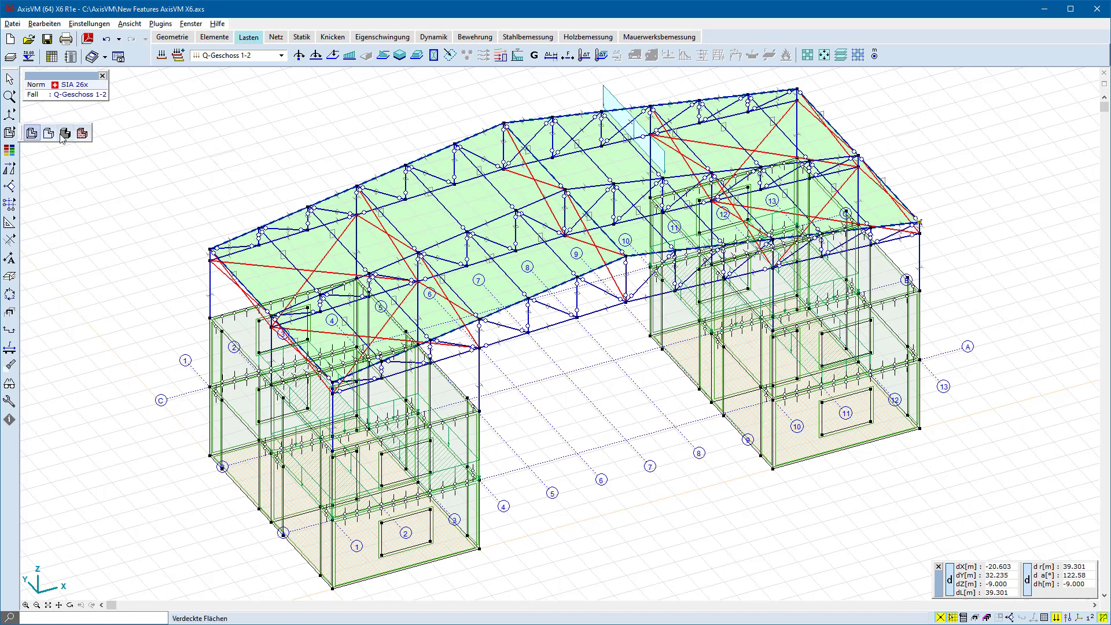
click(63, 136)
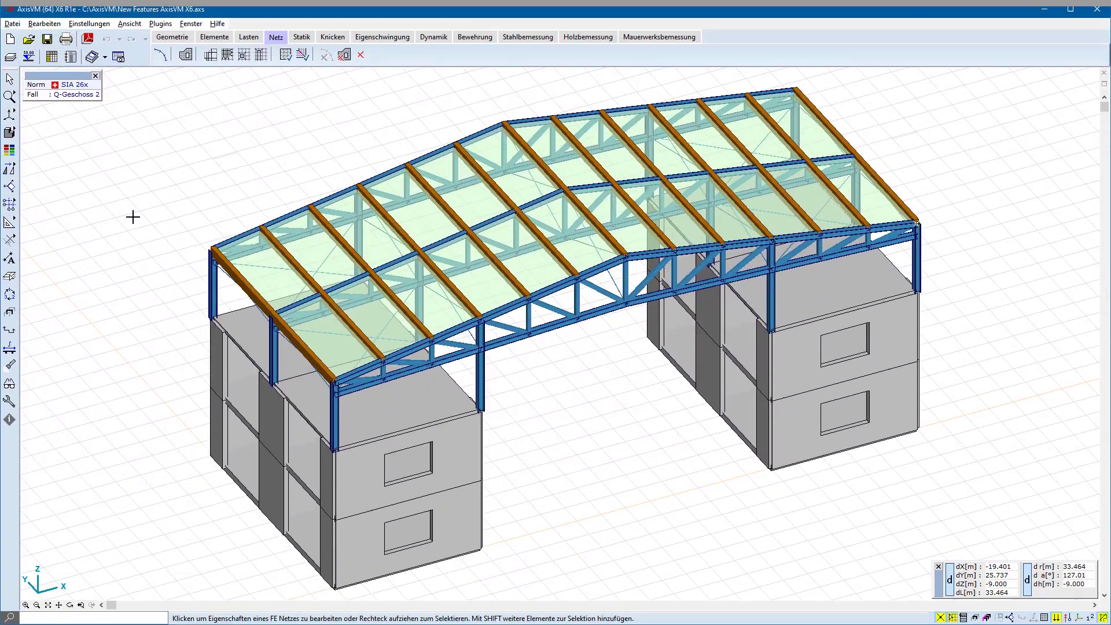
click(9, 132)
click(49, 135)
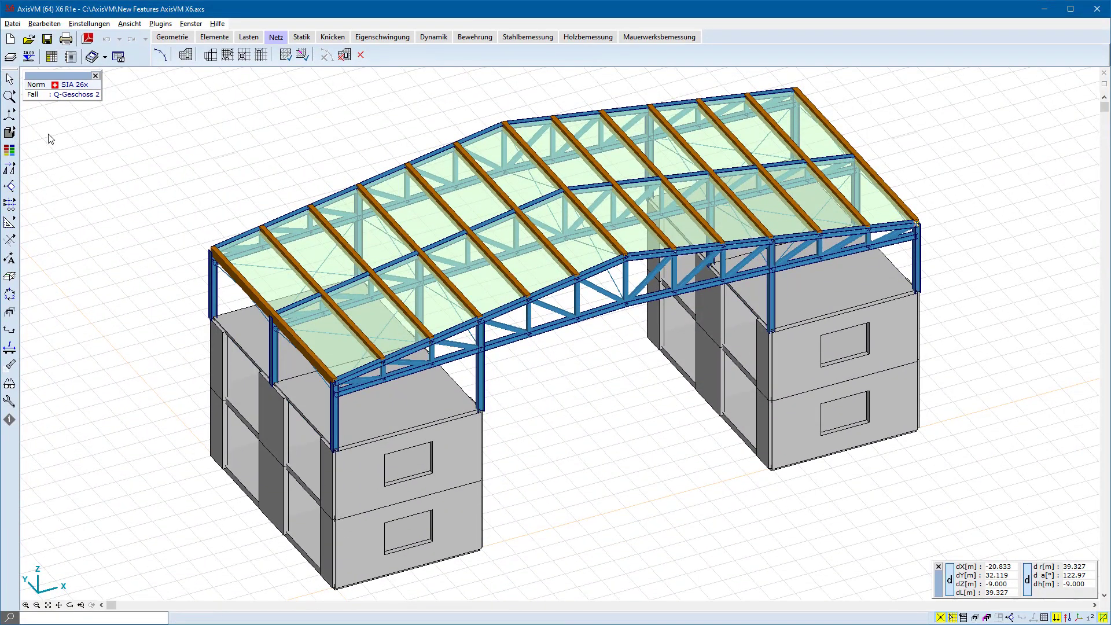
click(1044, 617)
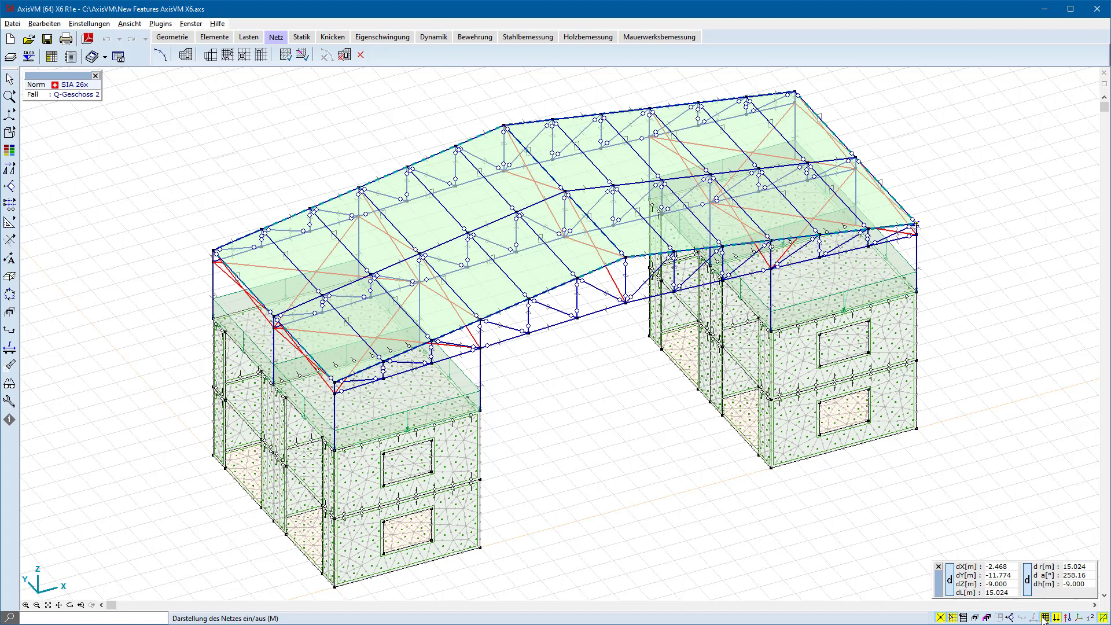
click(304, 58)
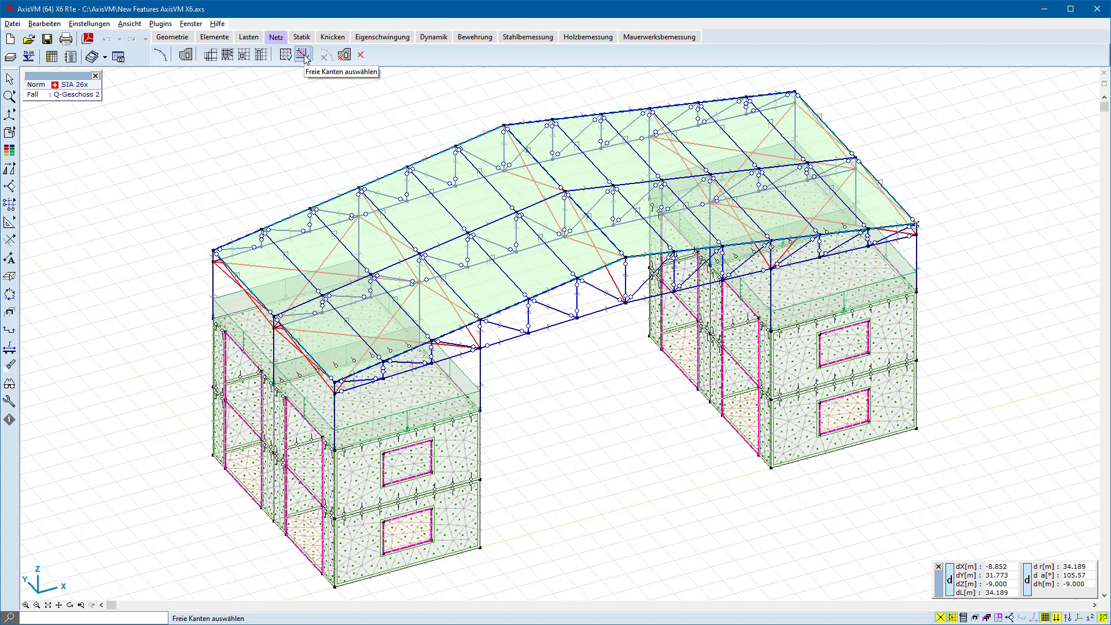
Return the model to the rendered view and turn off the mesh display.
click(10, 134)
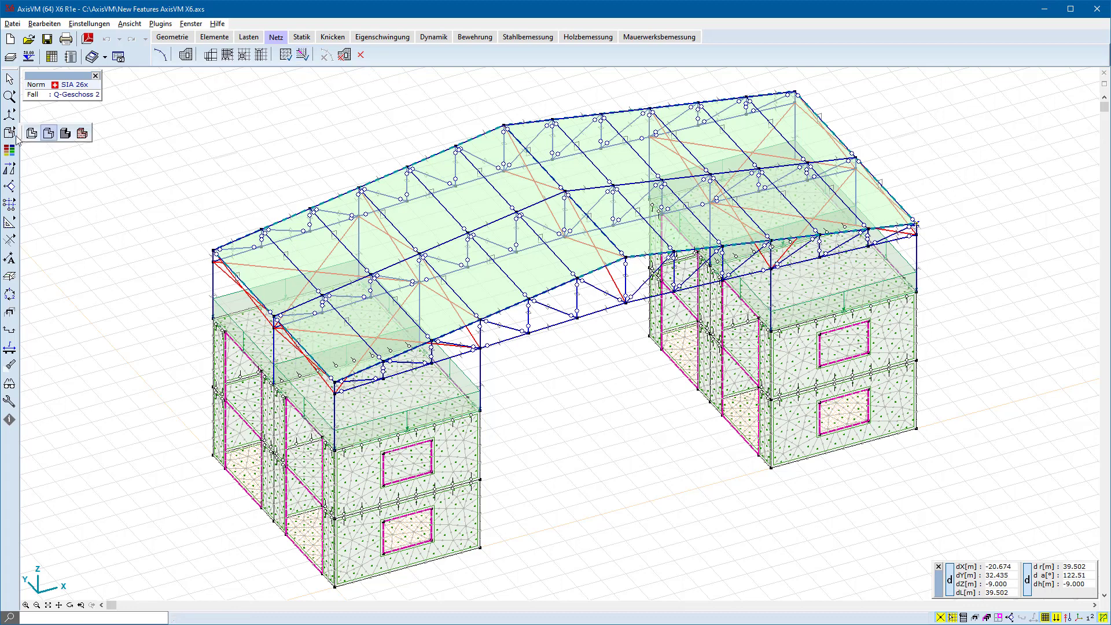
click(67, 137)
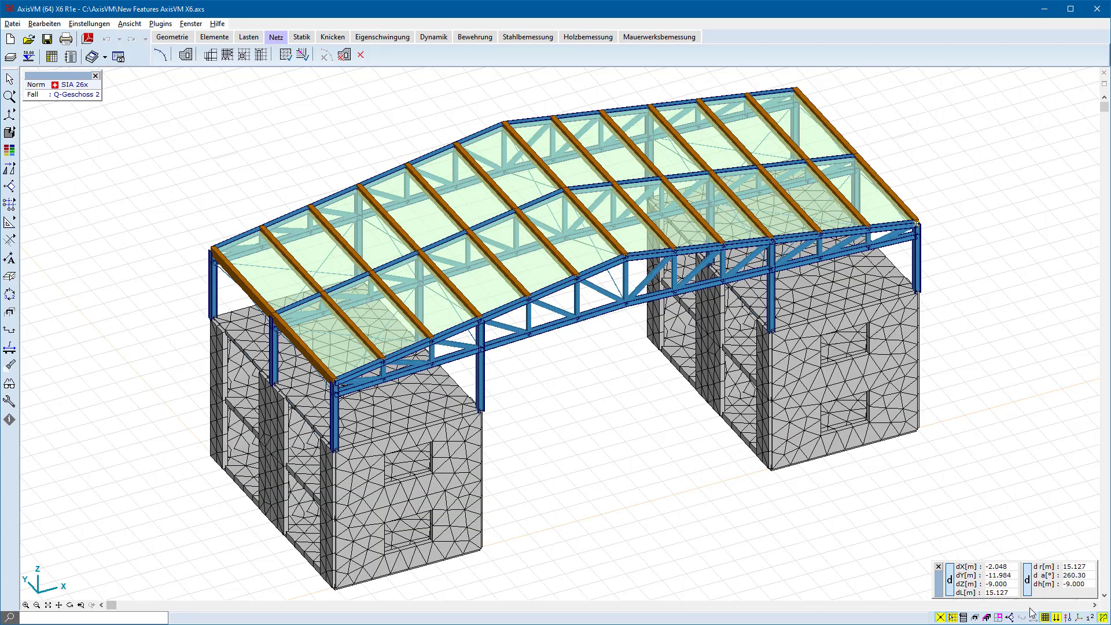
click(1044, 618)
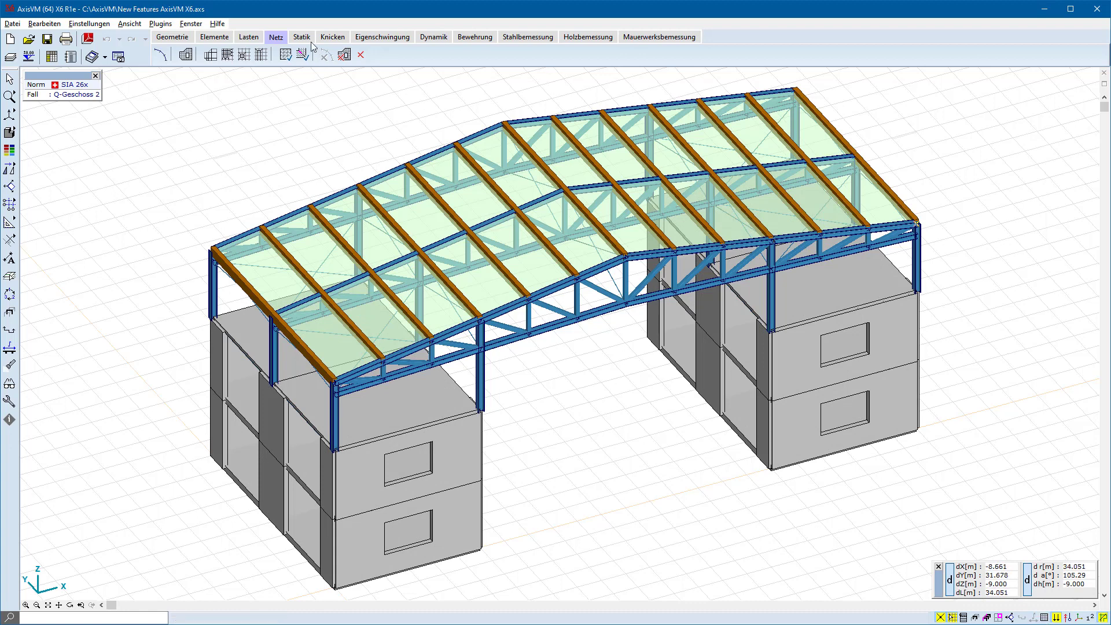
Set up a nonlinear static calculation for the three ULS load combinations, taking the calculated reinforcement (Berechnete Bewehrung) into account.
click(302, 37)
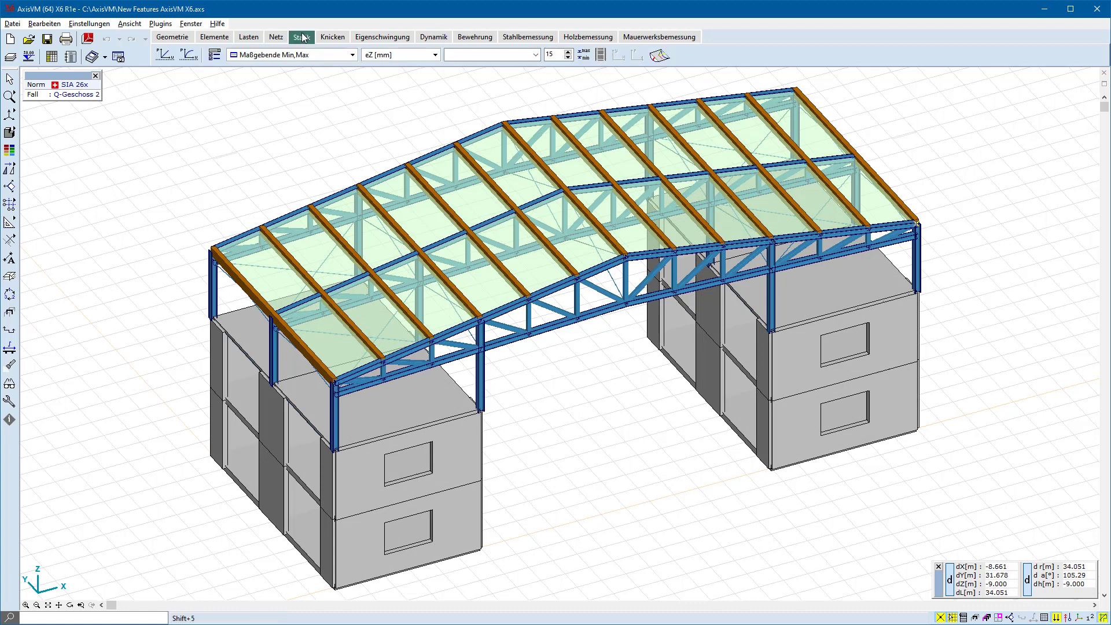
click(189, 55)
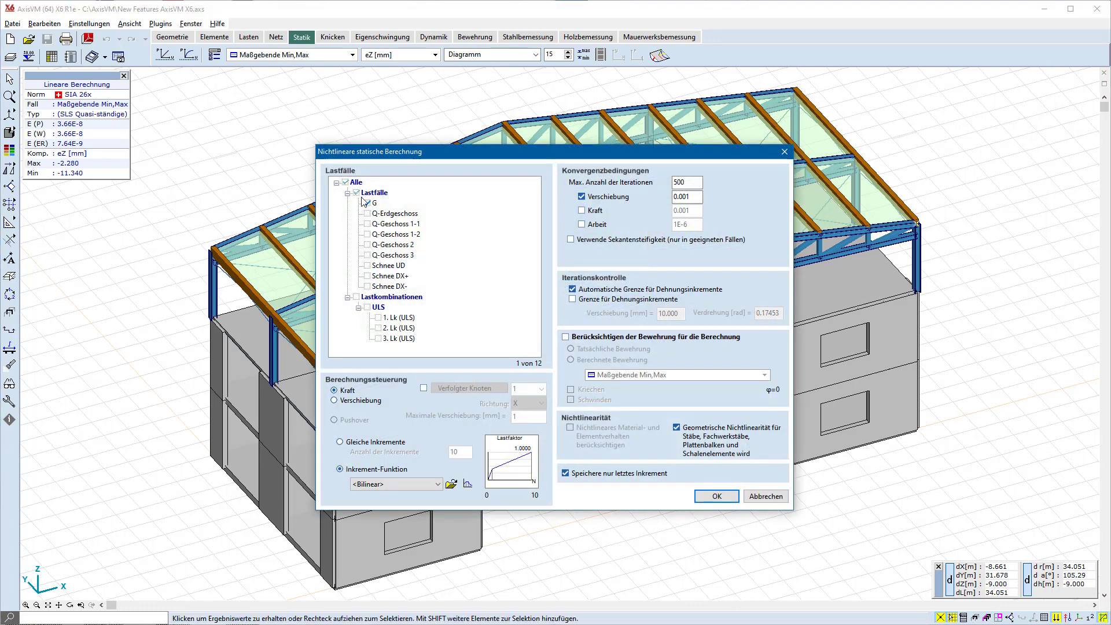
click(367, 203)
click(566, 337)
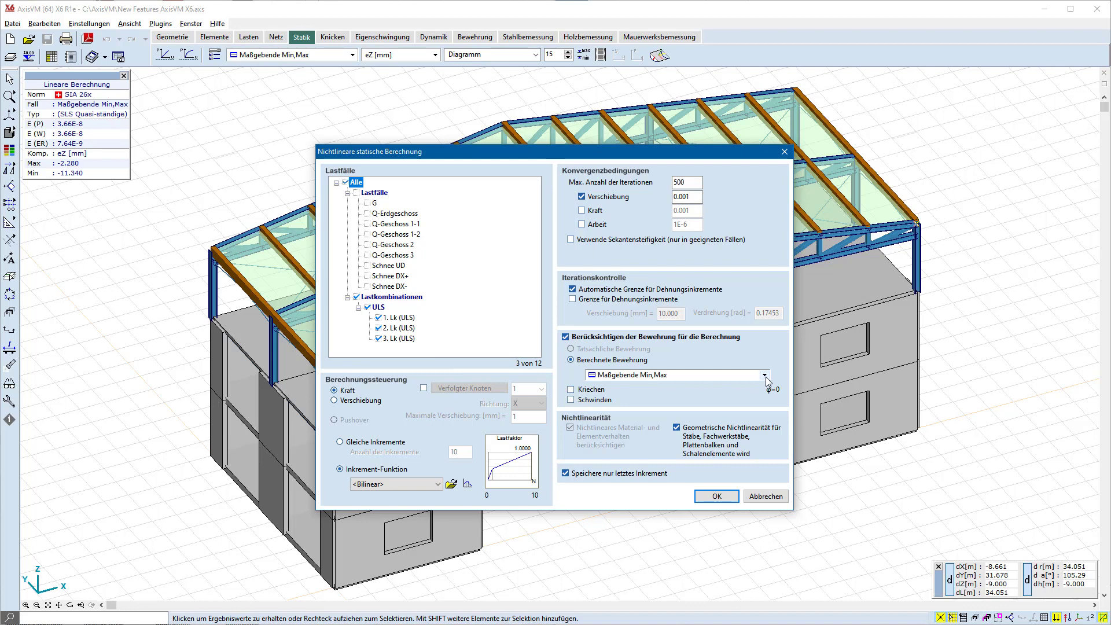
click(765, 376)
mouse_move(766, 438)
mouse_down()
mouse_move(765, 394)
mouse_move(769, 439)
mouse_up()
click(783, 401)
click(716, 495)
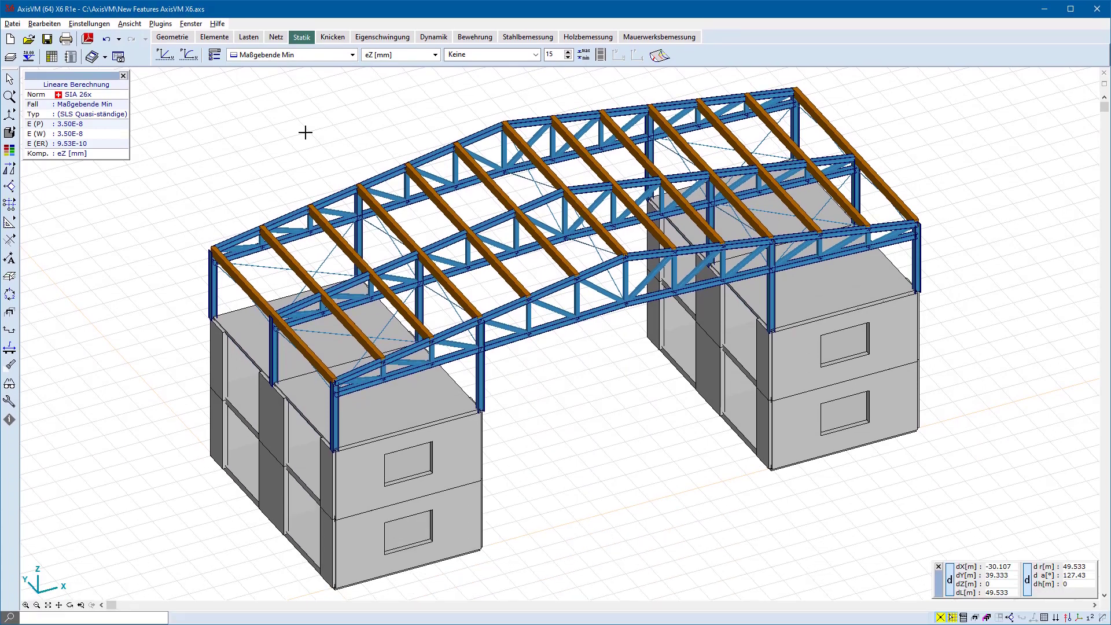
Set the decisive combination formula for the linear results to Halbautomatisch with the SLS Seltene method.
click(214, 55)
click(622, 273)
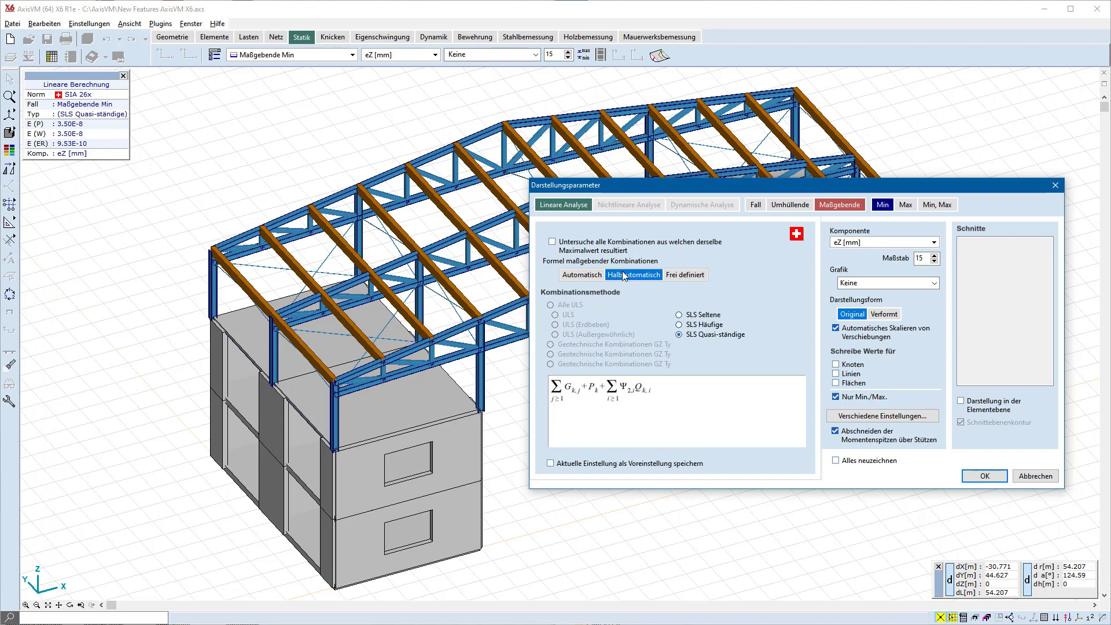
click(683, 325)
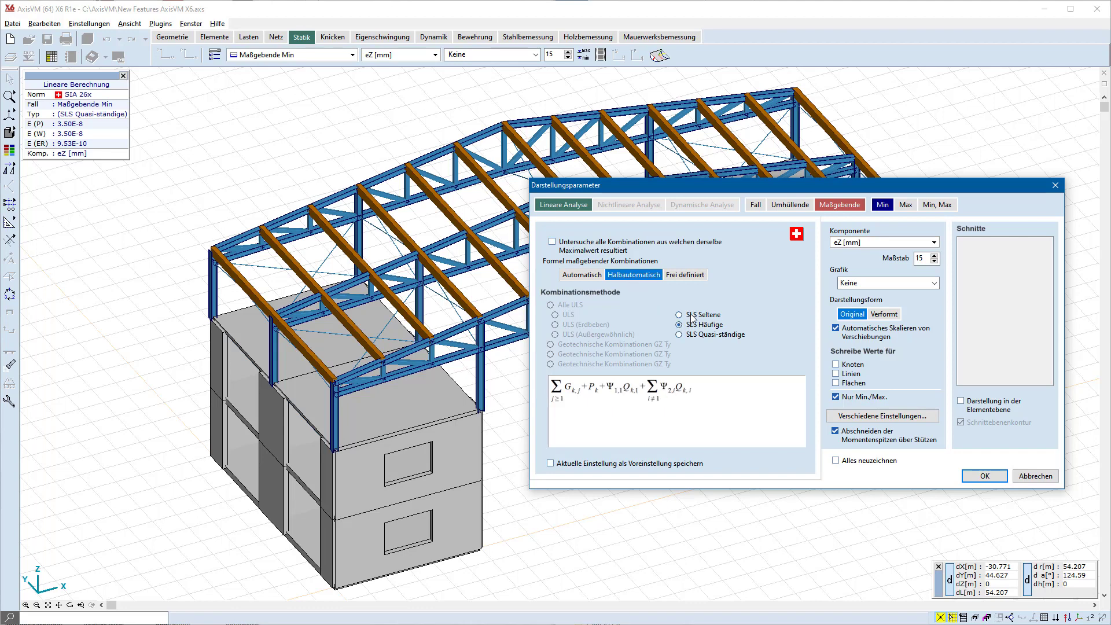
click(691, 316)
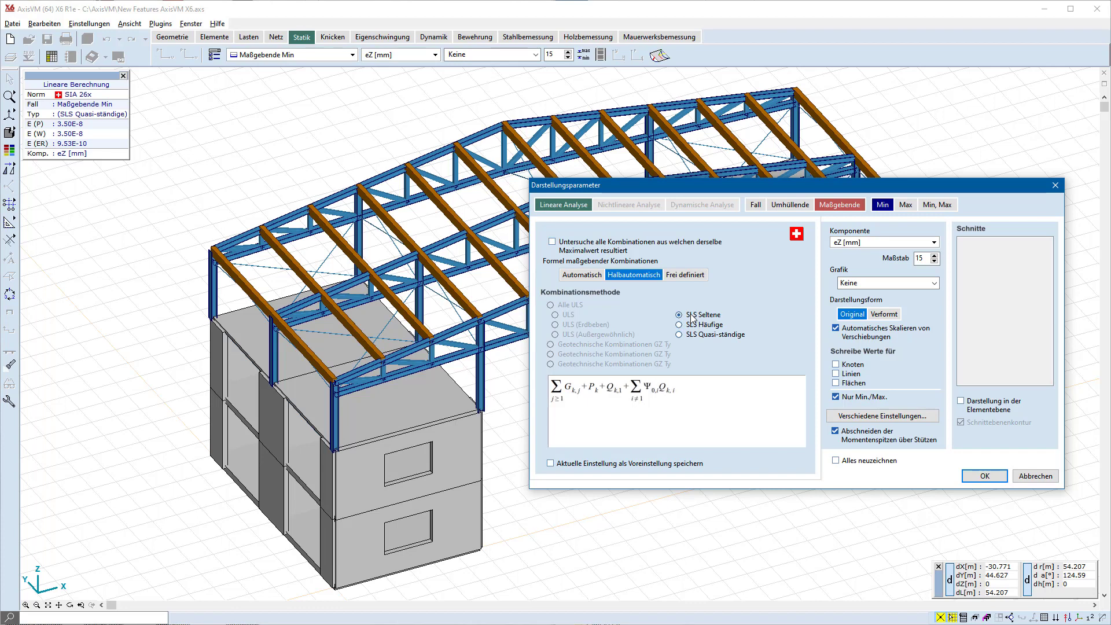
click(992, 480)
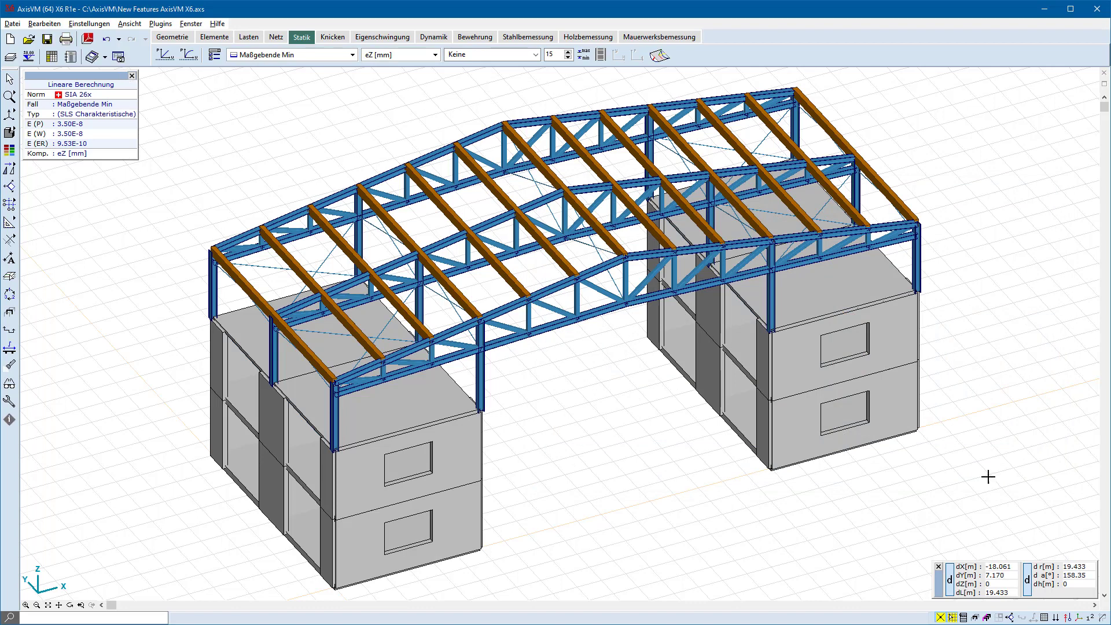
Display the results as a Volumenmodell and switch the component to the surface force ny.
click(534, 54)
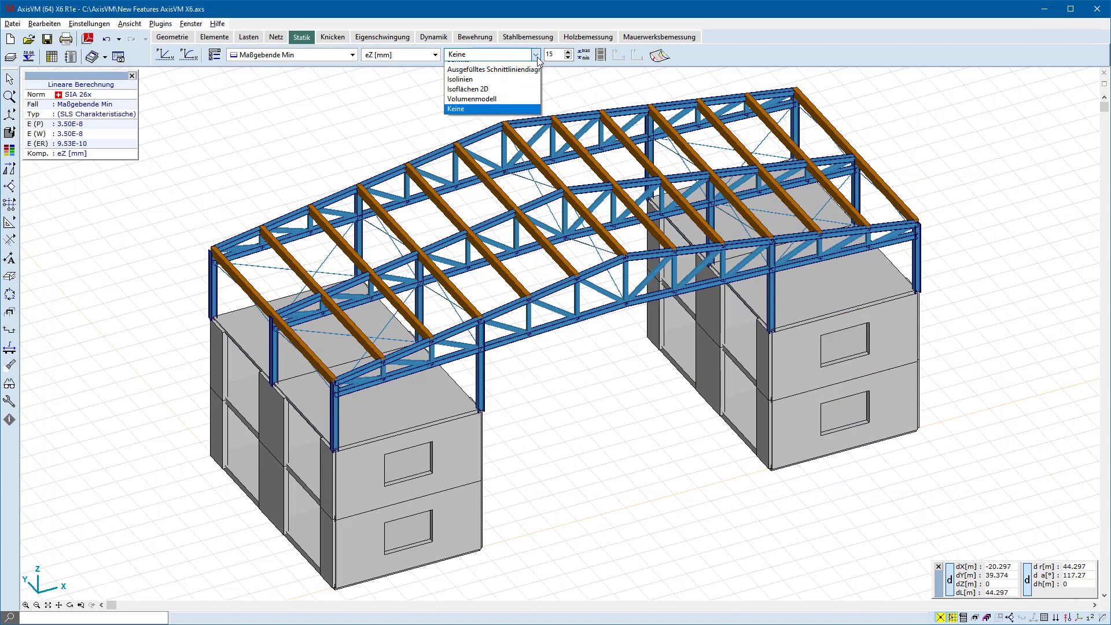
click(526, 116)
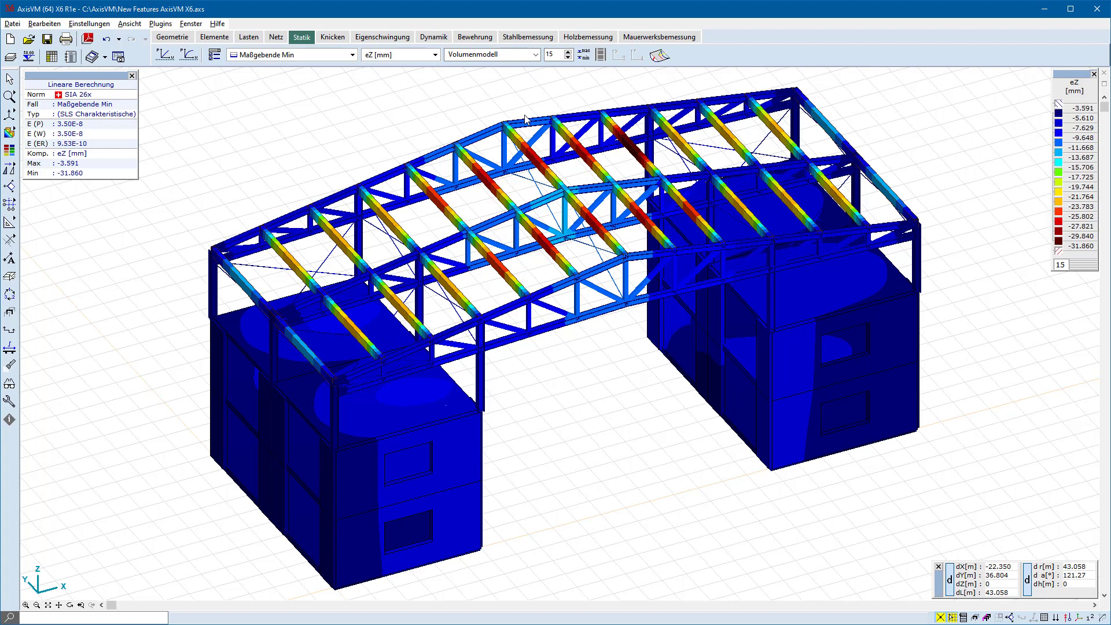
click(430, 56)
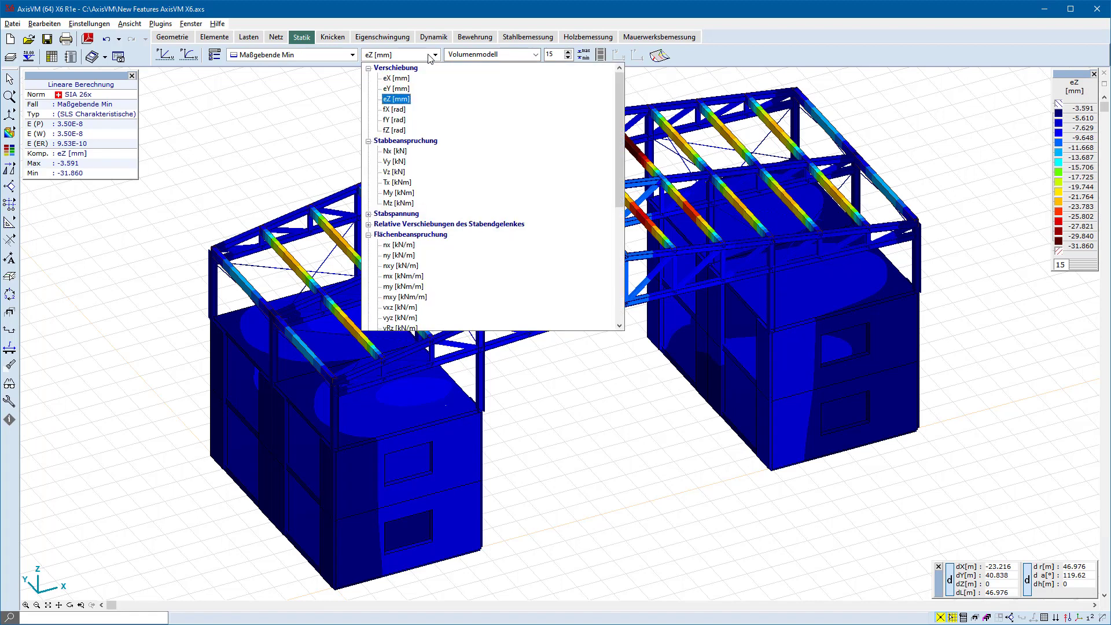
click(409, 255)
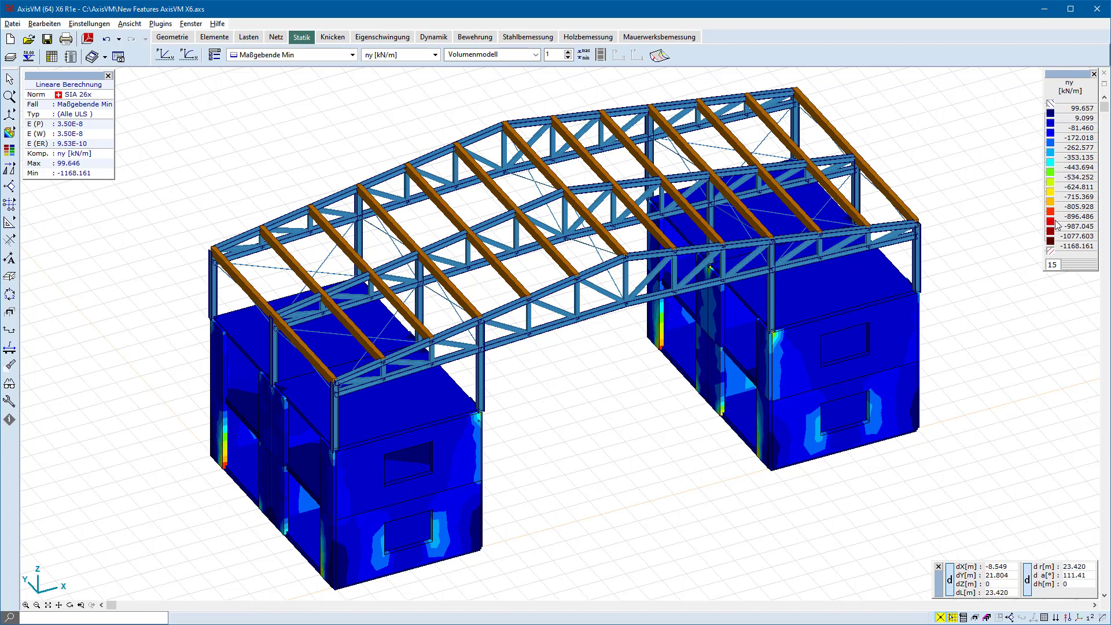
Try separating the positive and negative ranges in the ny colour legend, and restore the 15-level scale.
double_click(1078, 226)
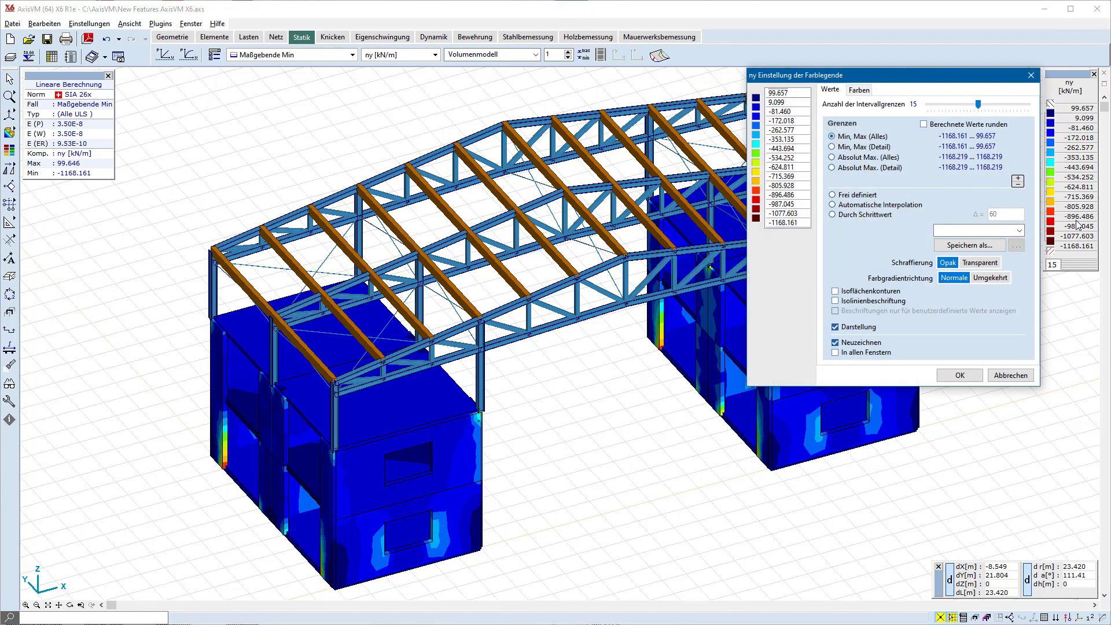
click(1018, 182)
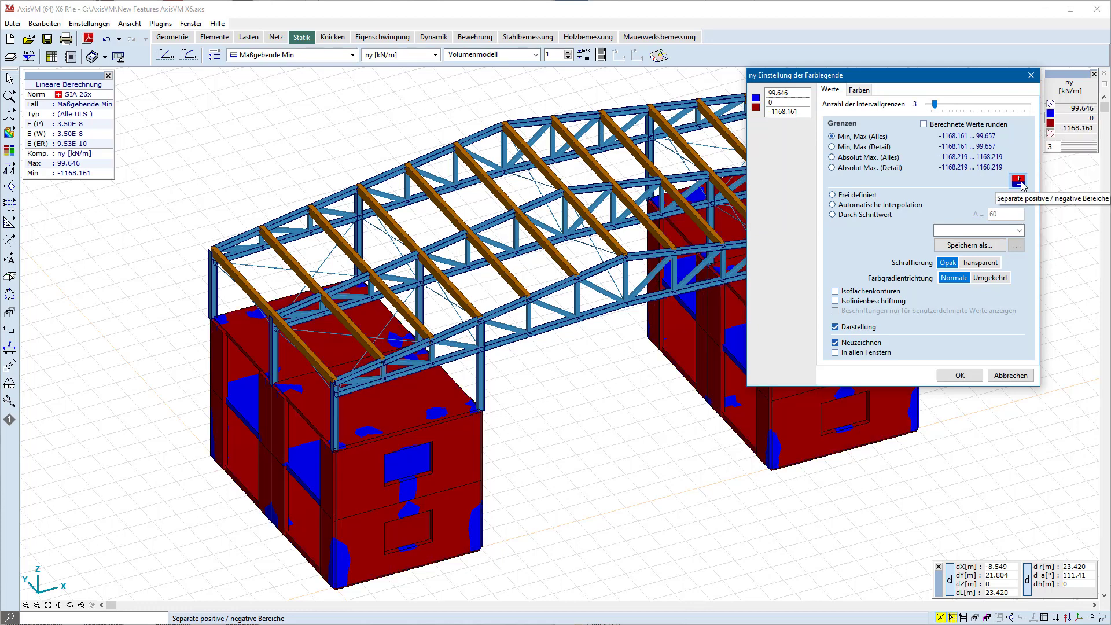
click(1019, 182)
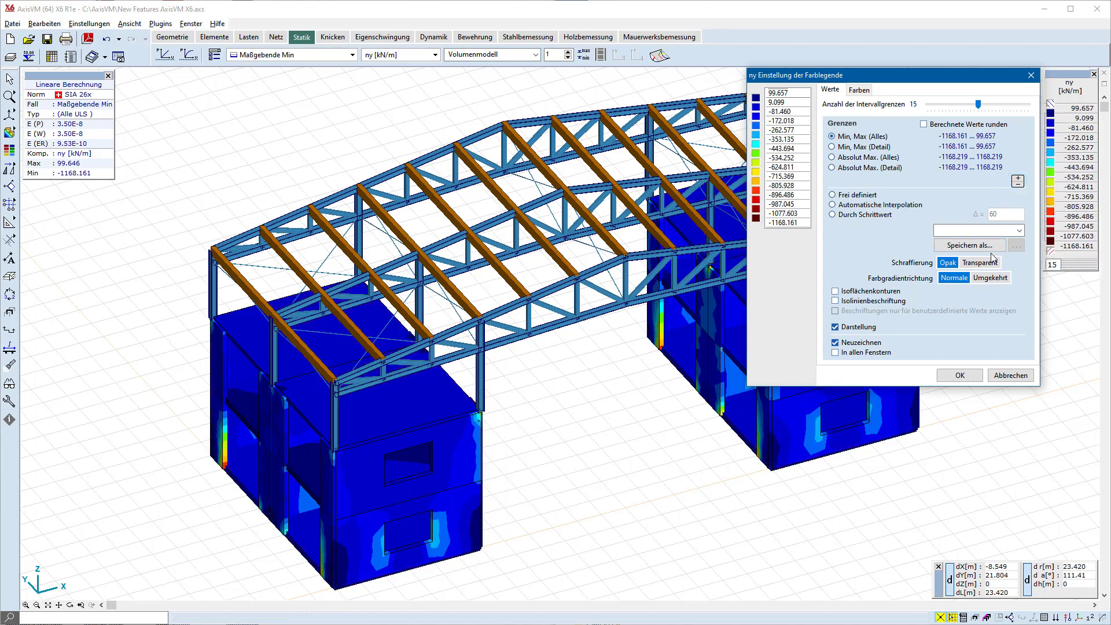
click(971, 375)
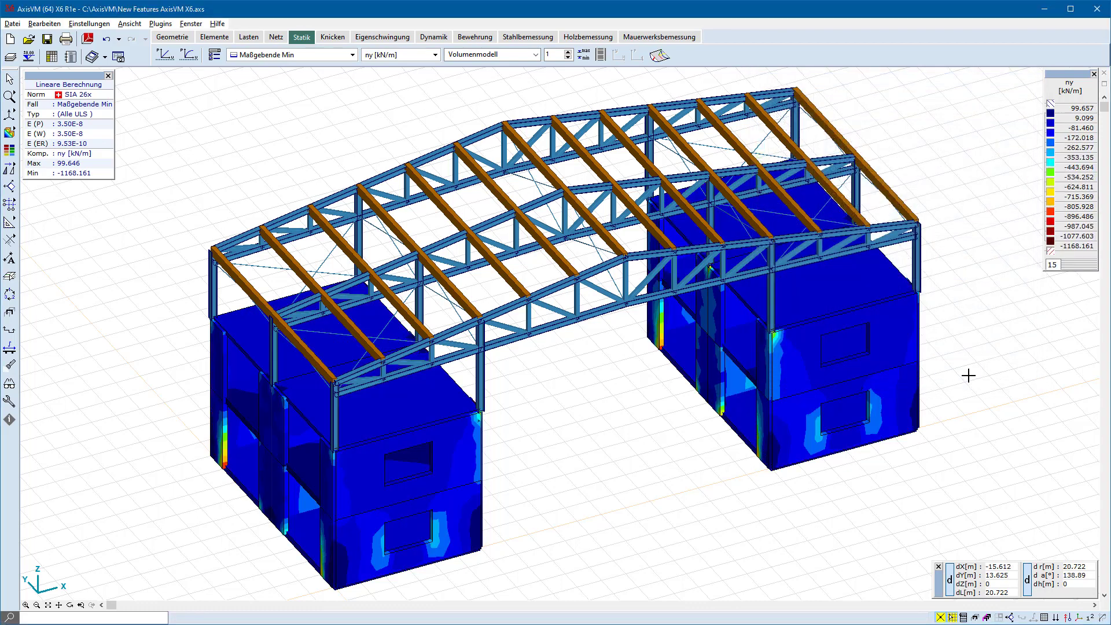
Switch the displayed result component to the member axial force Nx.
click(435, 54)
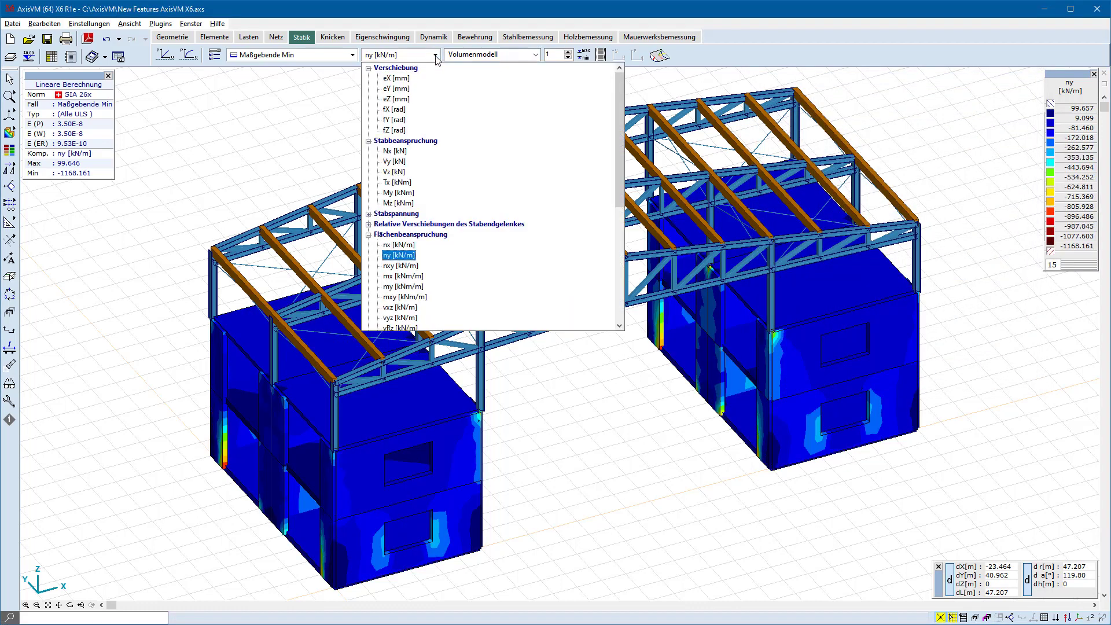
click(398, 152)
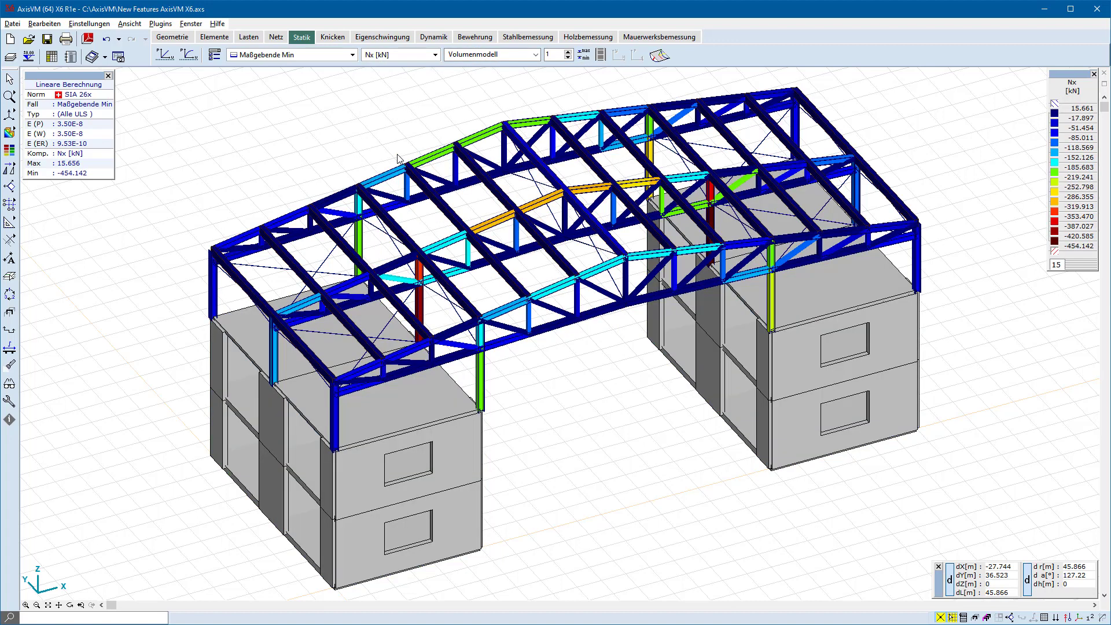
Select the columns matching *Stützen with Nx [kN] <=-120 using the search filter, and briefly isolate them in the view.
click(89, 618)
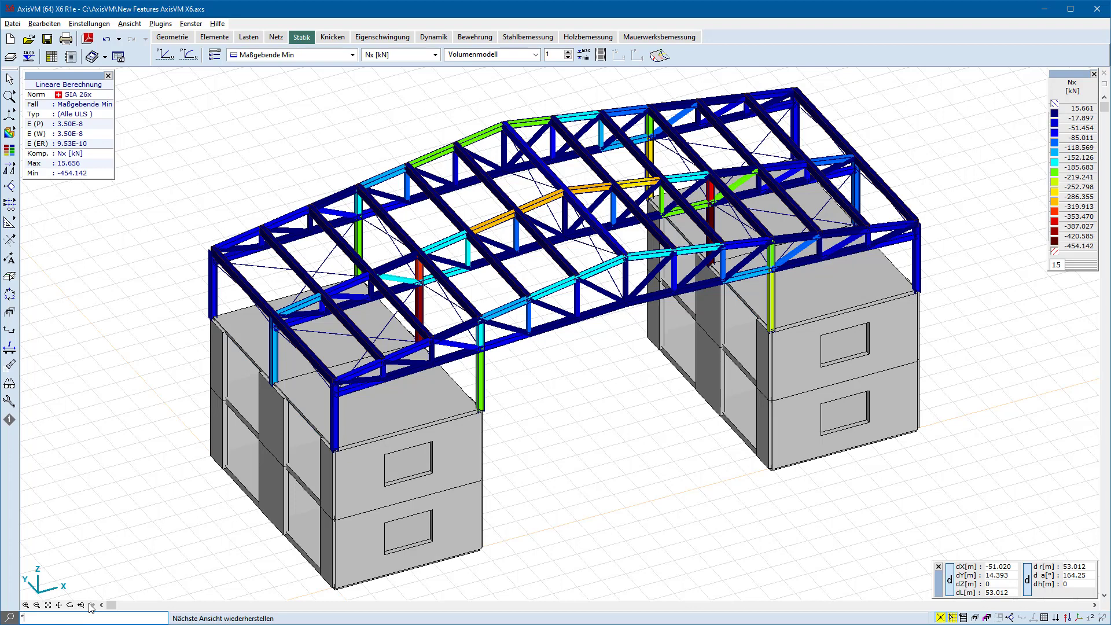
text(*Stützen)
key(Return)
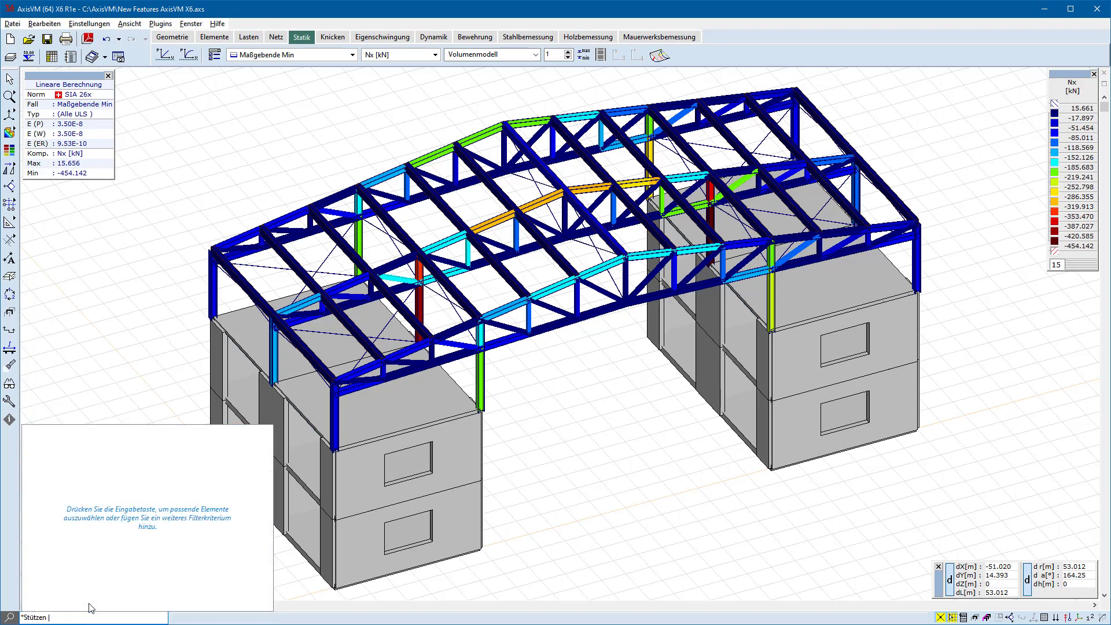
text(nx)
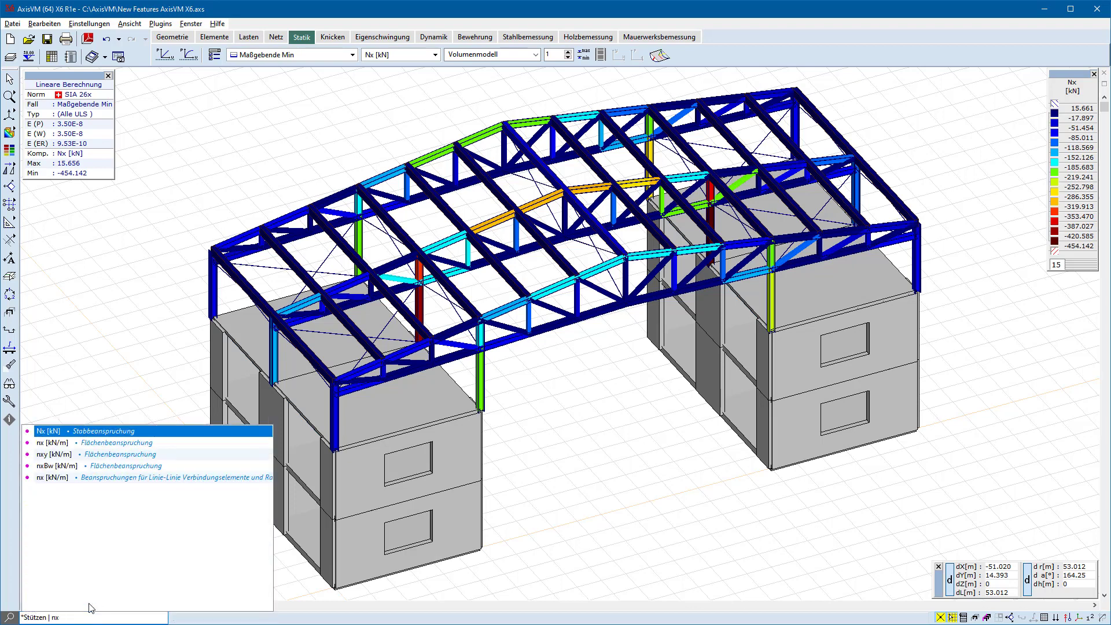
key(Return)
text(<=-12)
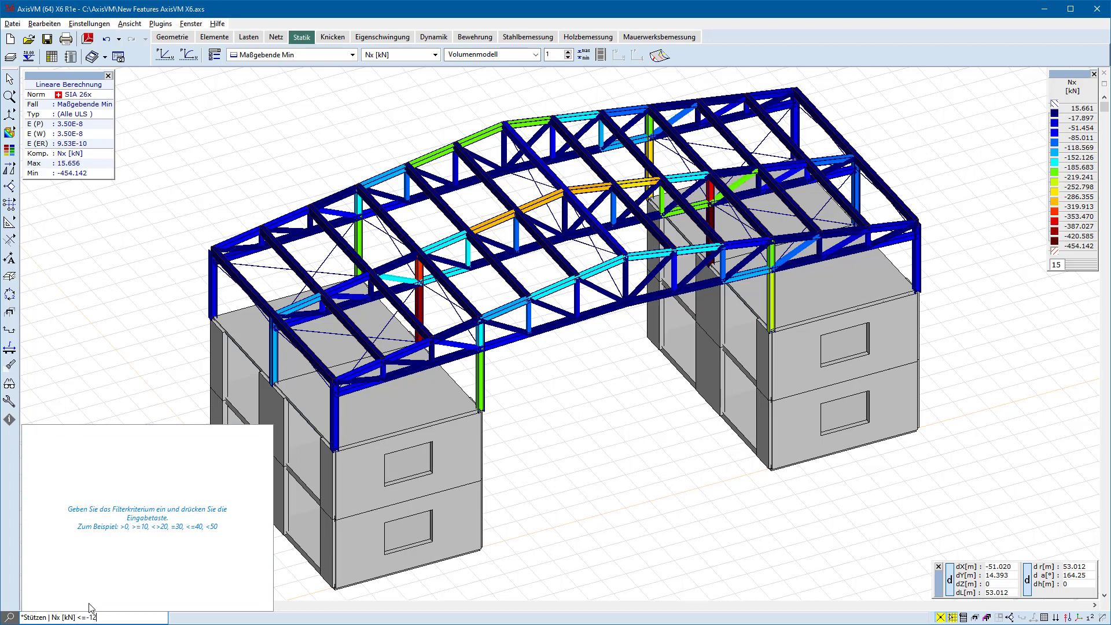
text(0)
key(Return)
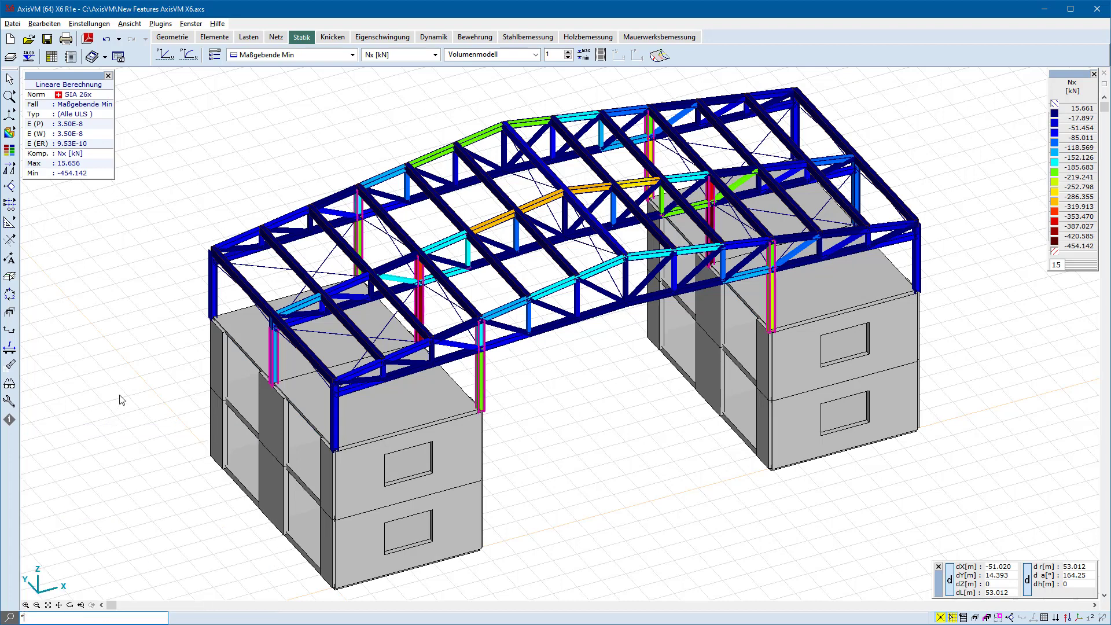
click(999, 618)
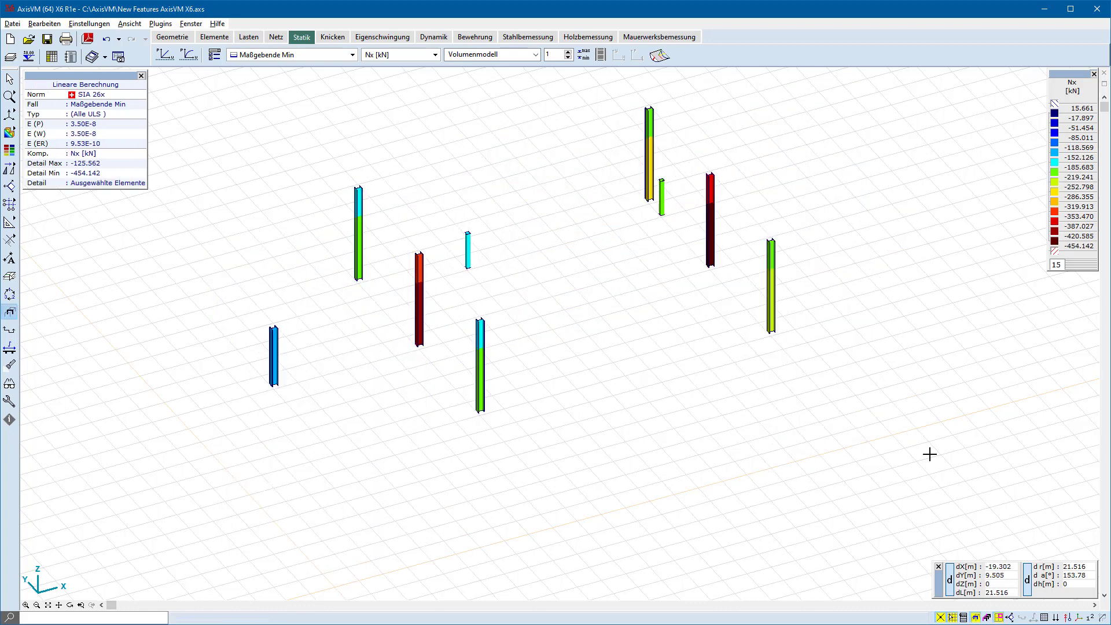
click(999, 617)
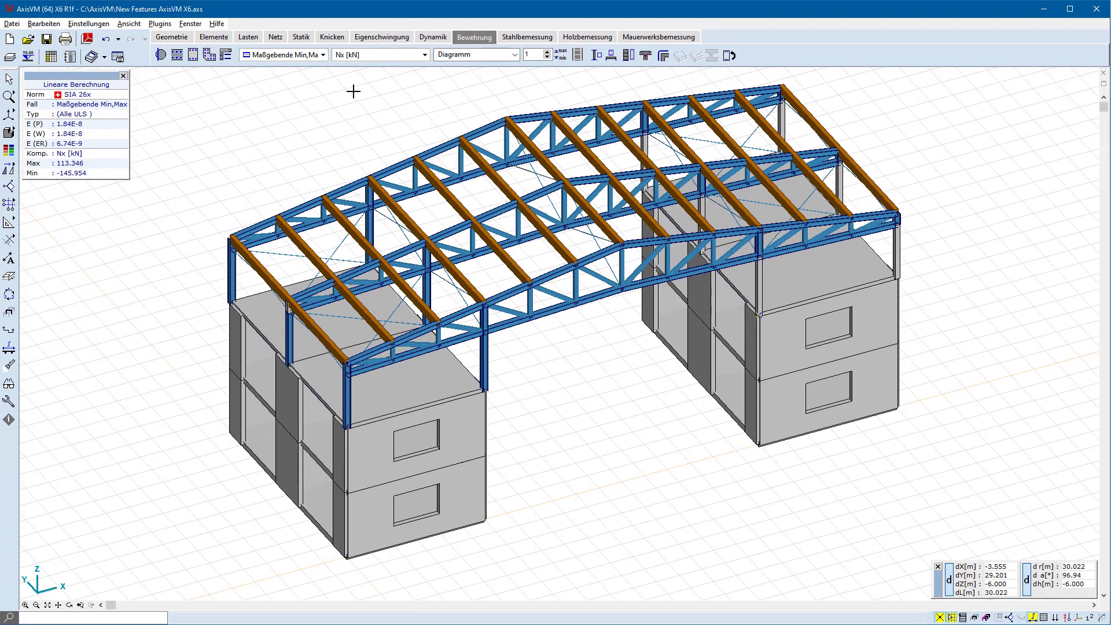
Set the result component to wR(o)* for the calculated reinforcement and switch the model from solid rendering to line display.
click(384, 55)
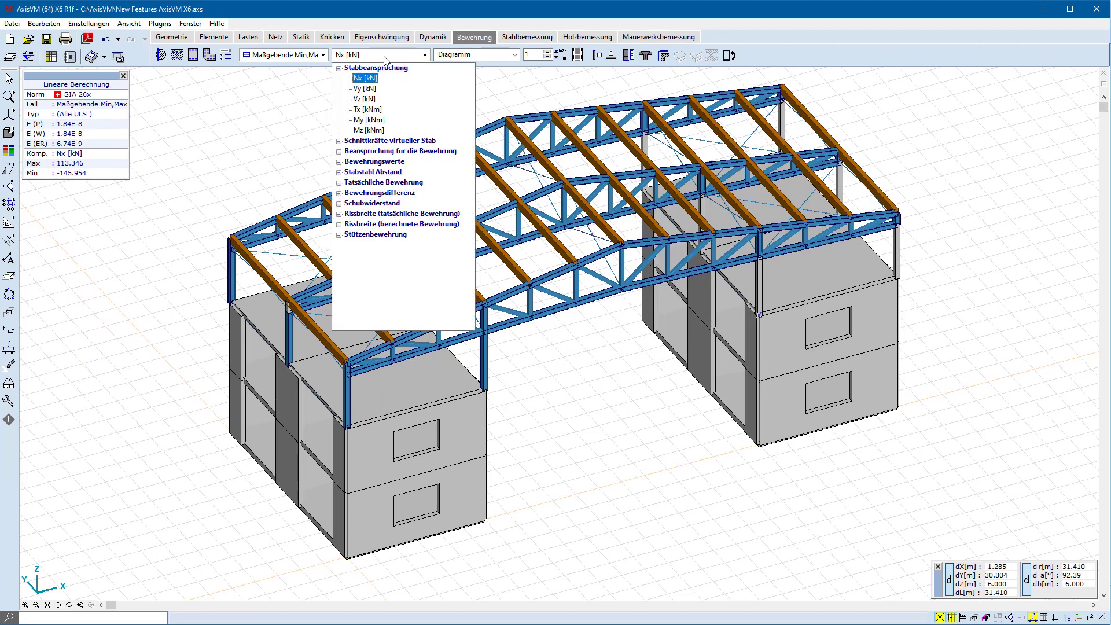
click(339, 213)
click(339, 328)
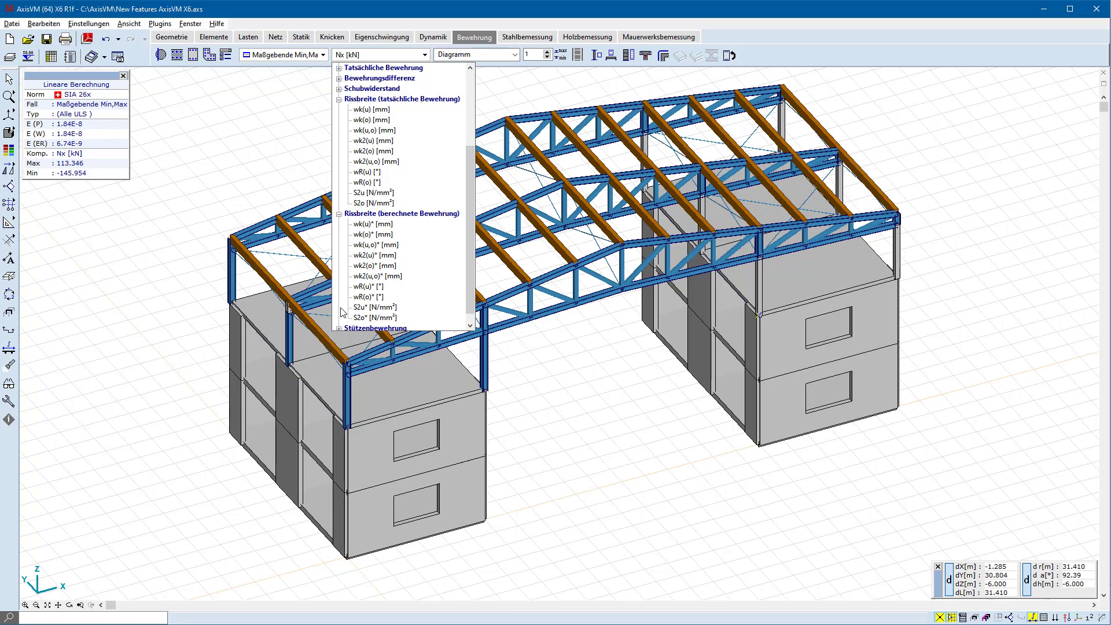
click(366, 297)
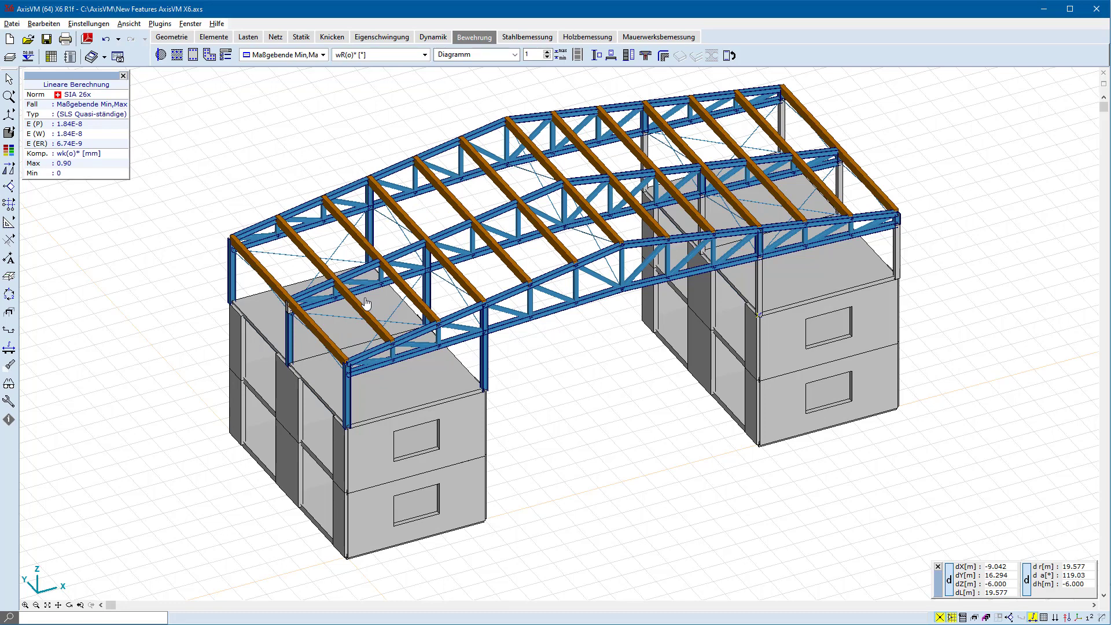
mouse_move(12, 131)
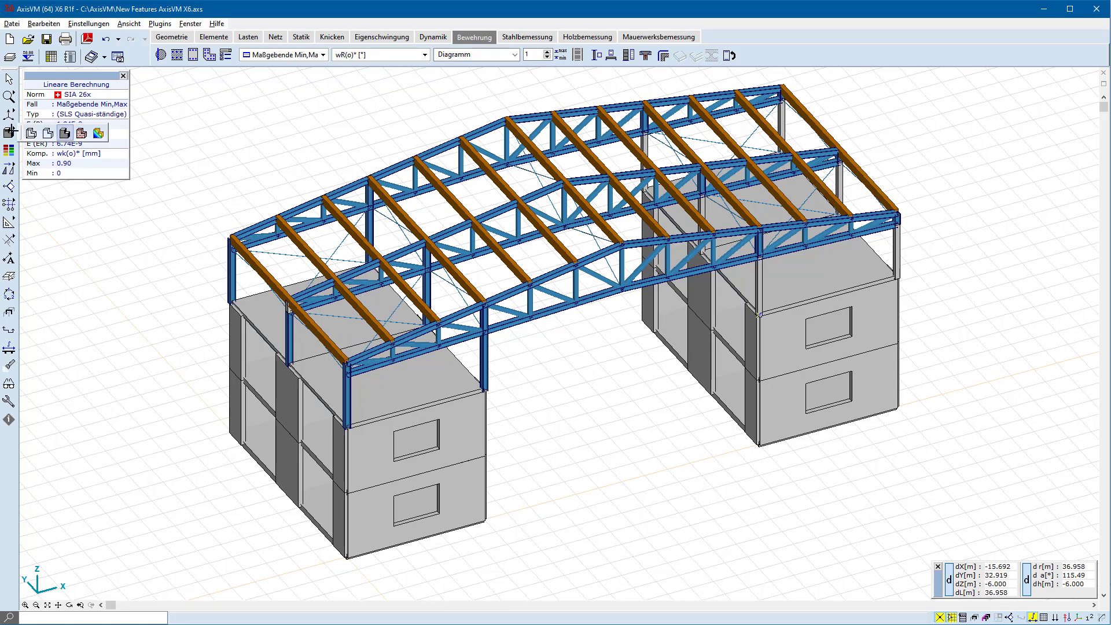
click(48, 134)
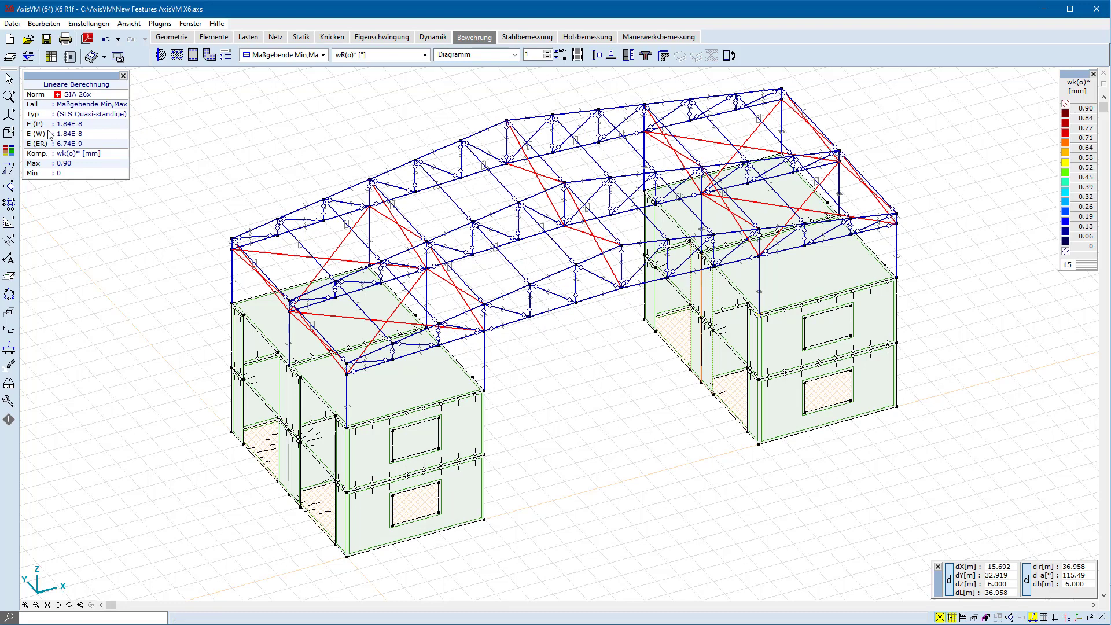
Start the column reinforcement check and load the reinforcement Bewehrung for the 200x200 cross-section together with its parameters.
click(596, 55)
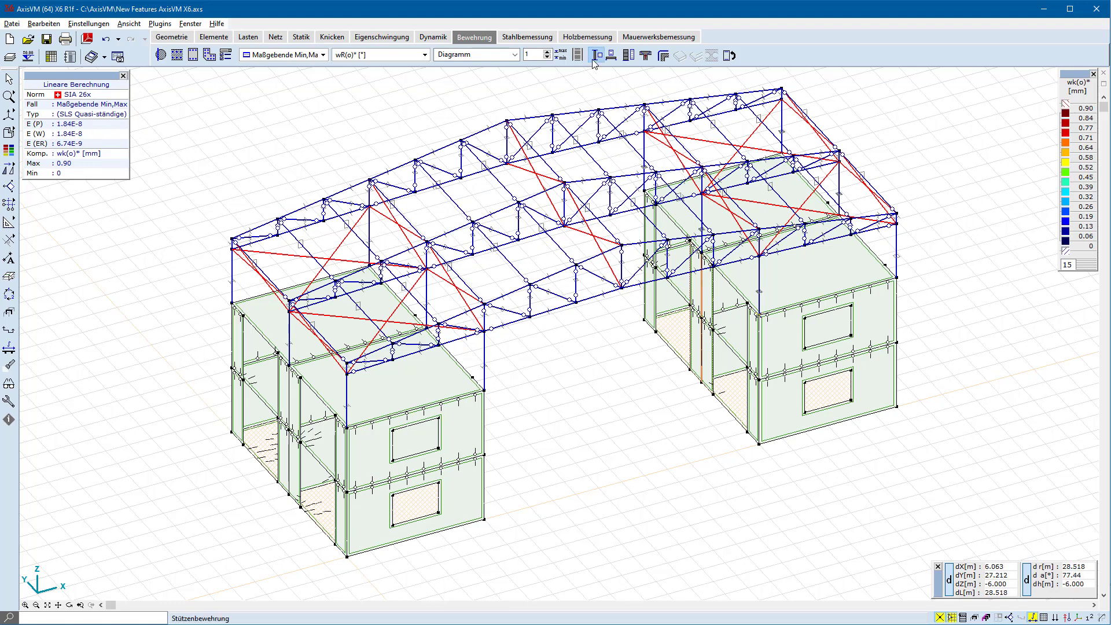
click(206, 182)
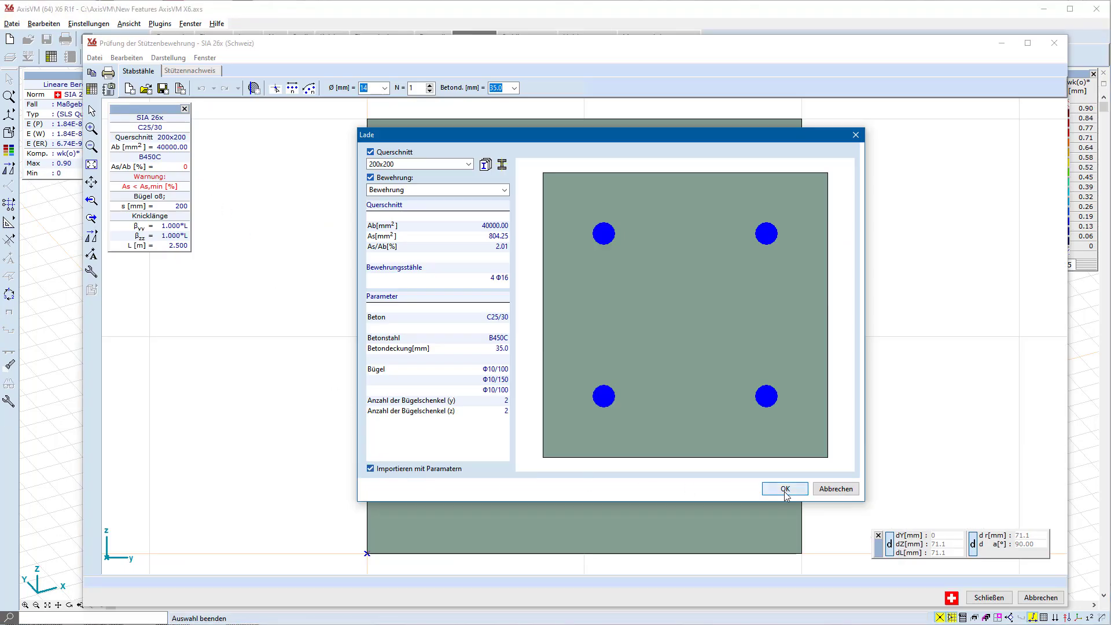
click(776, 487)
Show the column check in a special six-pane window layout and close the check.
click(190, 70)
click(205, 57)
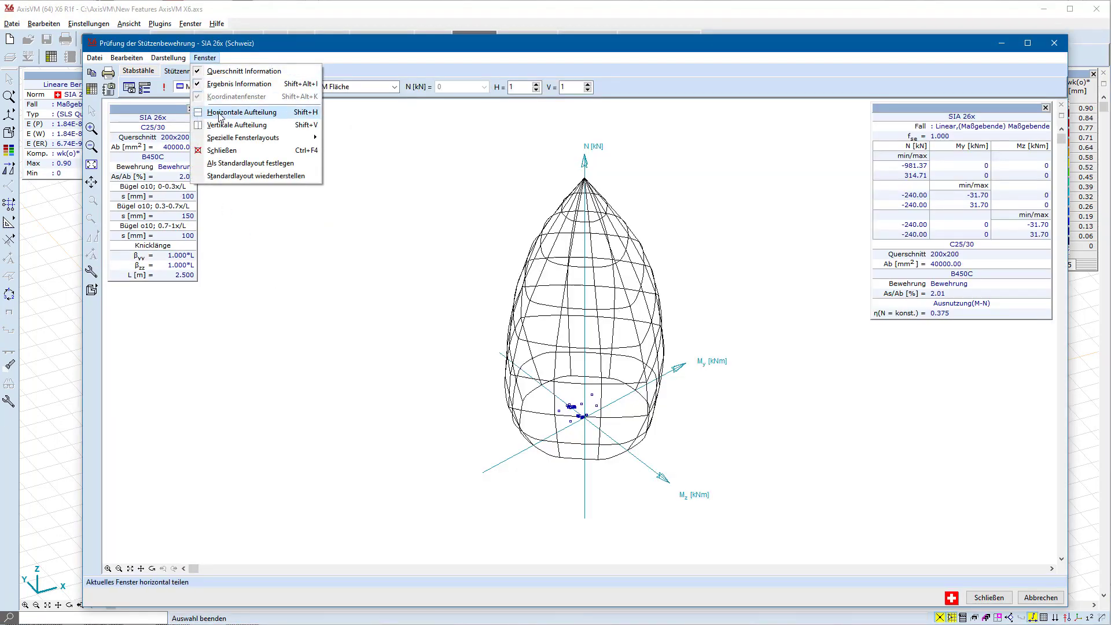
mouse_move(224, 141)
click(345, 138)
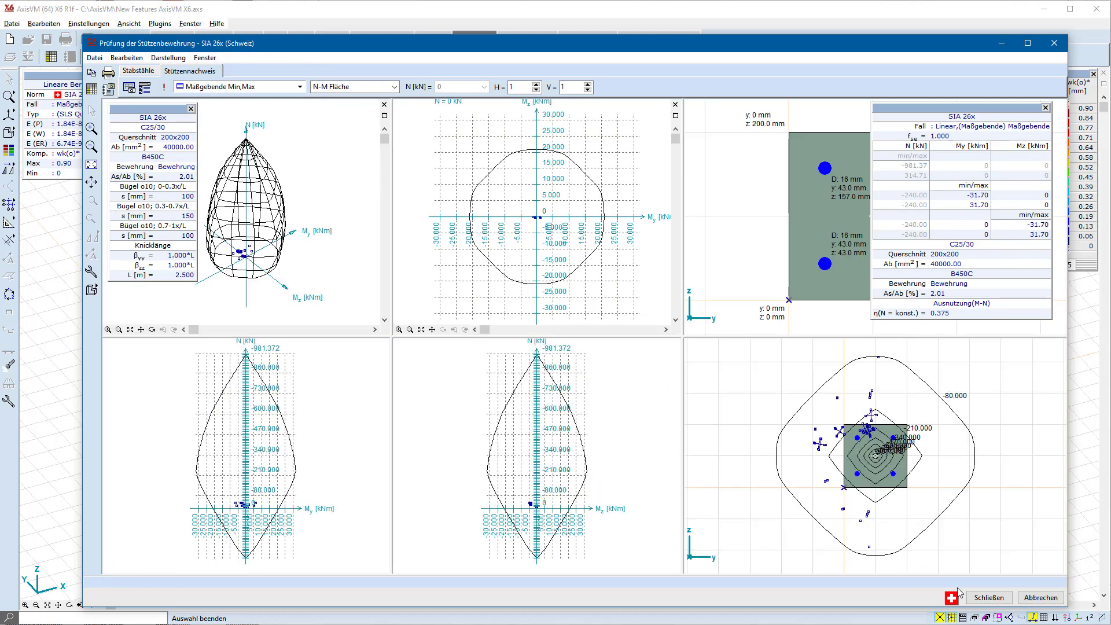
click(988, 597)
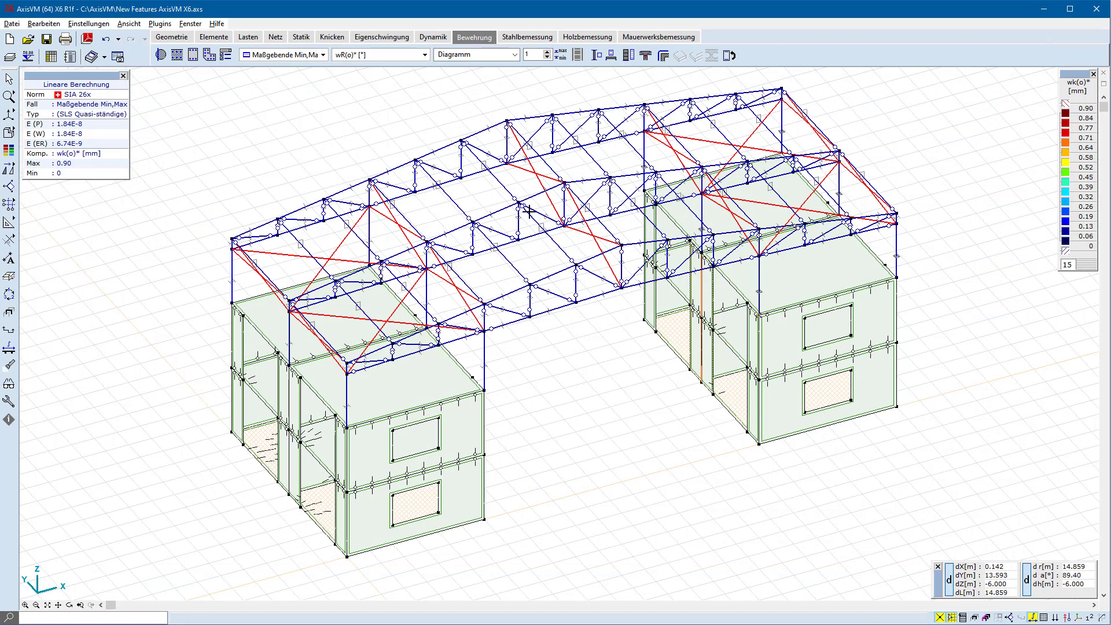
Display the column reinforcement result Max. Ausnutzung as a filled diagram.
click(363, 55)
scroll(356, 321, down, 1)
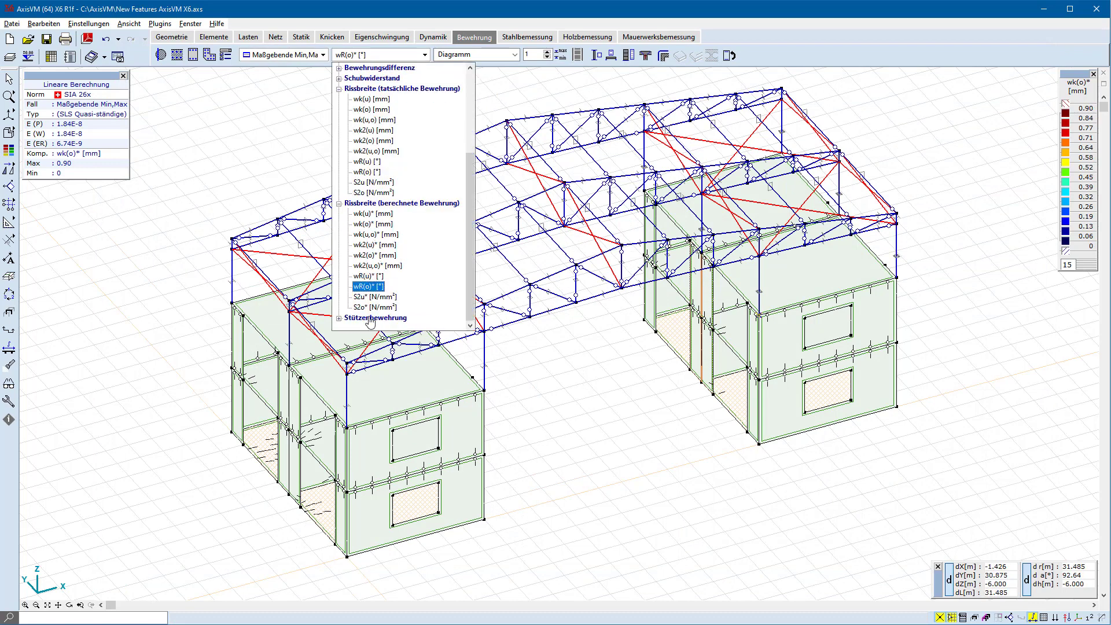
click(370, 318)
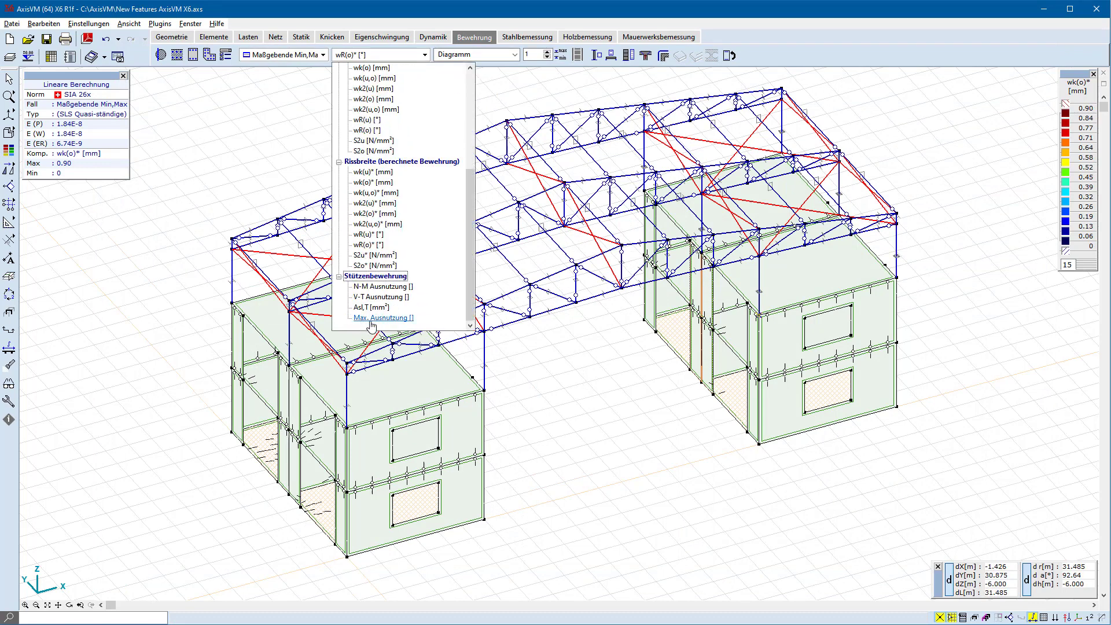
click(372, 320)
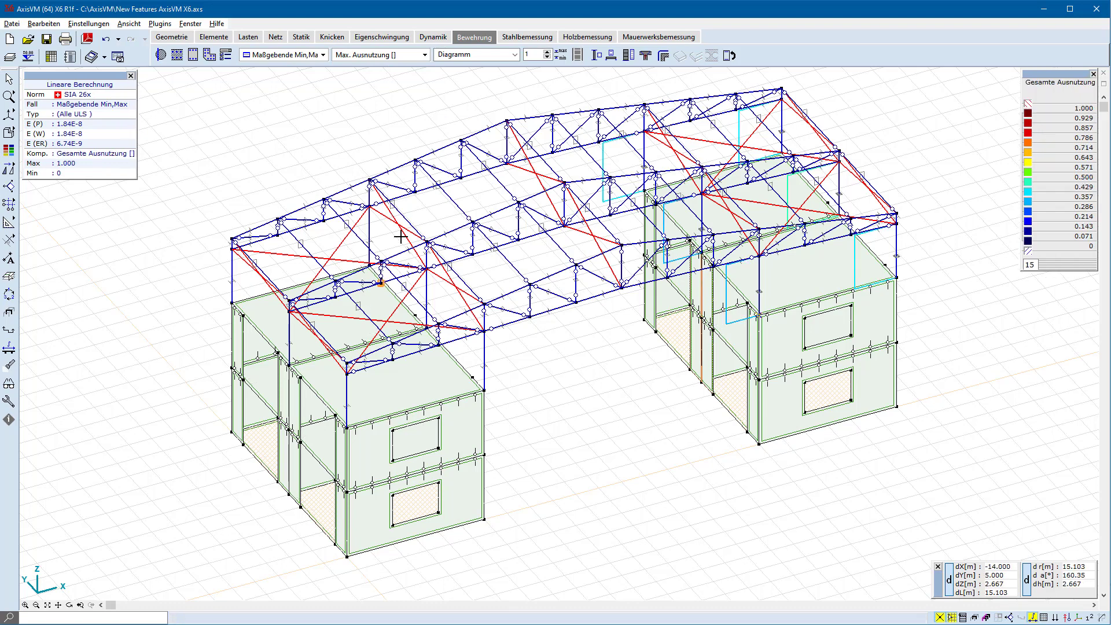
click(474, 54)
click(478, 75)
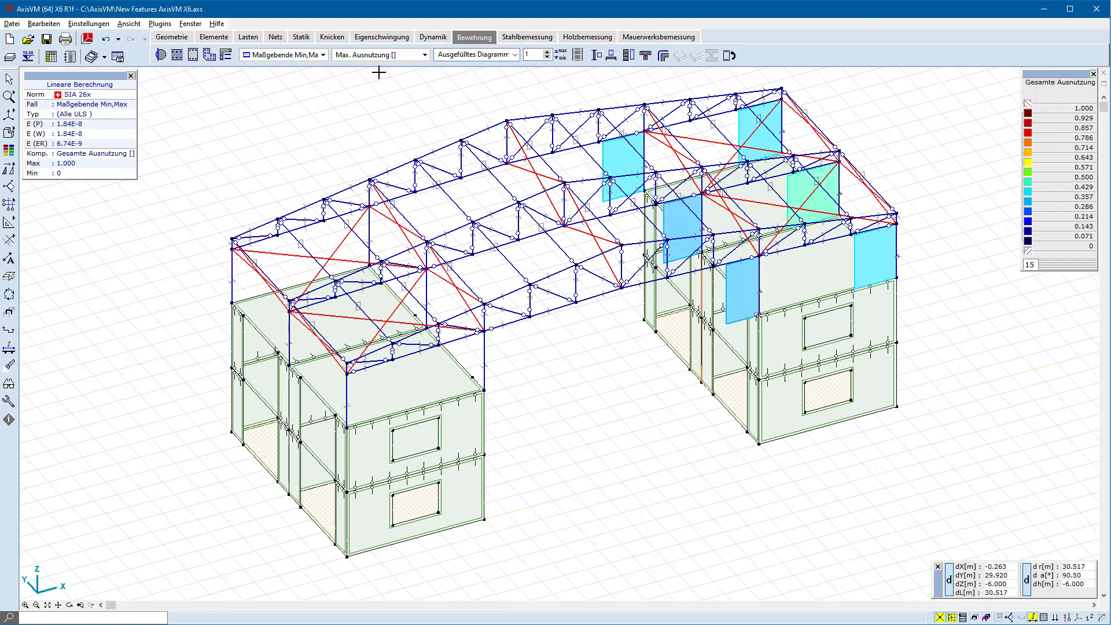
Examine the results table of the reinforced concrete columns for Maßgebende Min,Max, including the utilization columns.
click(50, 56)
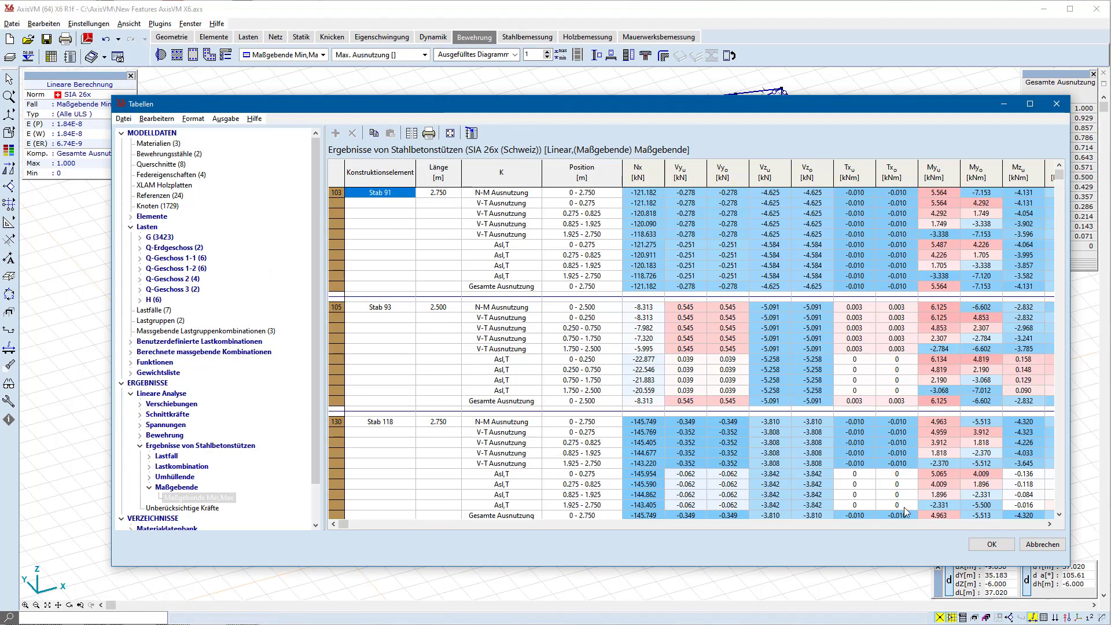
click(1018, 524)
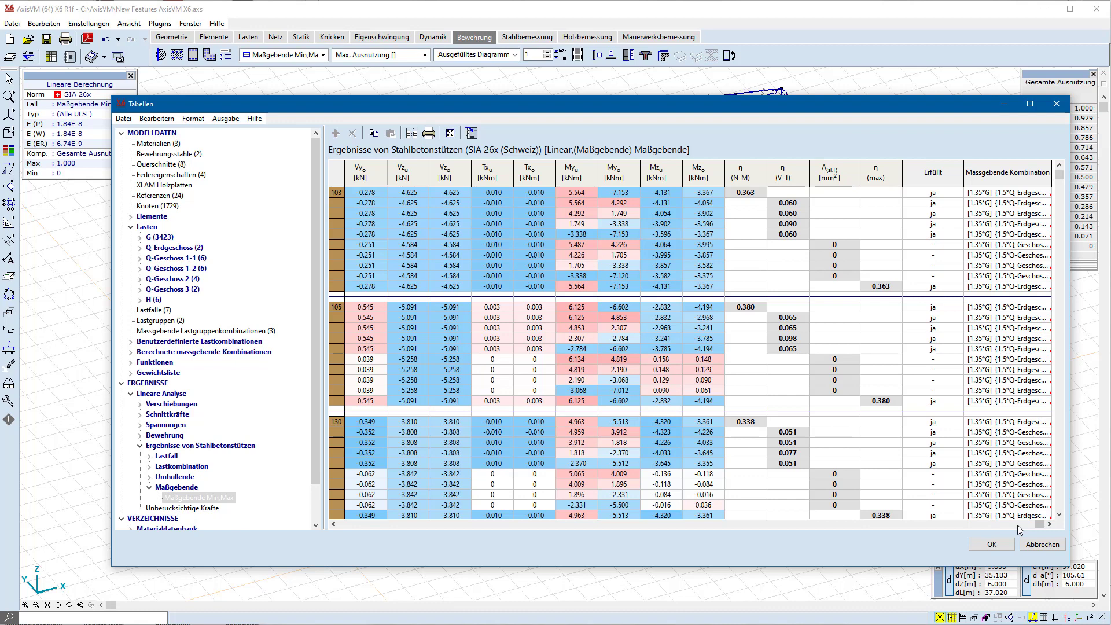
click(992, 544)
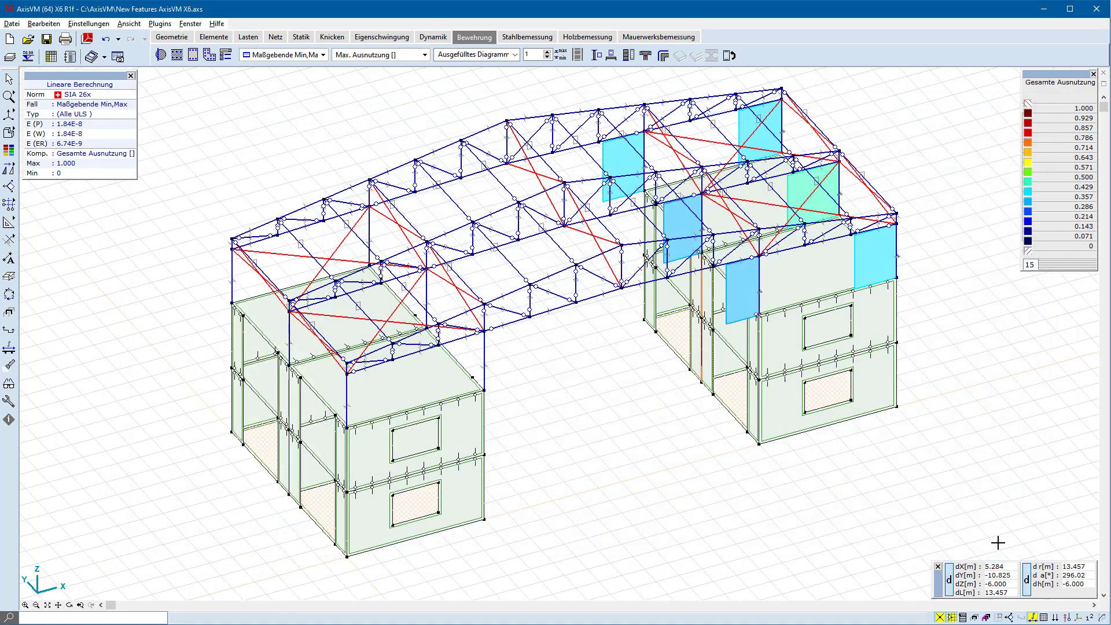
Start the reinforced concrete core and wall design for the virtual strip Wand and confirm the storeys Geschoss 1 and Geschoss 2.
click(628, 56)
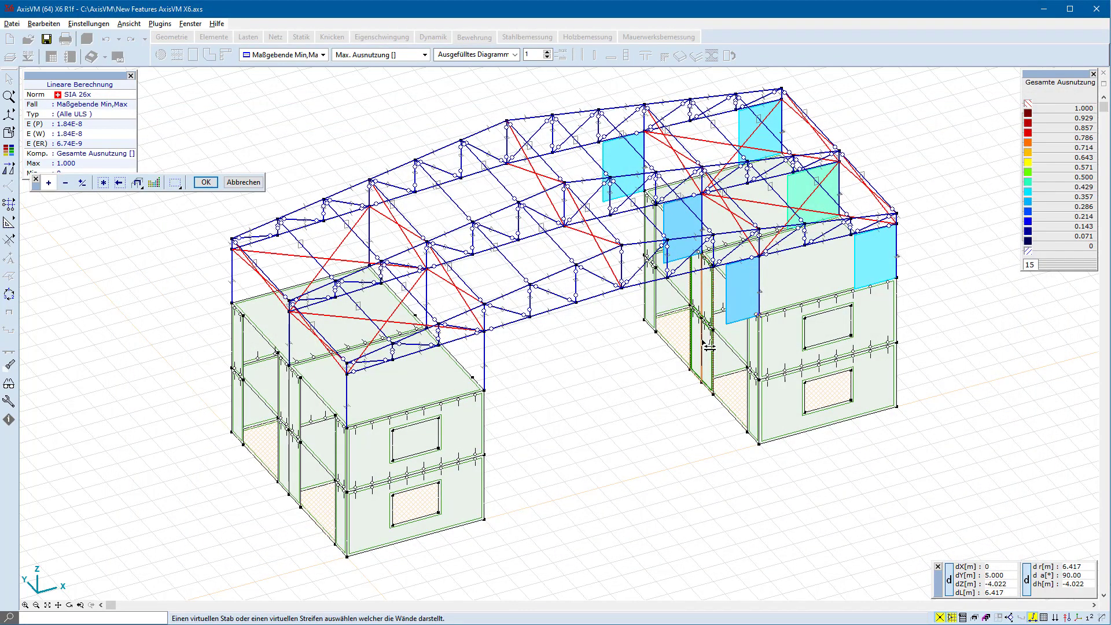
click(206, 183)
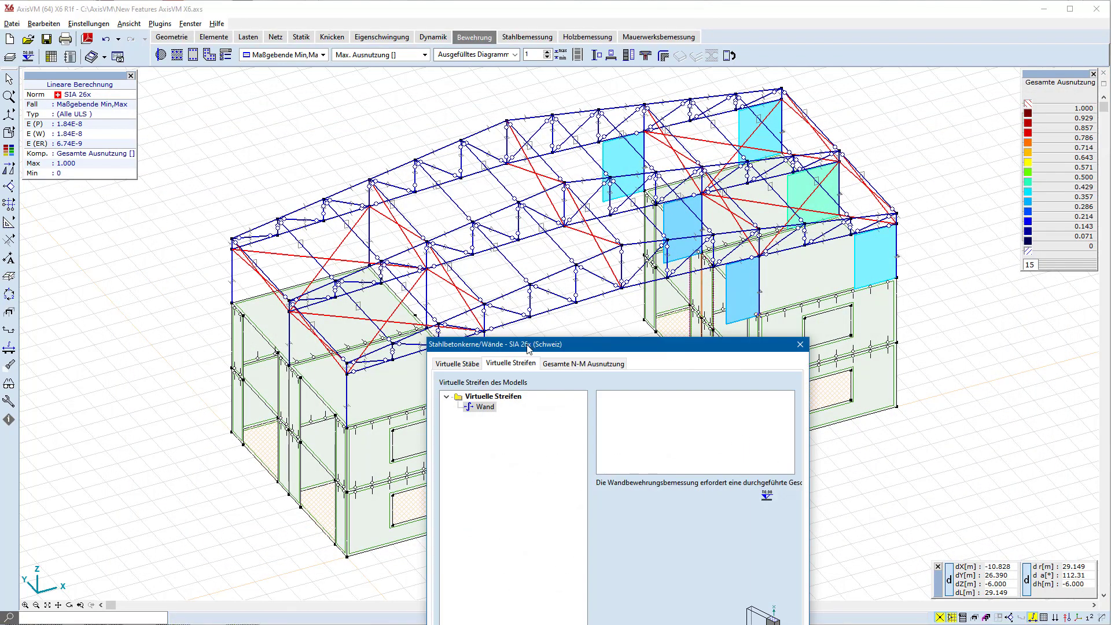
click(718, 287)
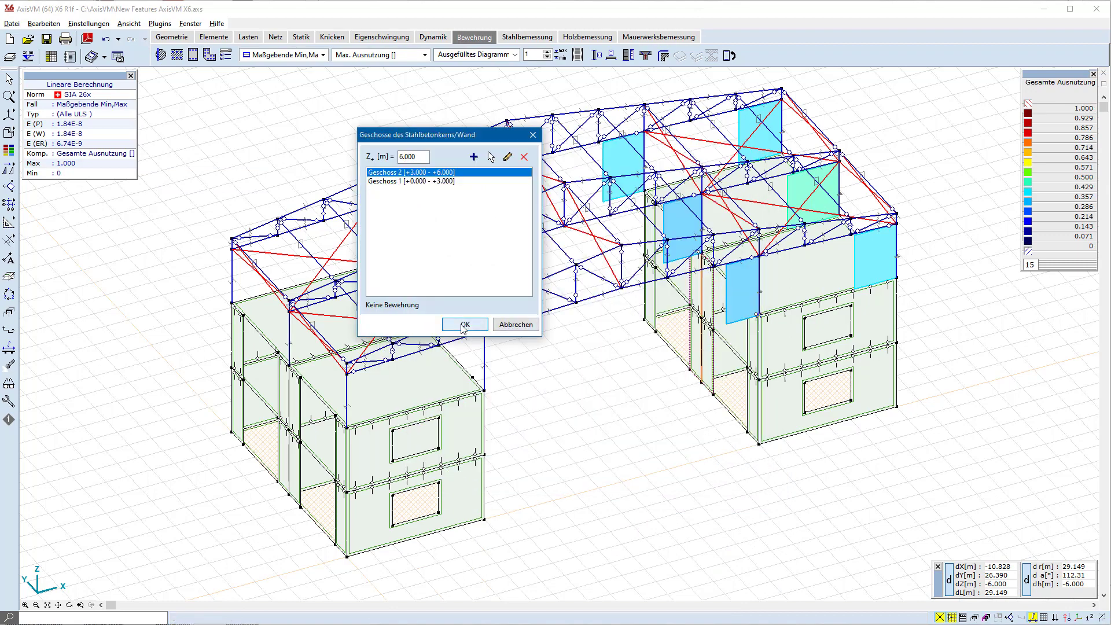
click(504, 325)
Load the reinforcement Bewehrung Wand for the wall section and review its design parameters.
click(473, 448)
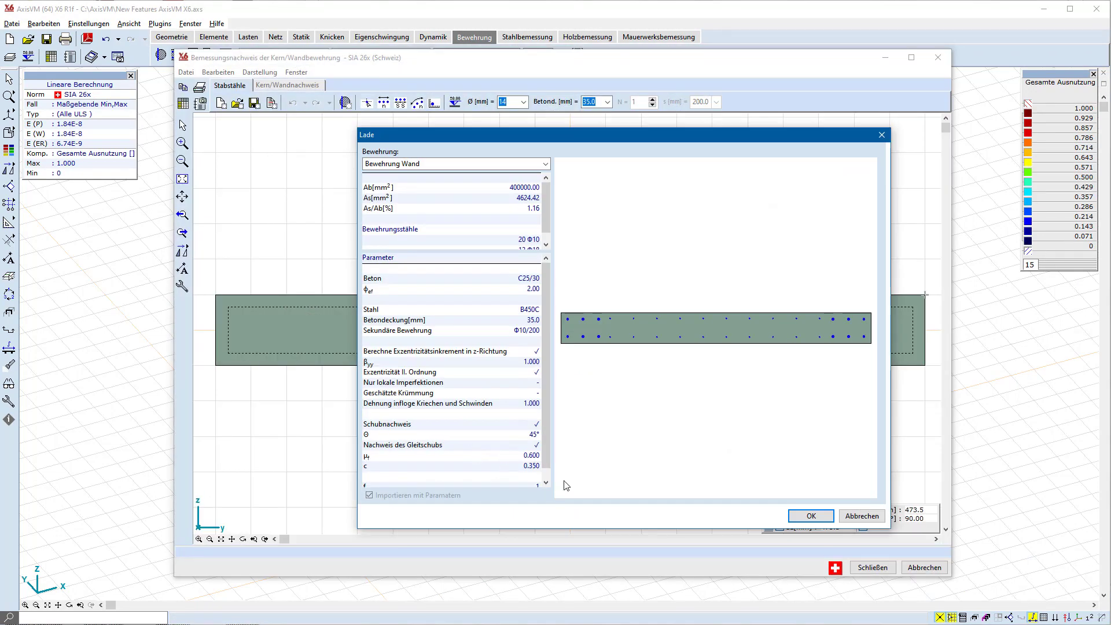
click(812, 518)
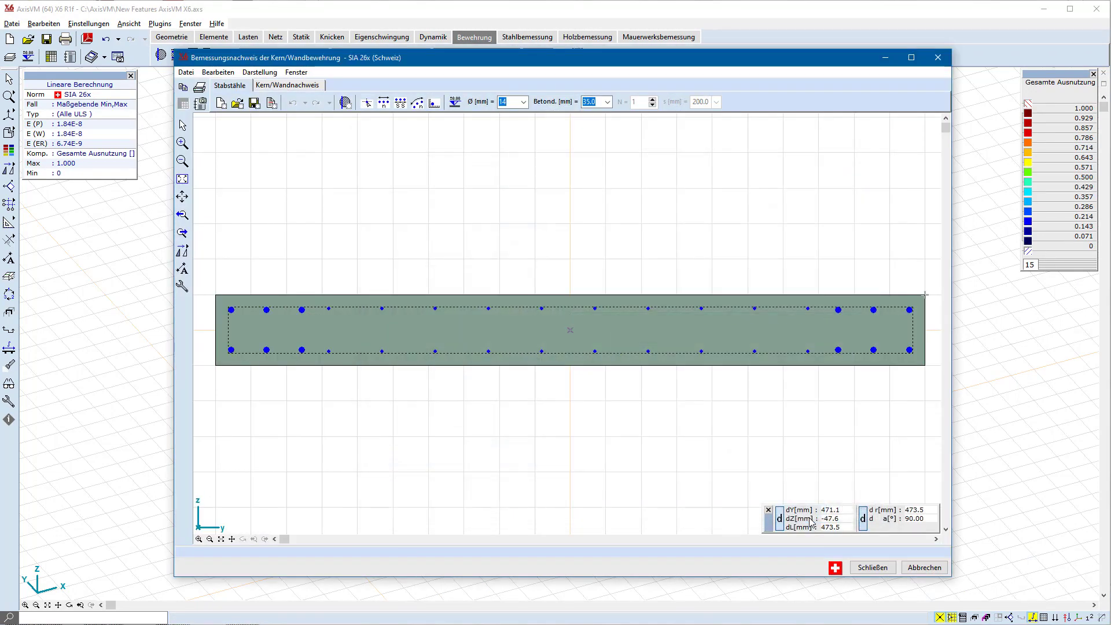
click(346, 102)
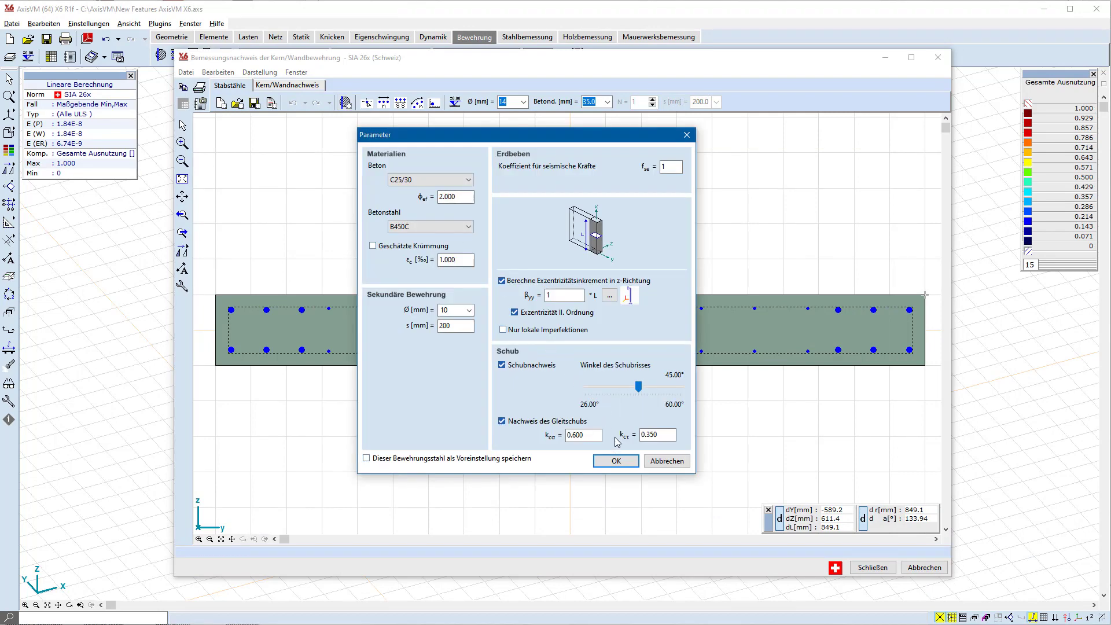
click(618, 461)
Show the Schubnachweis diagrams in the wall check, and close the wall design keeping the assigned reinforcement.
click(303, 87)
click(418, 102)
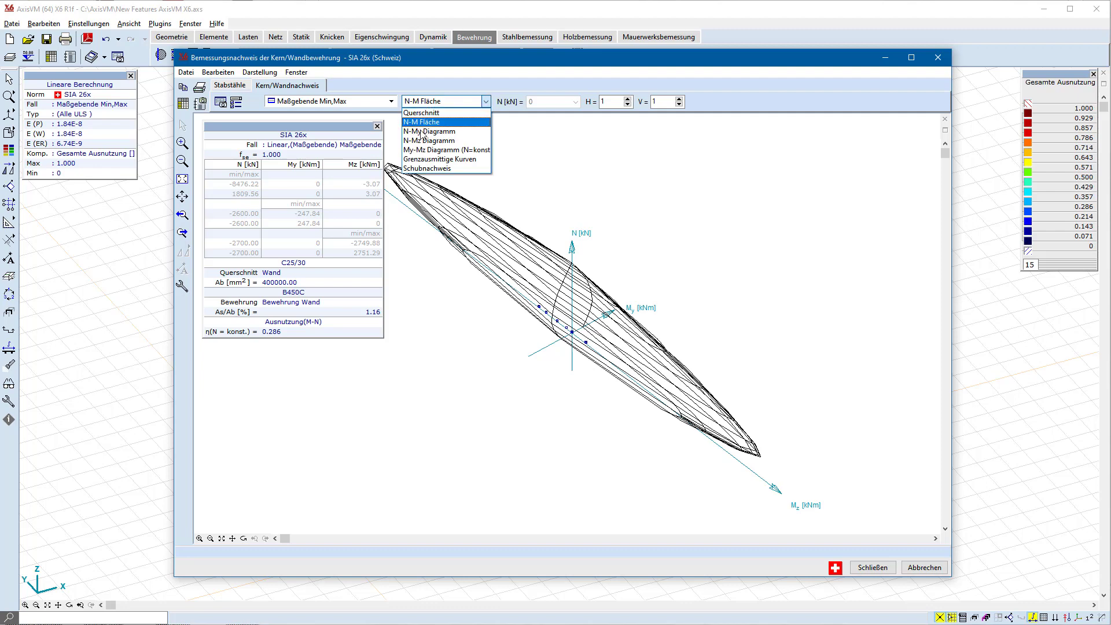
click(426, 168)
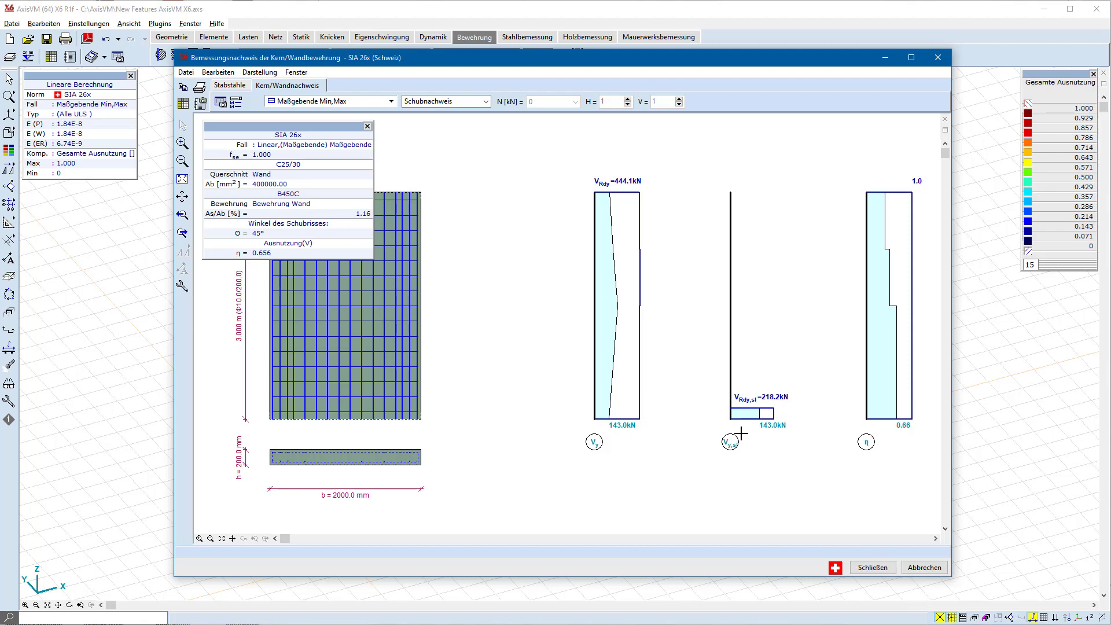
click(870, 568)
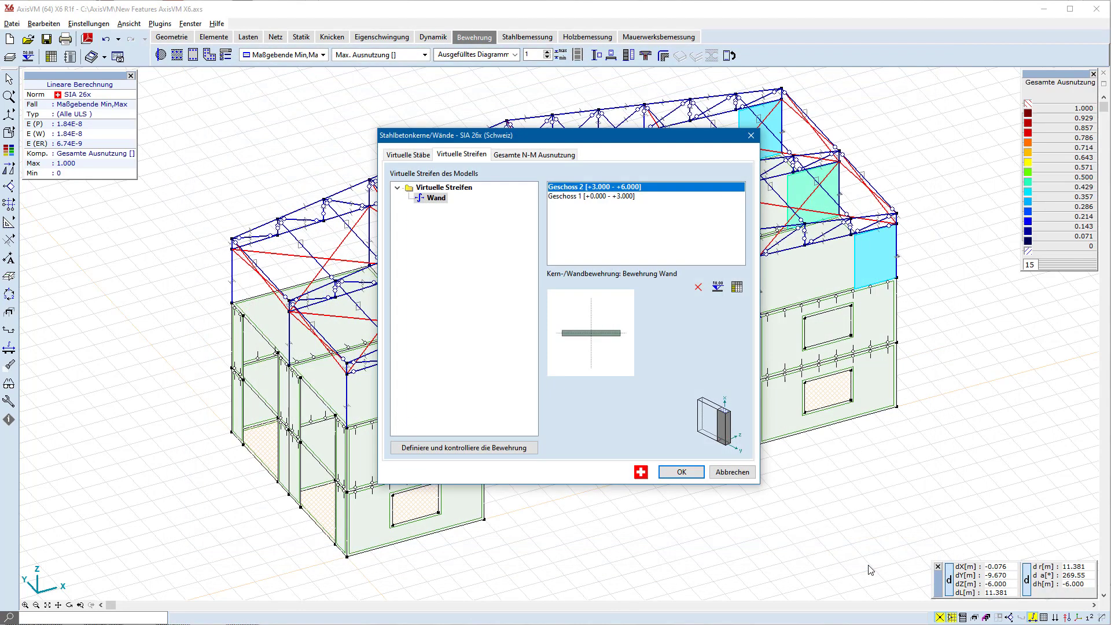
click(682, 470)
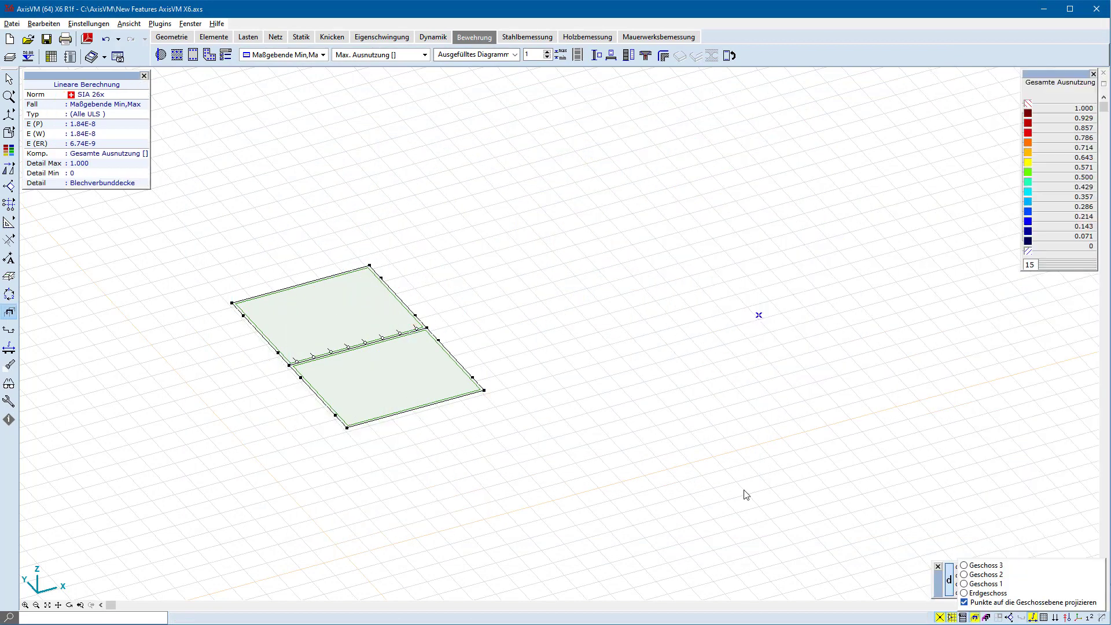
Switch the isolated Blechverbunddecke slab to solid rendered display.
click(7, 133)
click(65, 134)
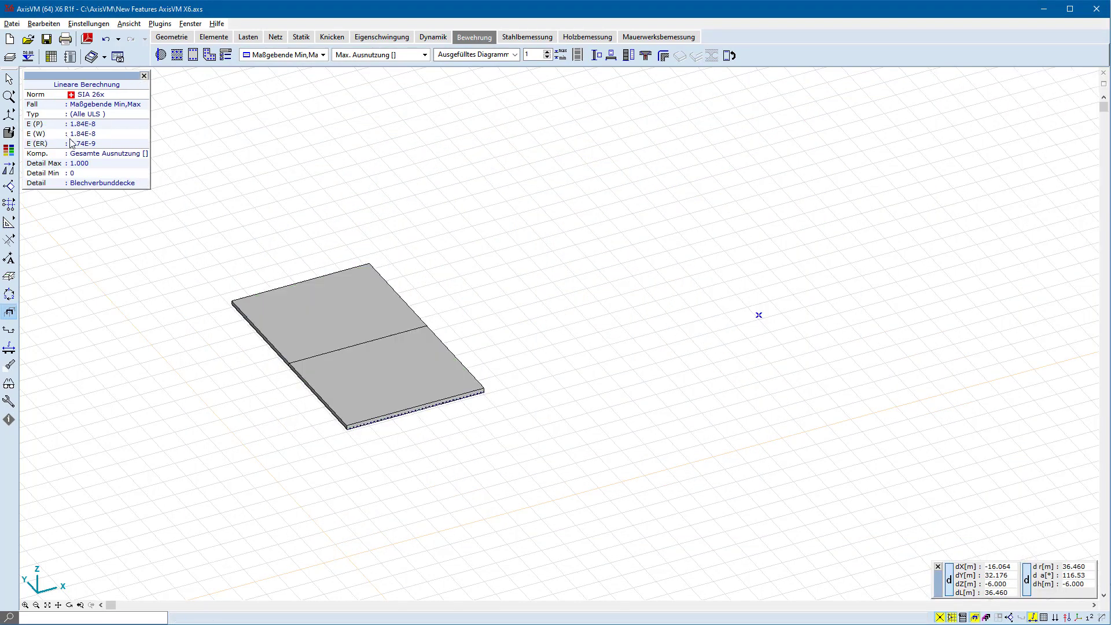
Assign reinforcement parameters to both composite slab panels with the trapezoidal sheet included in the calculation, and display axu as Isoflächen 2D.
scroll(355, 424, up, 8)
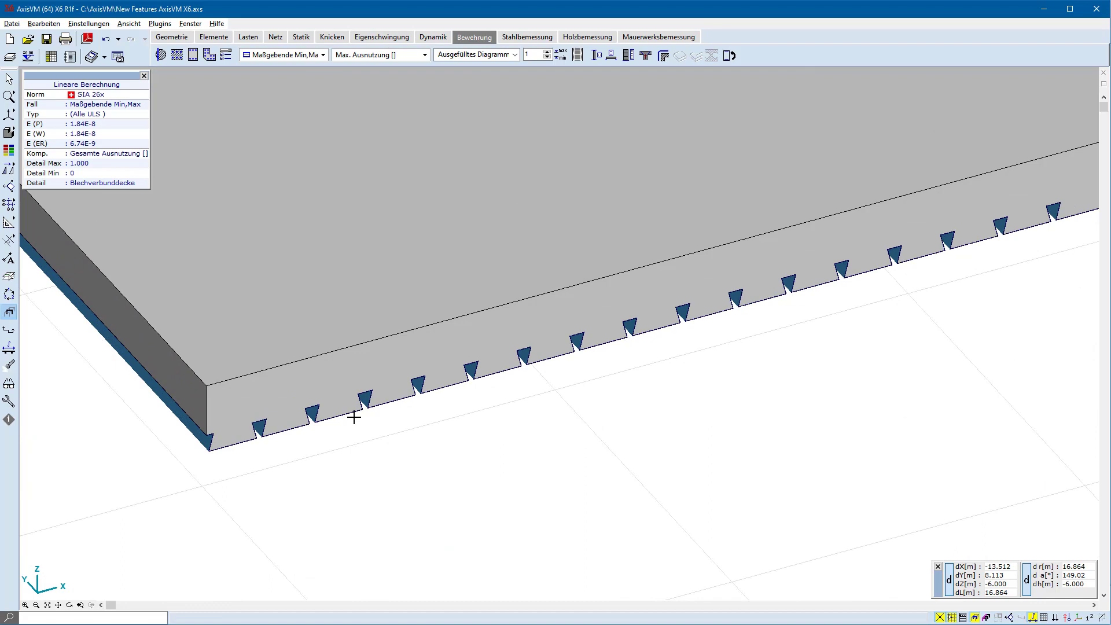
scroll(354, 417, down, 8)
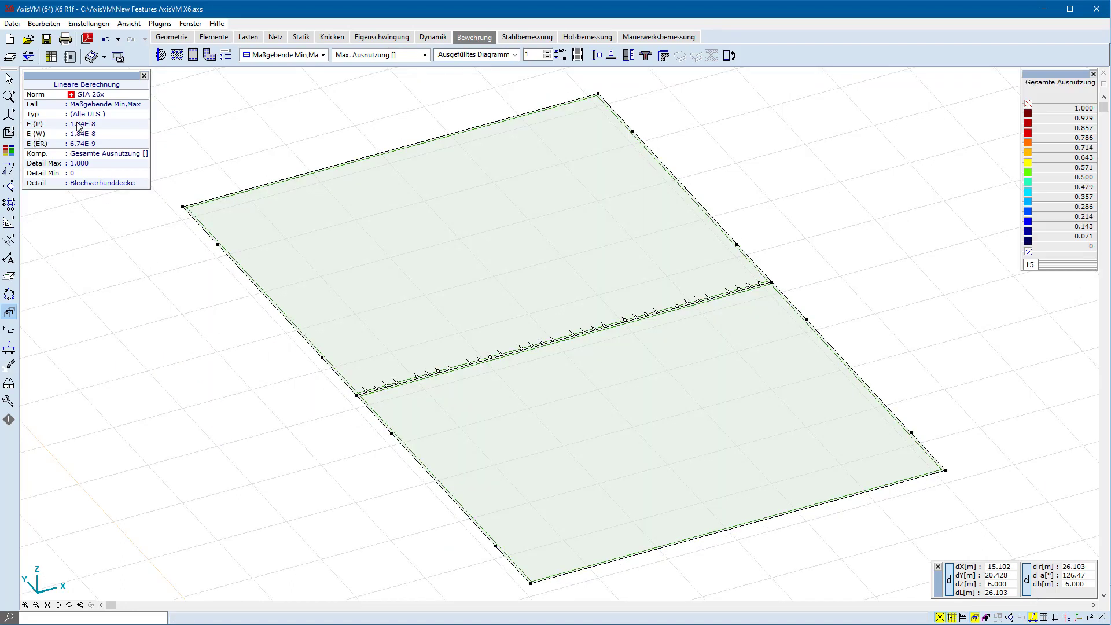
click(161, 55)
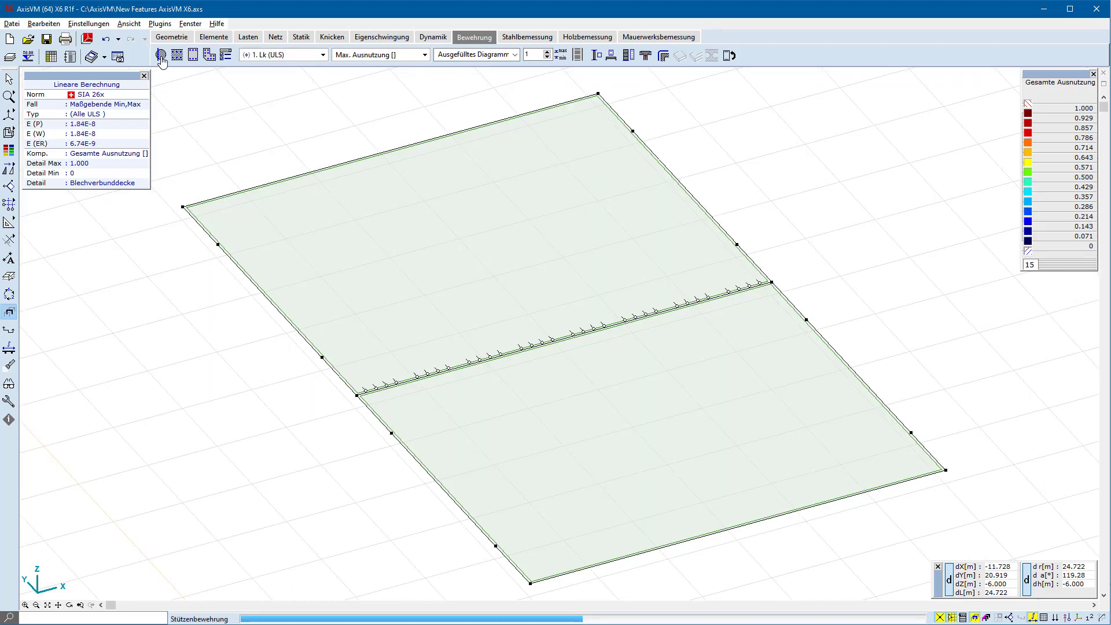
click(444, 372)
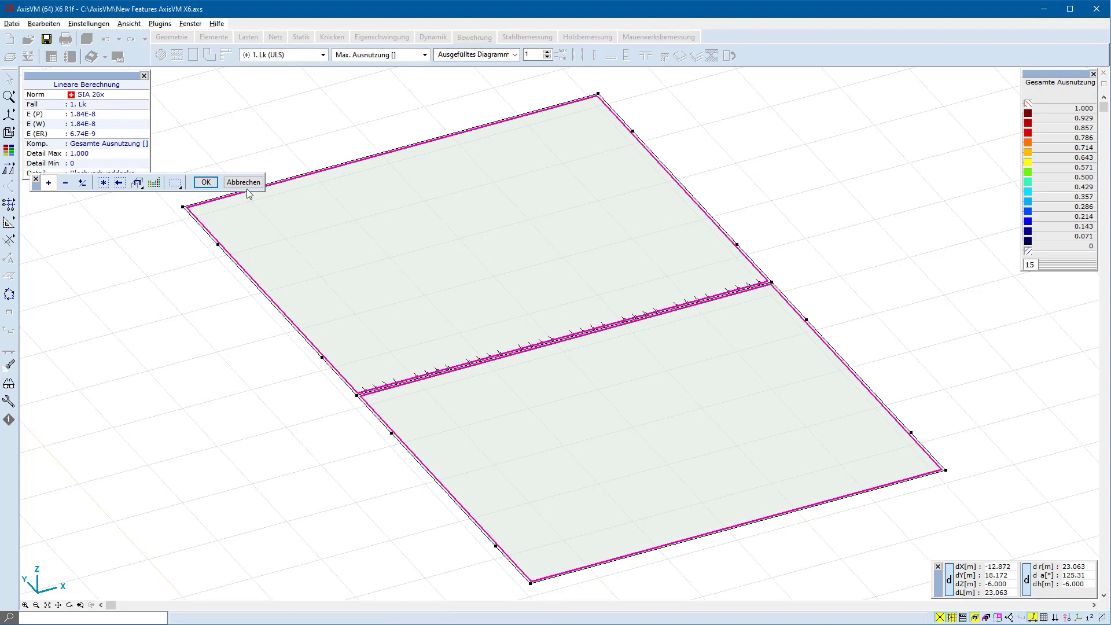
click(205, 183)
click(827, 111)
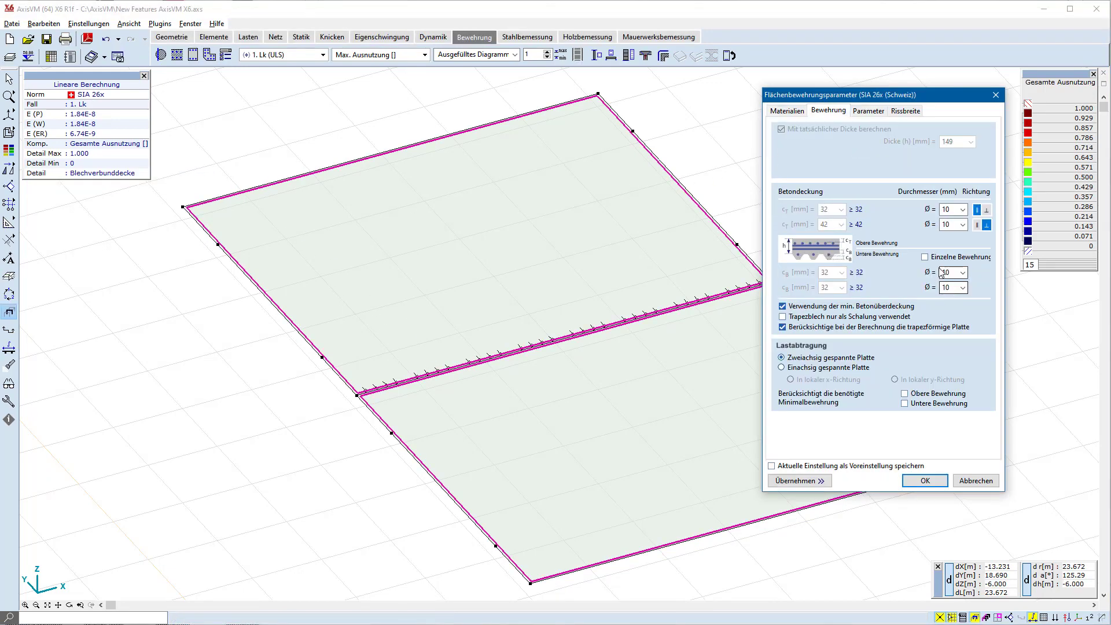
click(924, 257)
click(925, 257)
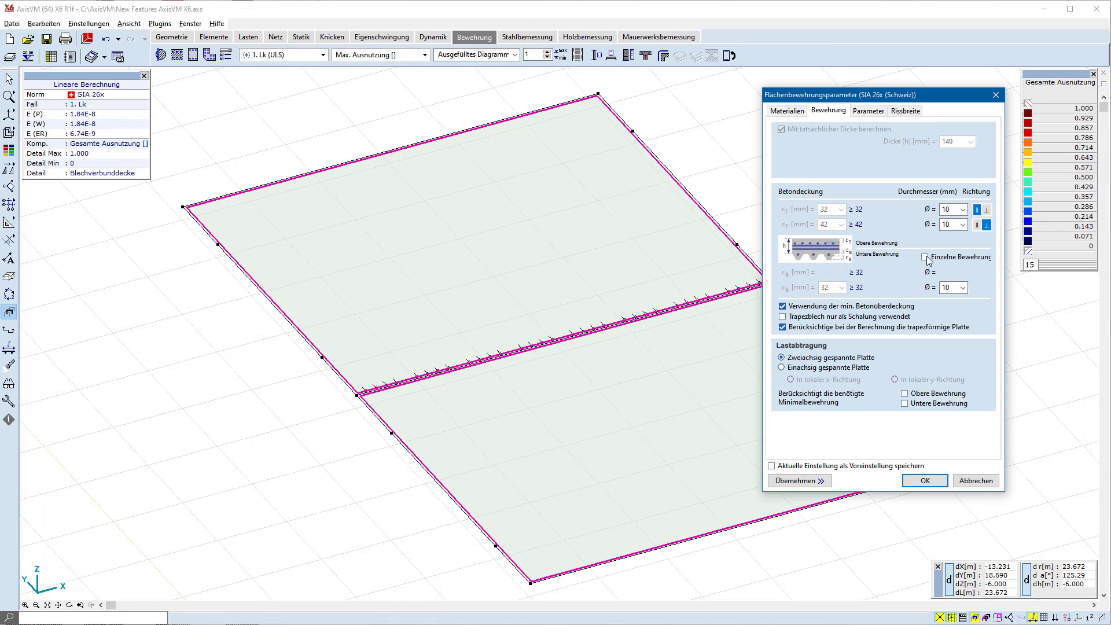
click(924, 481)
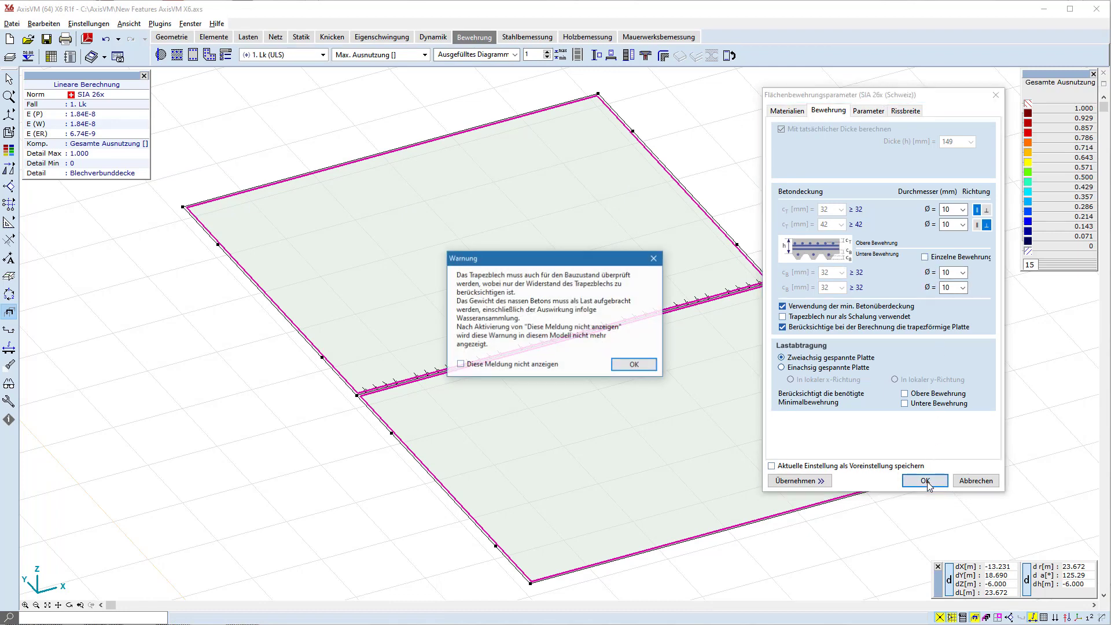
click(634, 365)
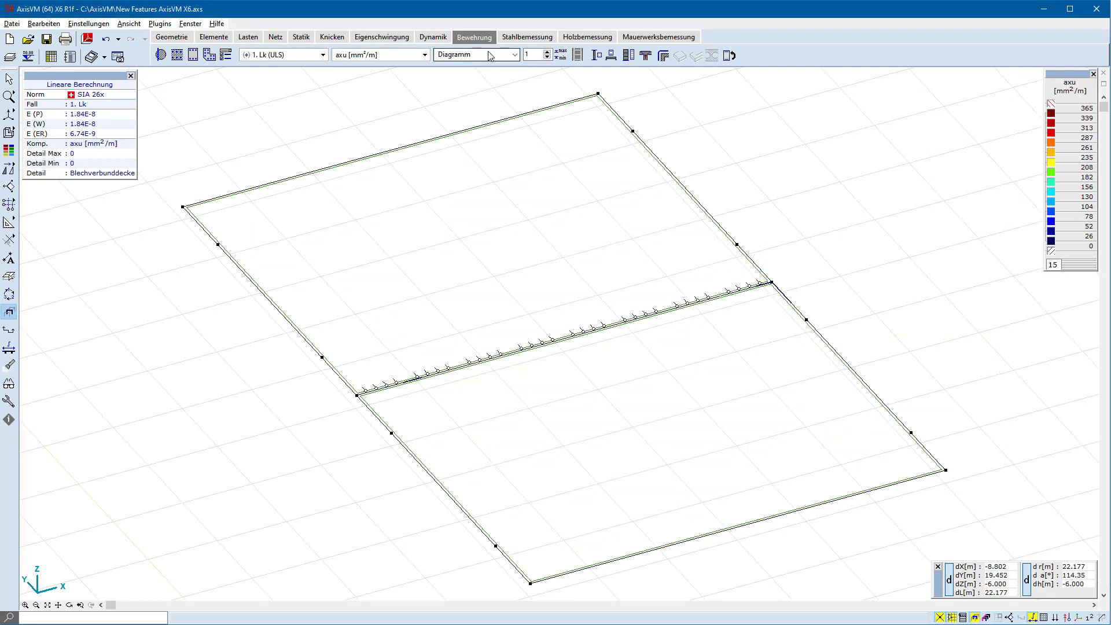
click(488, 56)
click(489, 107)
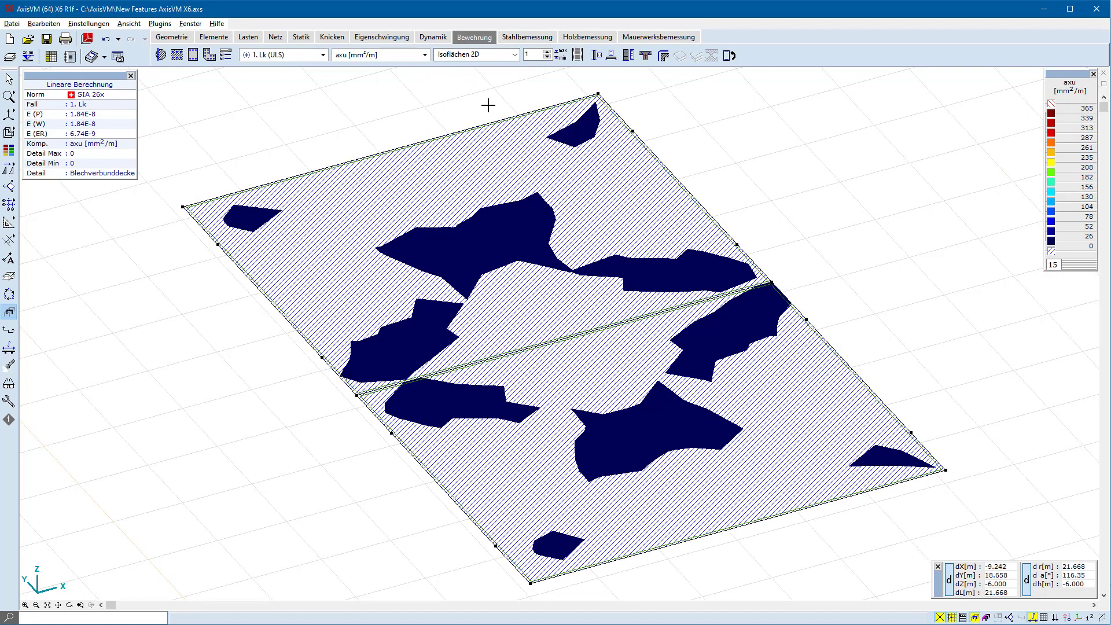
Reassign the reinforcement parameters of both slab panels with the option Trapezblech nur als Schalung verwendet.
click(160, 56)
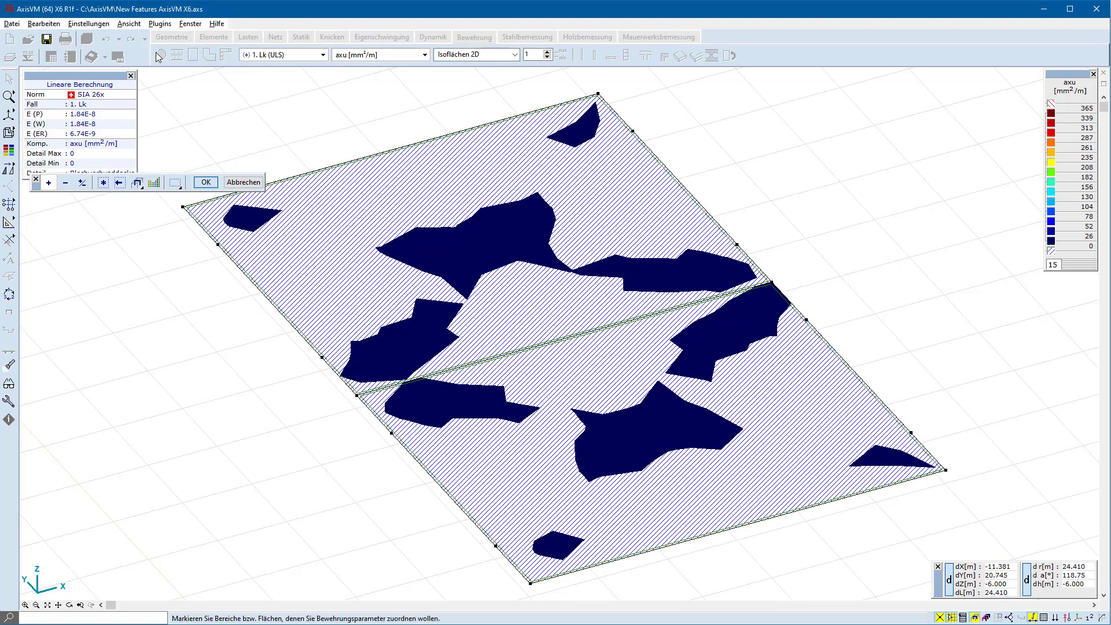
click(525, 348)
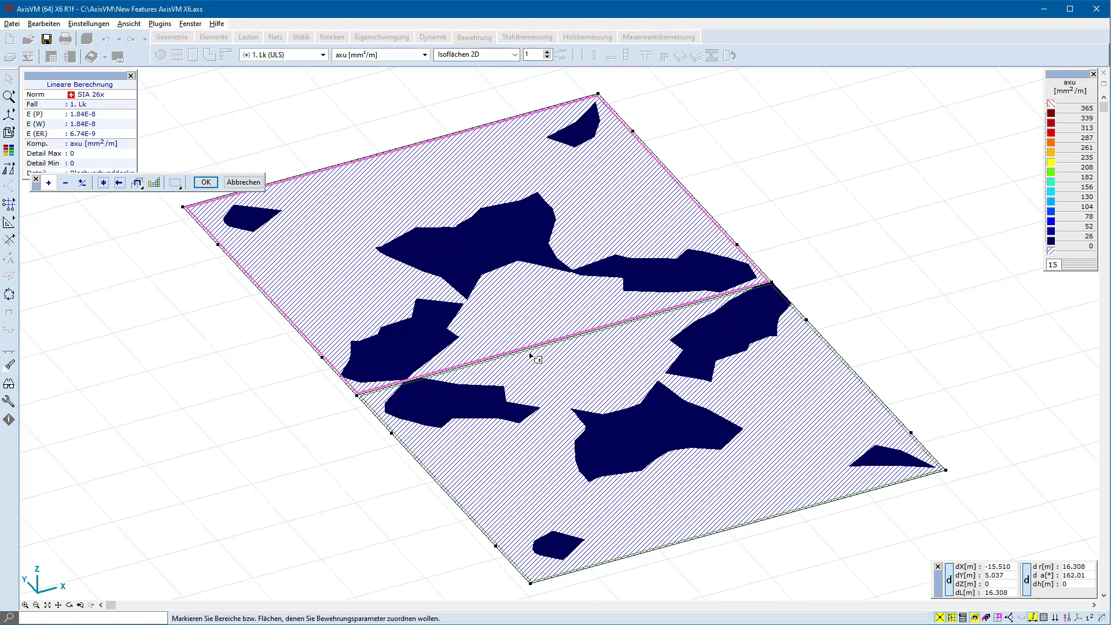
click(538, 359)
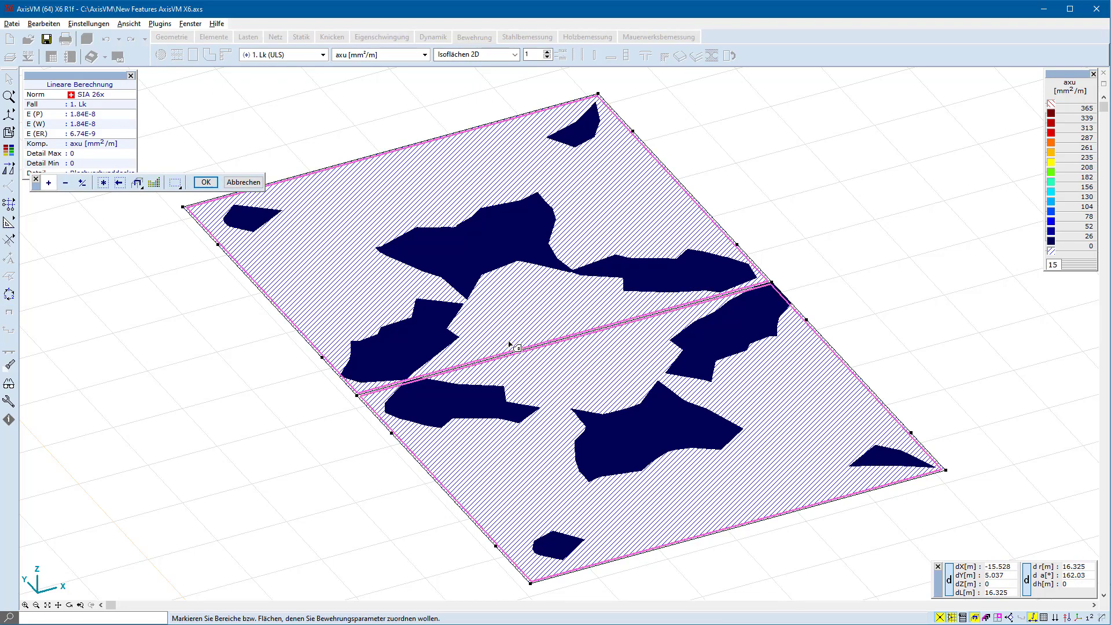
click(206, 182)
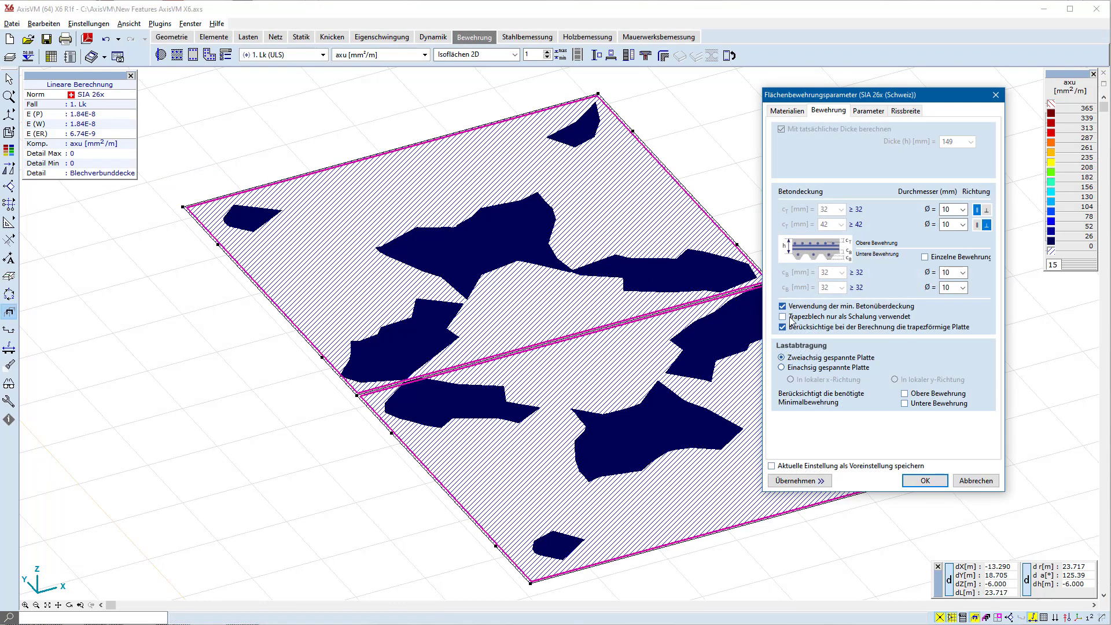
click(782, 317)
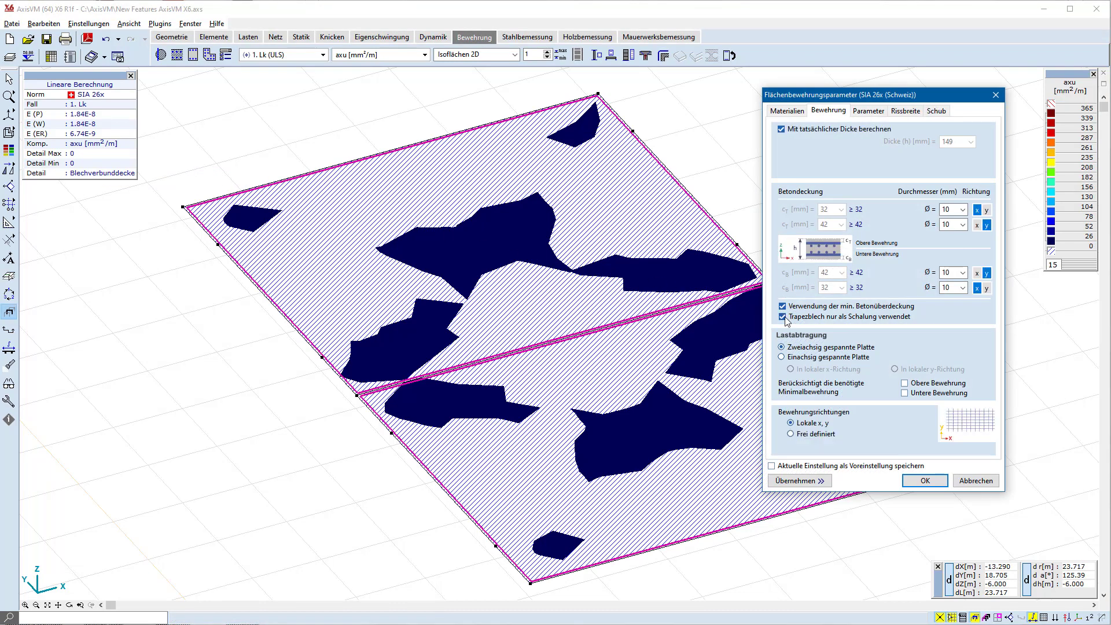
click(926, 486)
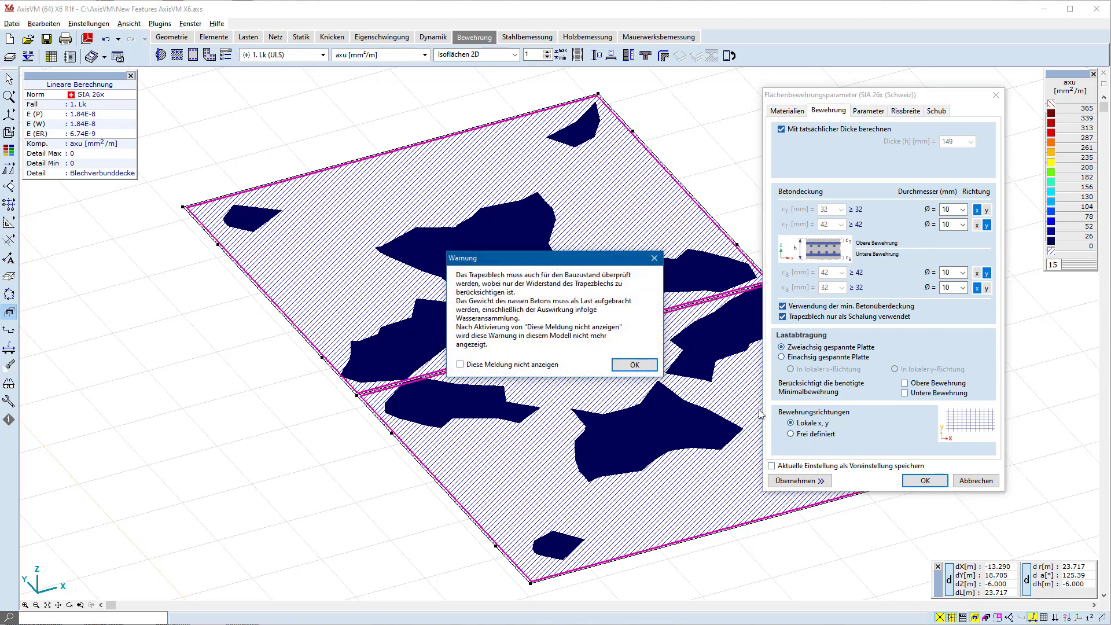
click(647, 366)
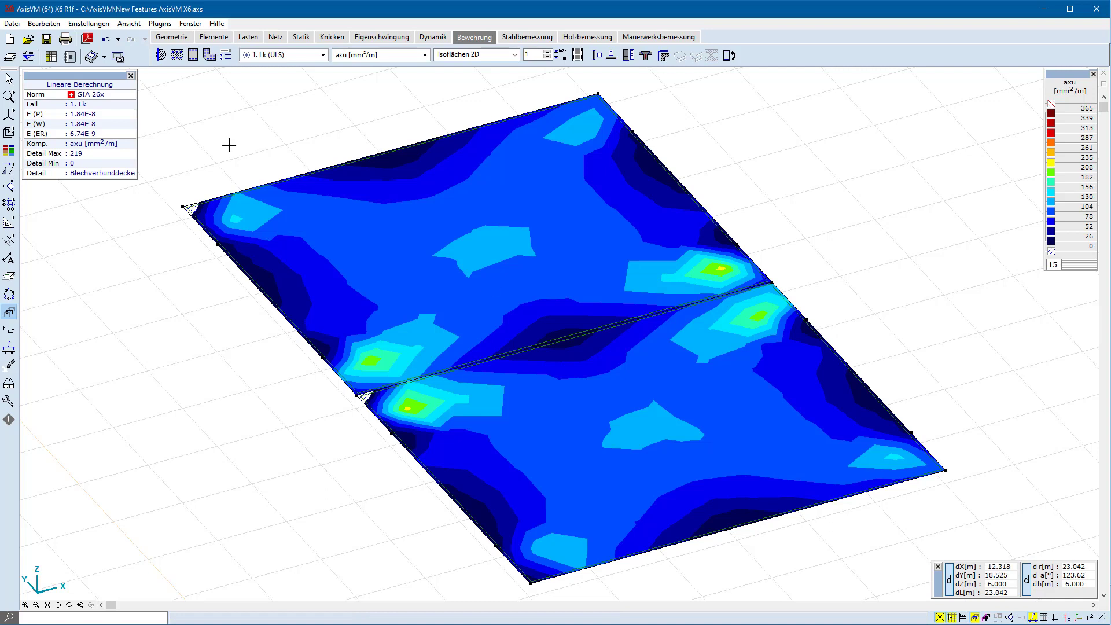
Review the result table Erforderliche Bewehrungsmenge in Bereichen for Maßgebende Min,Max through to the ρ and Σ columns, and close the tables.
click(51, 56)
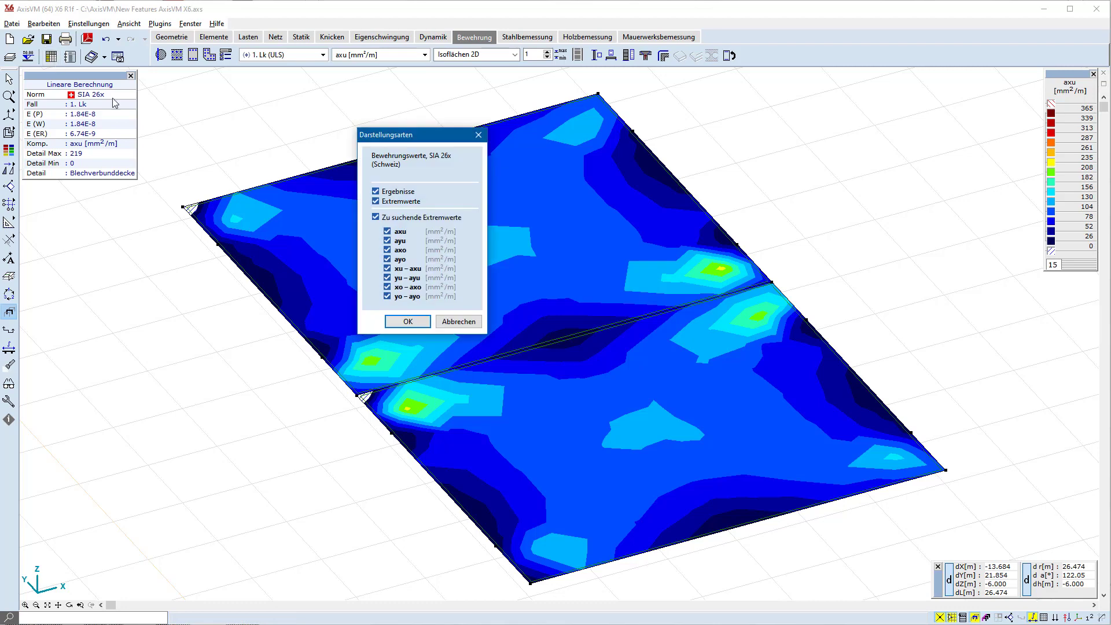
click(405, 321)
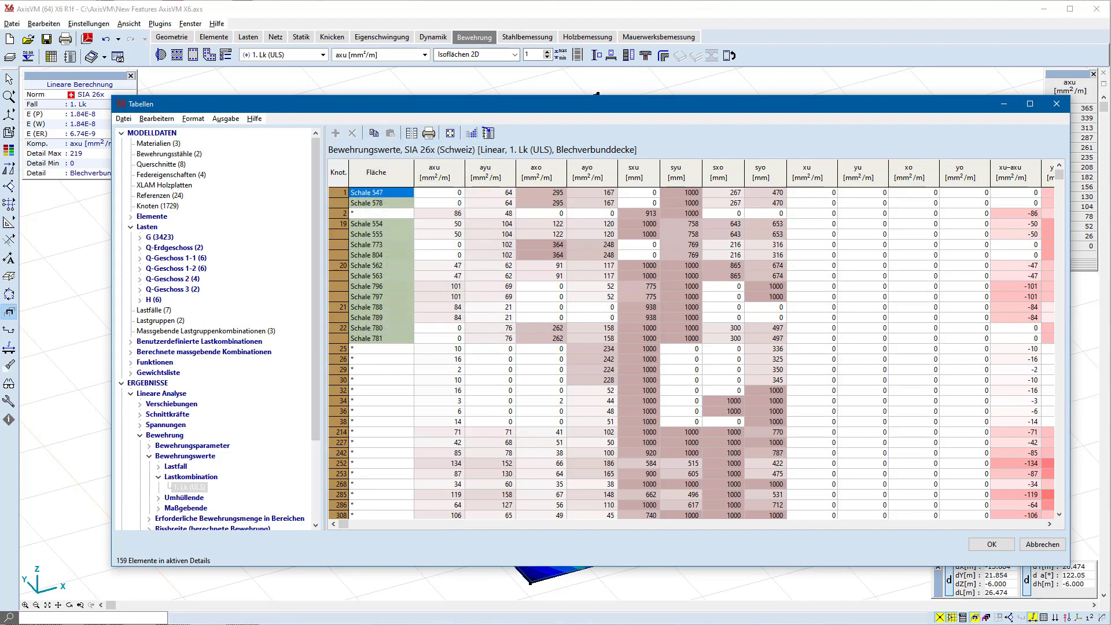
drag(320, 243, 351, 351)
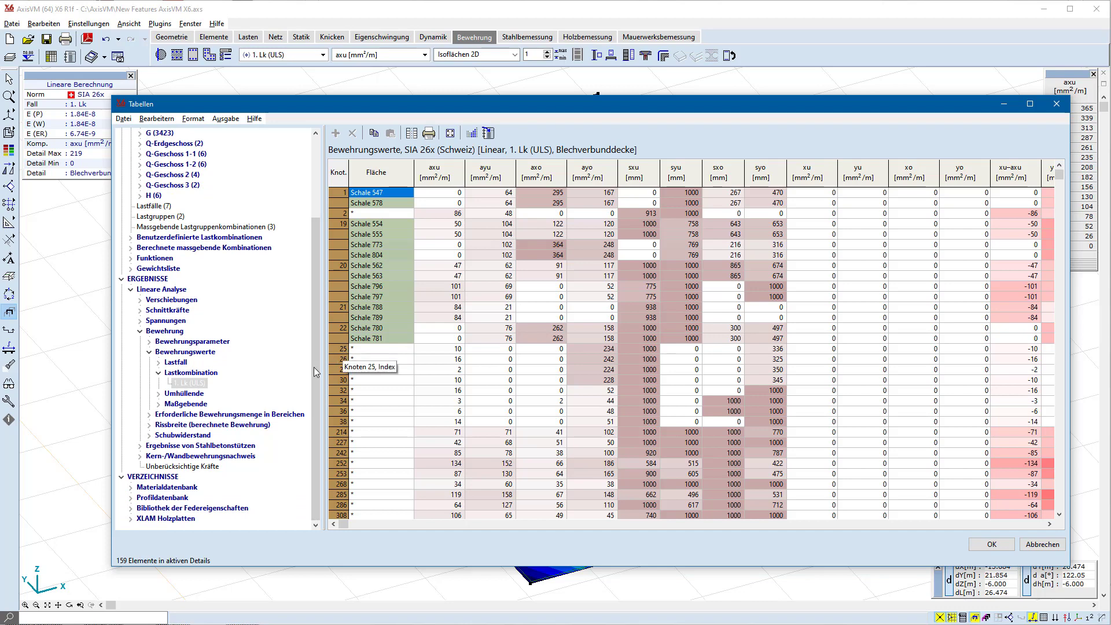
click(150, 414)
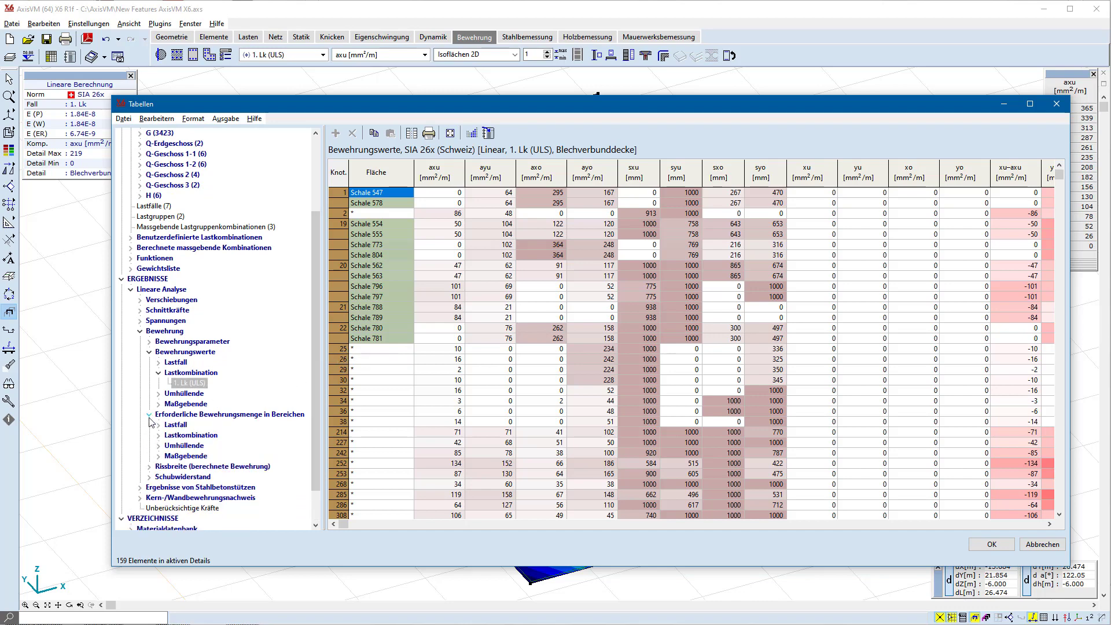
click(159, 456)
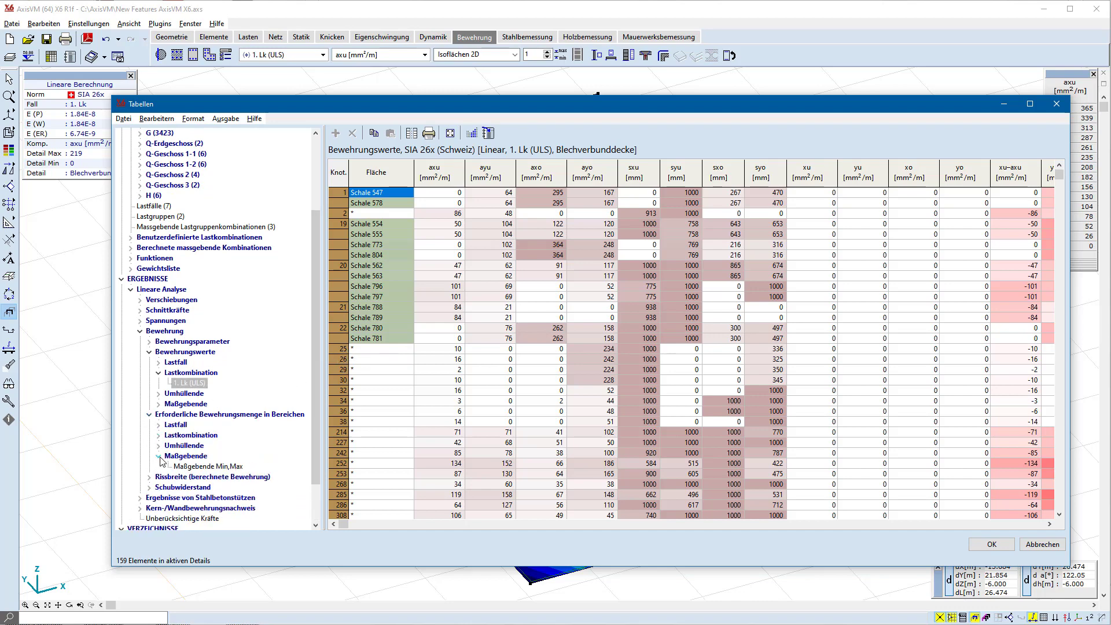
click(194, 466)
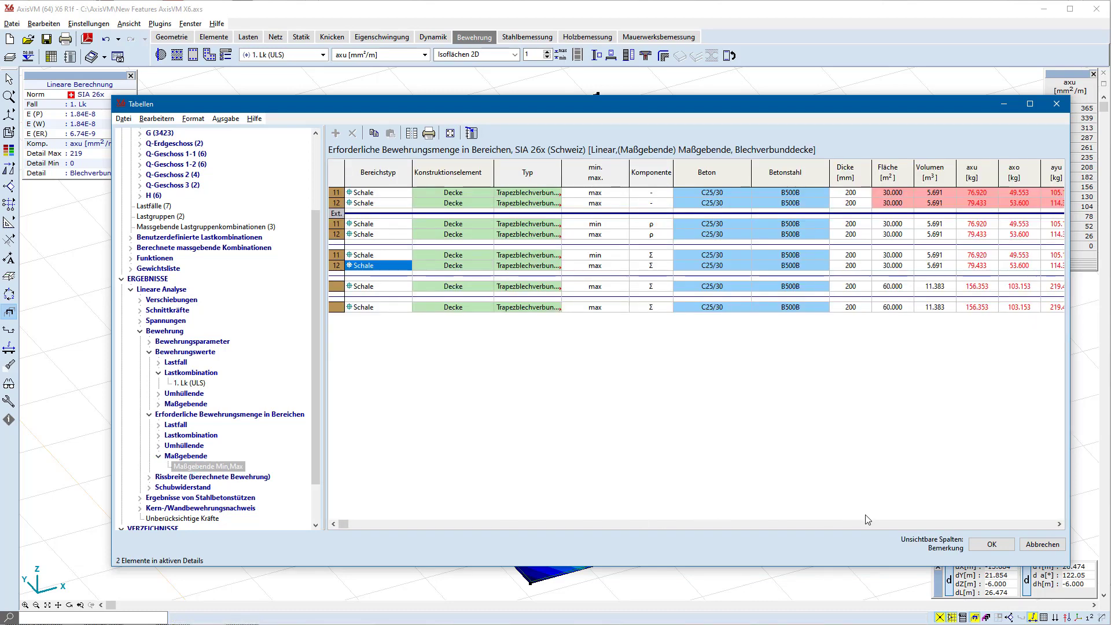
click(885, 523)
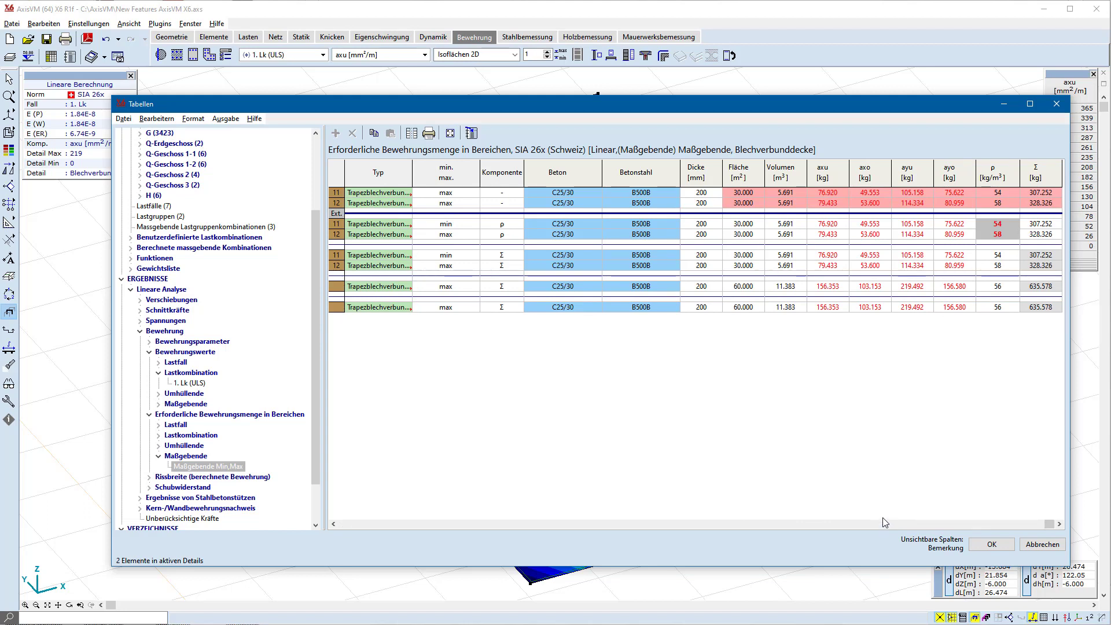
click(987, 543)
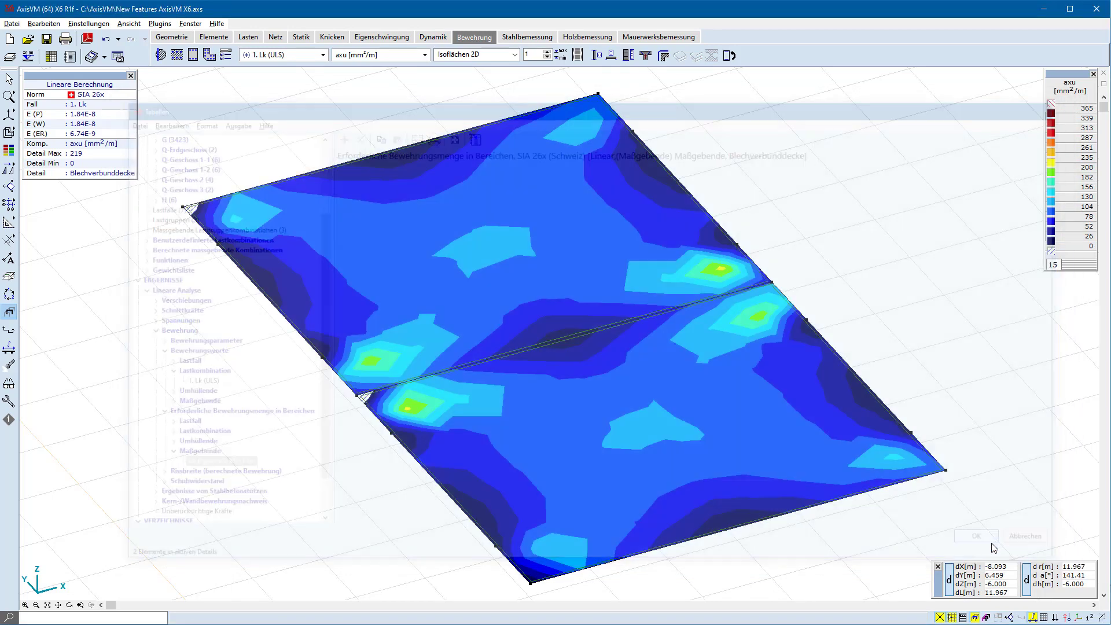
Show the whole hall in steel design and review the Bemessungsberechnung of the HE 240 A column down to the table Seitliche Auflager.
click(522, 37)
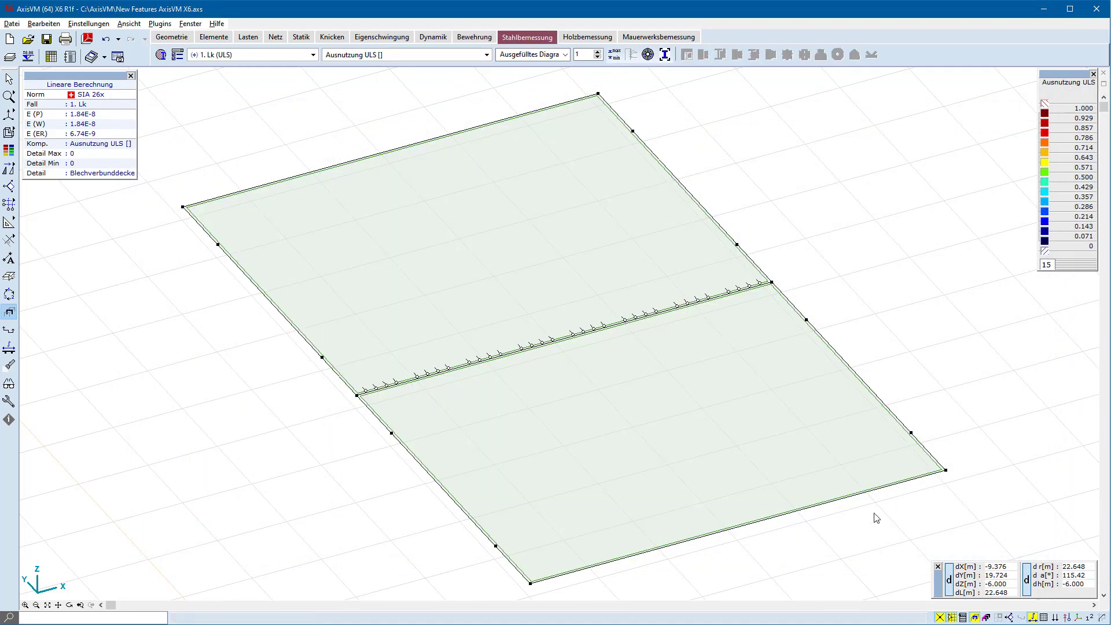
click(974, 616)
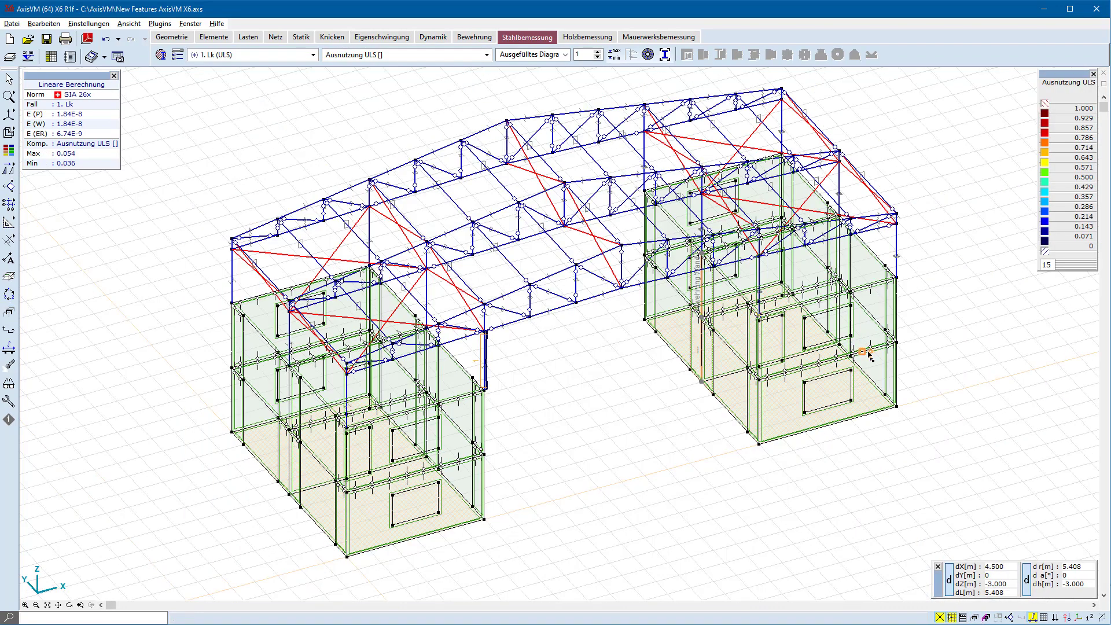
click(486, 368)
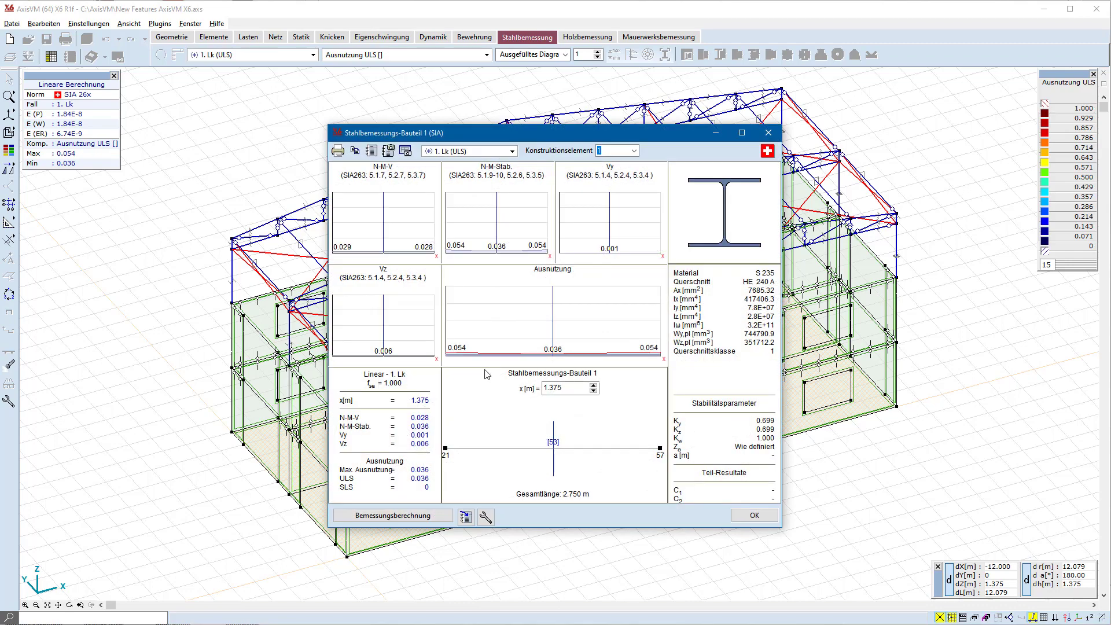
click(430, 516)
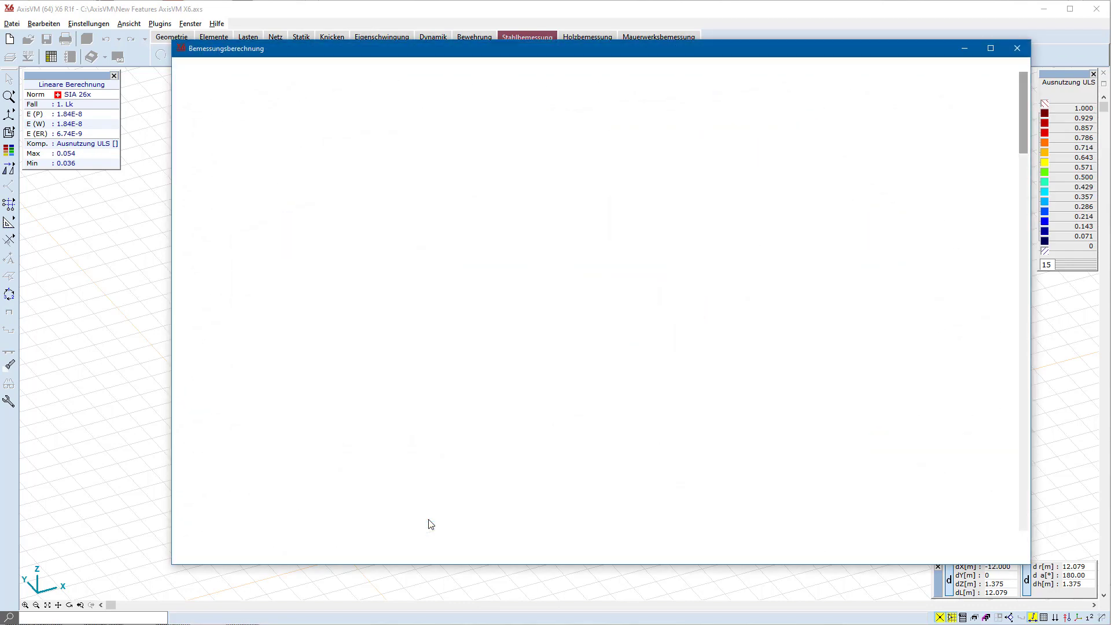
drag(1027, 128, 1025, 526)
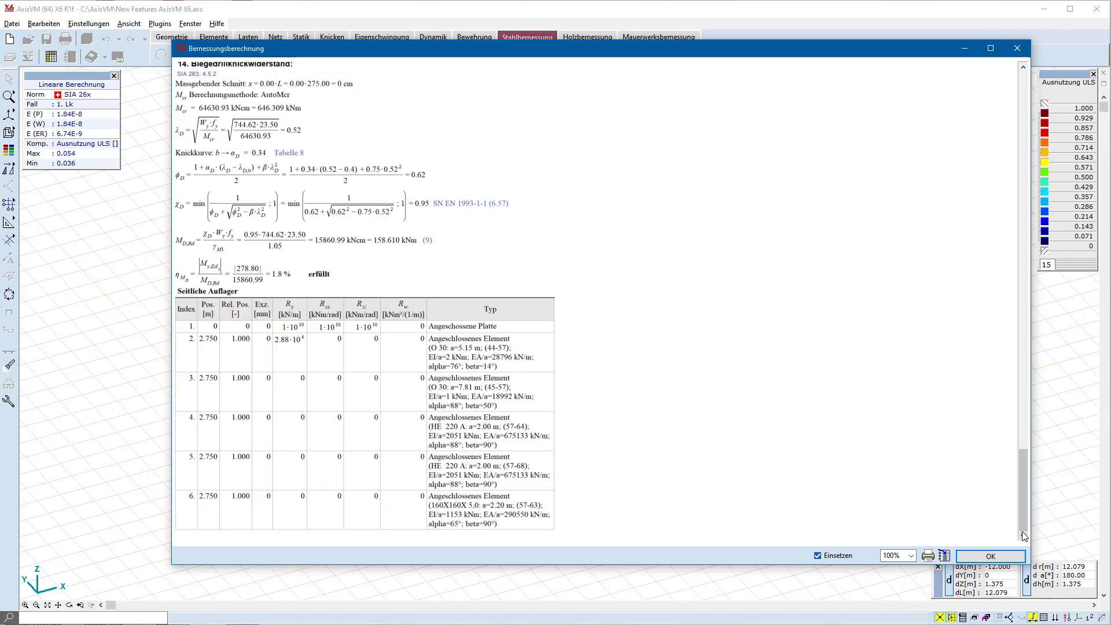
click(981, 558)
click(755, 515)
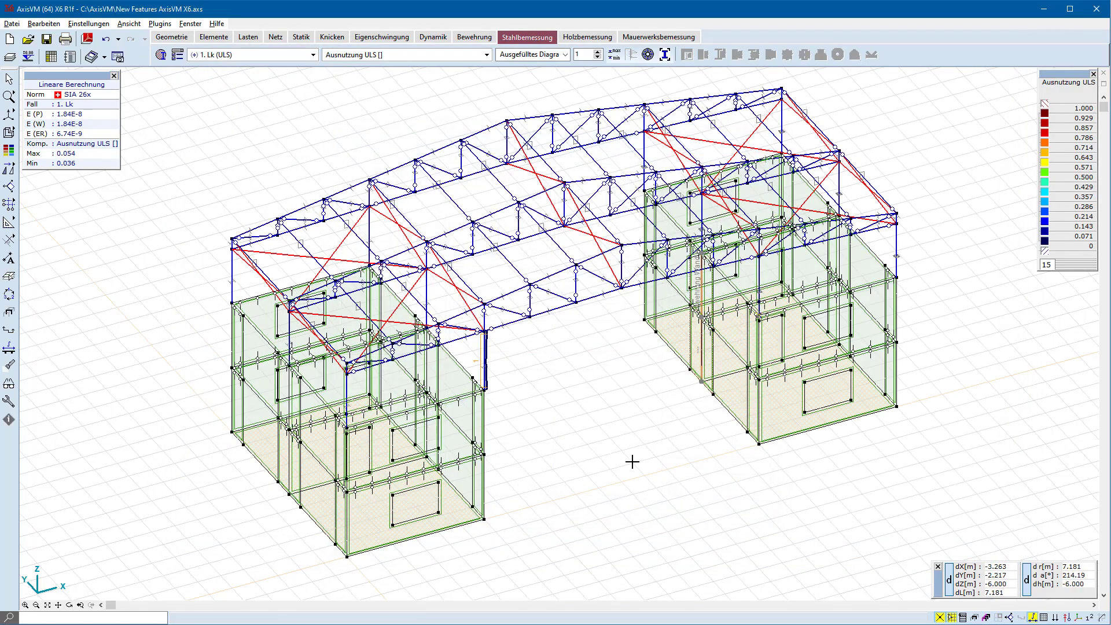
Switch the dome in IMP.axs from rendered to wireframe display and run the buckling analysis for 1.Lk (ULS) with 20 mode shapes.
mouse_move(9, 132)
click(65, 133)
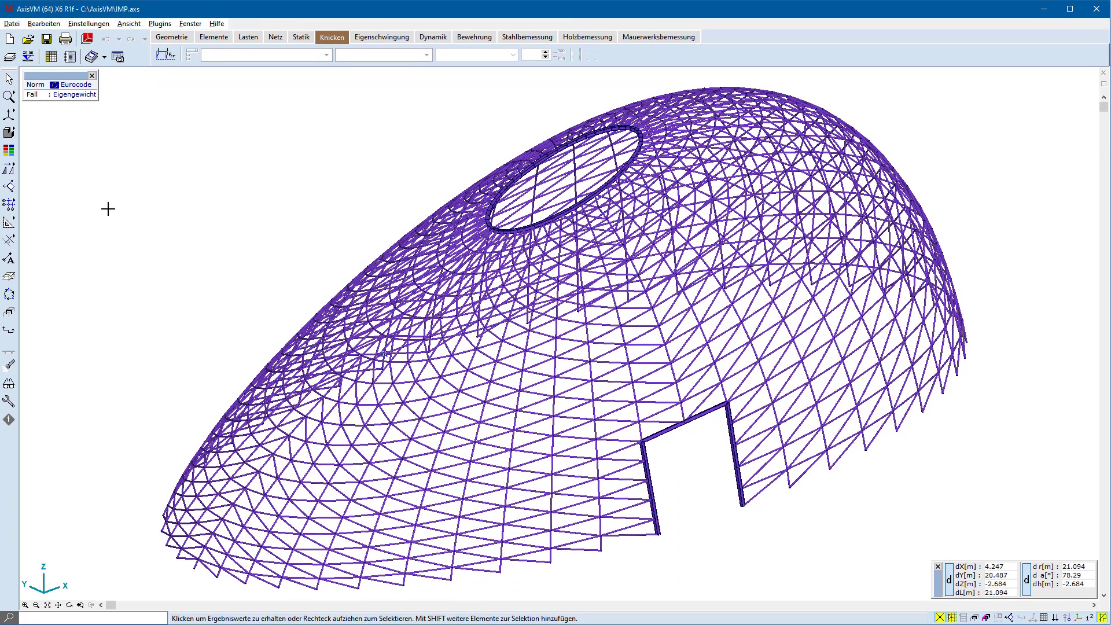
click(28, 132)
click(165, 56)
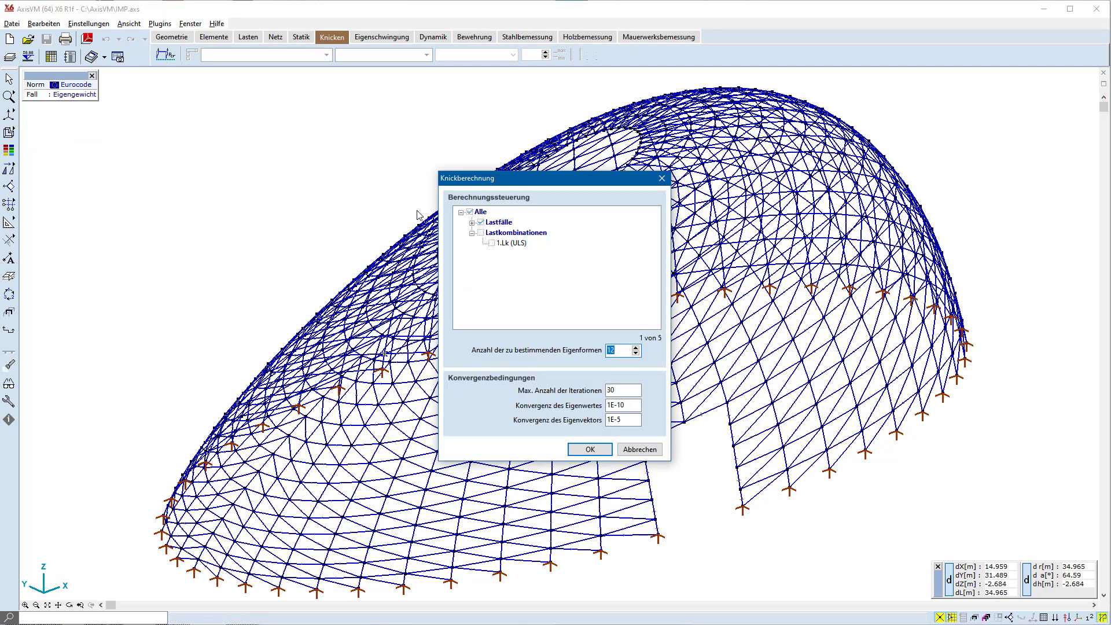
click(480, 223)
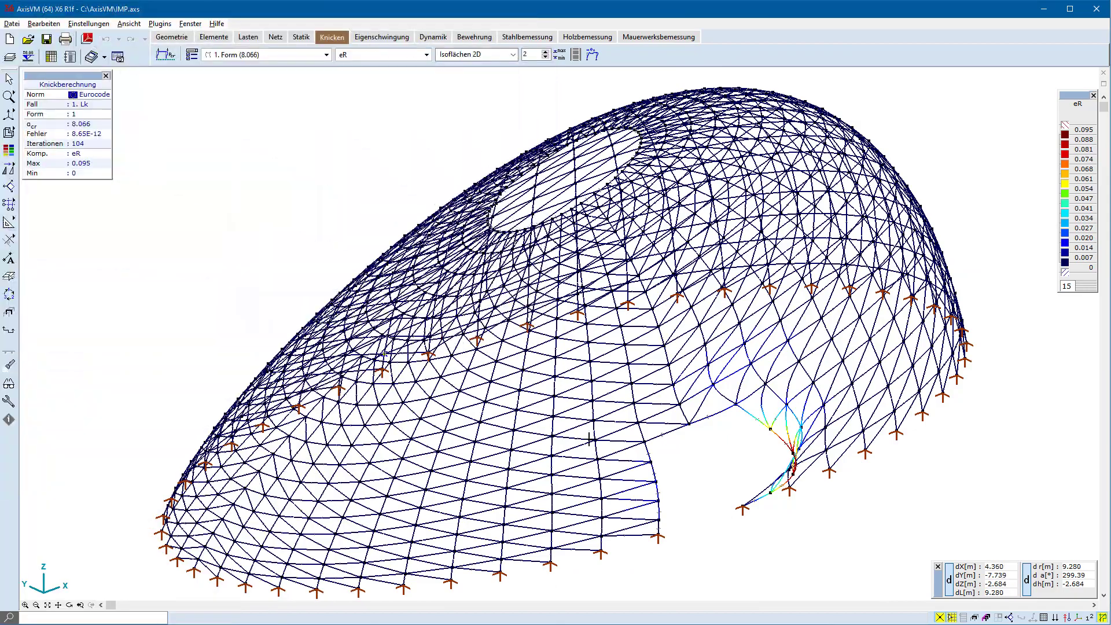
Display the sixth buckling shape of 1.Lk and examine its deformed area from the opposite side of the dome.
click(291, 56)
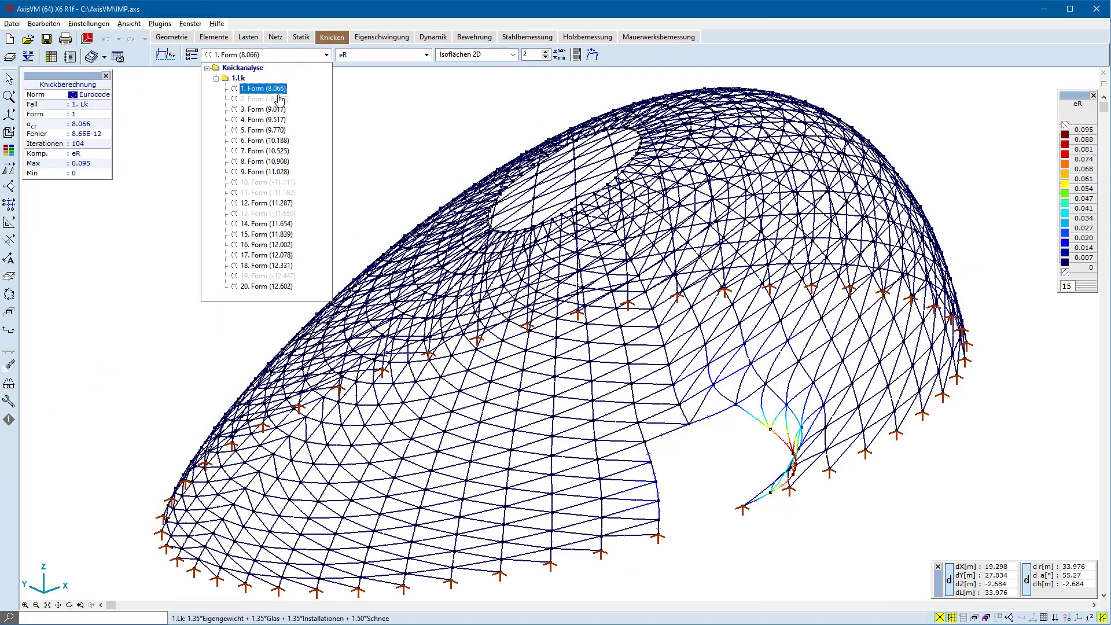
click(266, 140)
alt+middle_drag(191, 283, 844, 283)
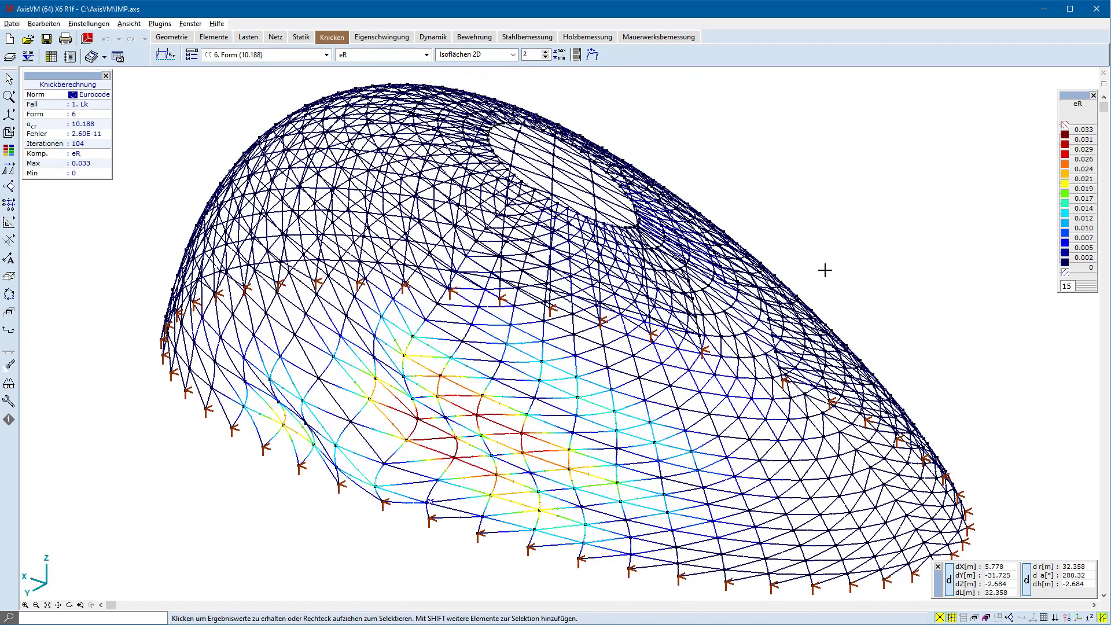
Display the eighth buckling shape of 1.Lk and examine its deformed area from the opposite side of the dome.
click(286, 57)
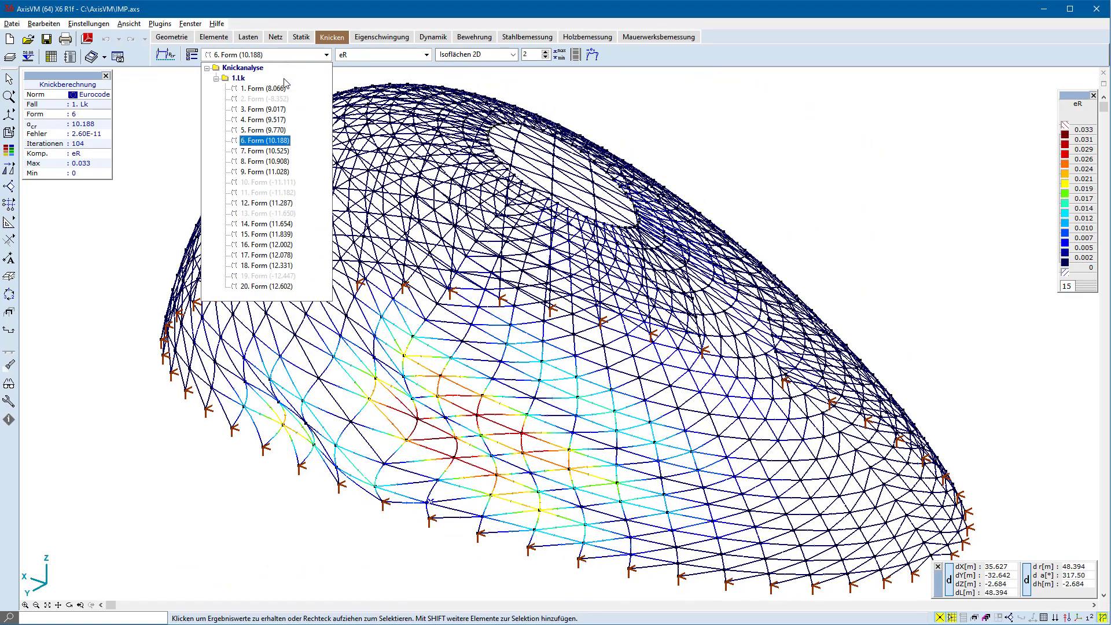
click(265, 161)
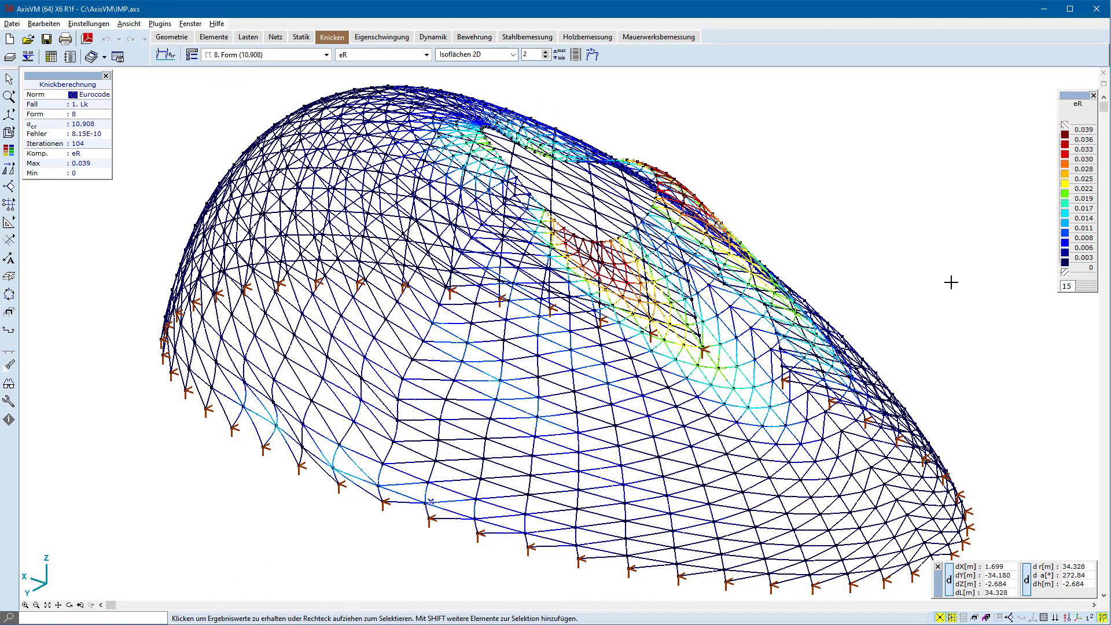
alt+middle_drag(930, 292, 186, 287)
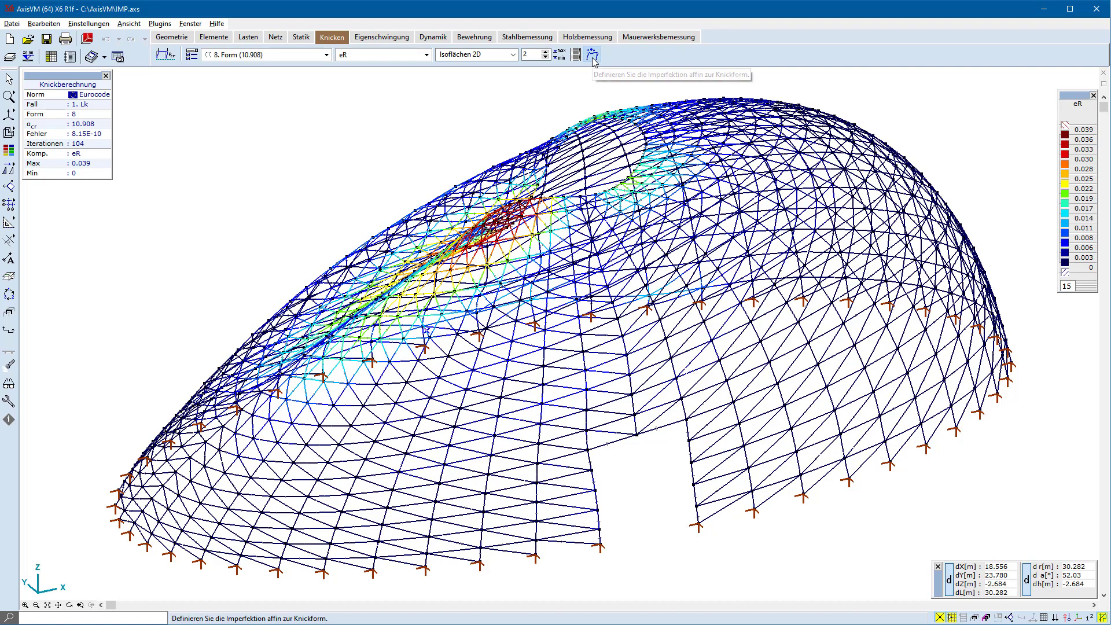
Define an imperfection form IMP1 affine to the buckling shapes and add Form 1 and Form 6 of 1.Lk to it.
click(592, 56)
click(511, 166)
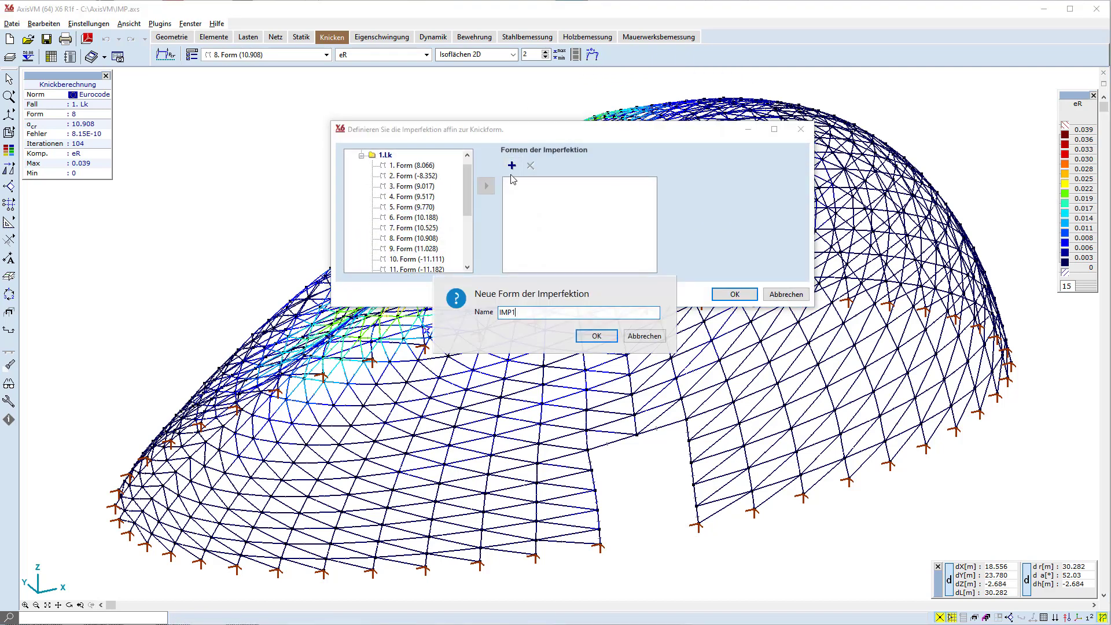
click(596, 336)
click(421, 166)
click(485, 186)
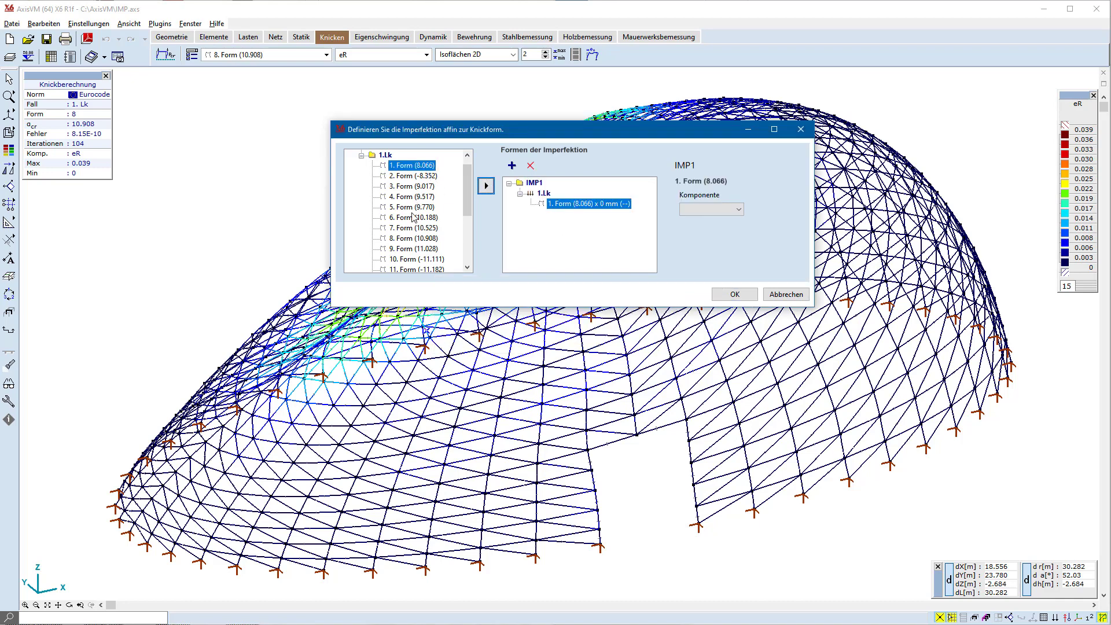
click(413, 217)
click(486, 186)
Scale the IMP1 shapes by component eR, with a maximum displacement of 40 mm for Form 1 and 20 mm for Form 6.
click(578, 204)
click(696, 208)
click(702, 272)
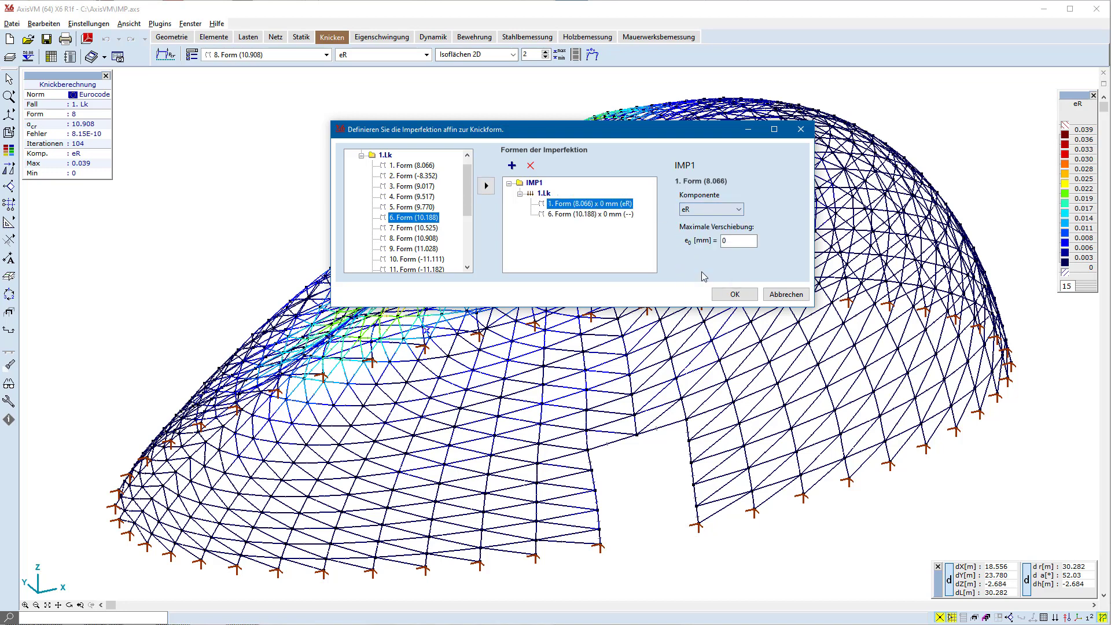
double_click(732, 241)
text(40)
click(594, 215)
click(696, 208)
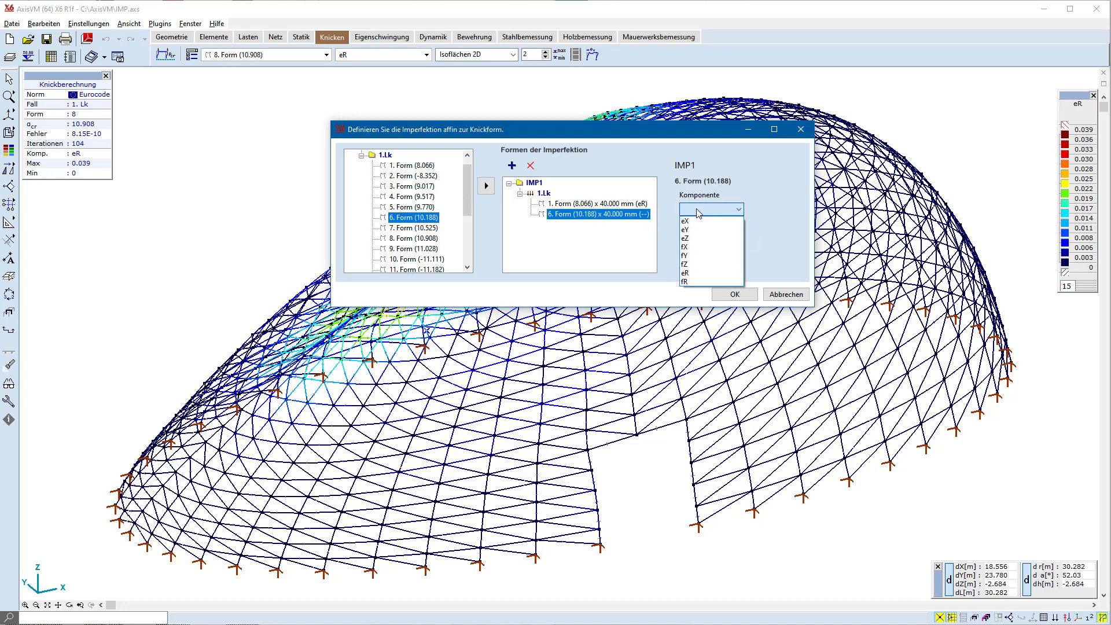
click(701, 274)
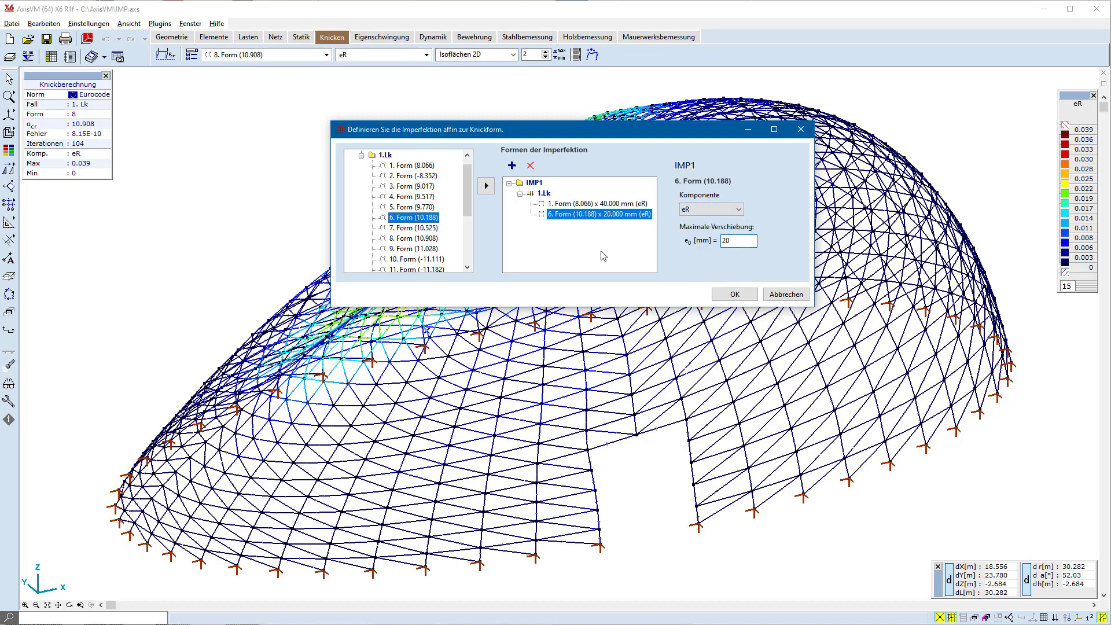
Create a second imperfection form IMP2 from Form 1 of 1.Lk with component eR and a maximum displacement of 40 mm.
click(511, 166)
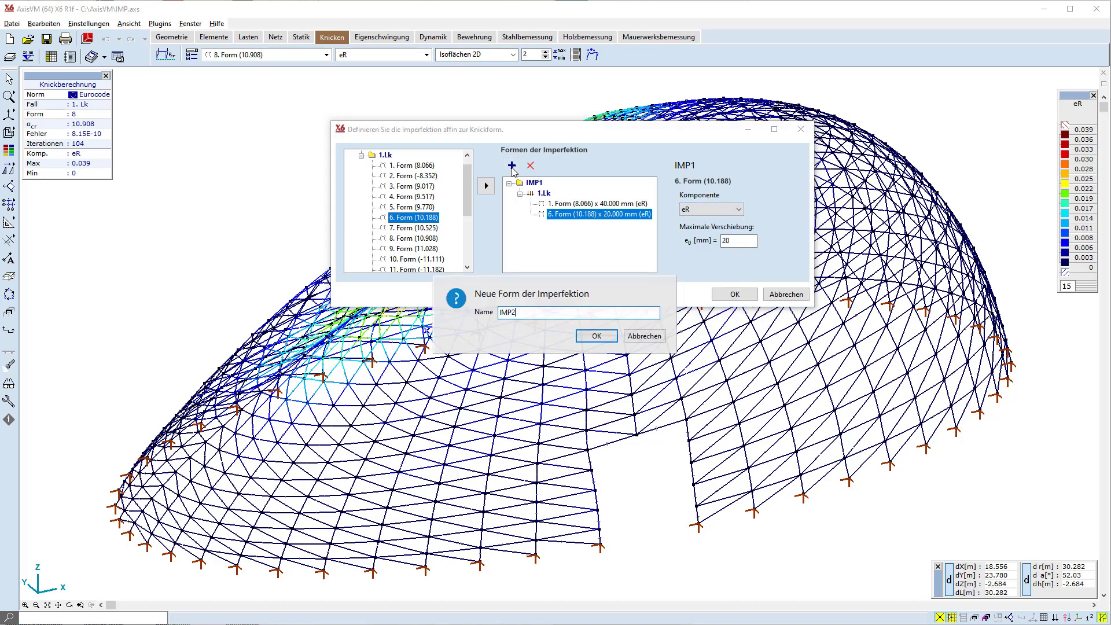
click(596, 336)
click(412, 165)
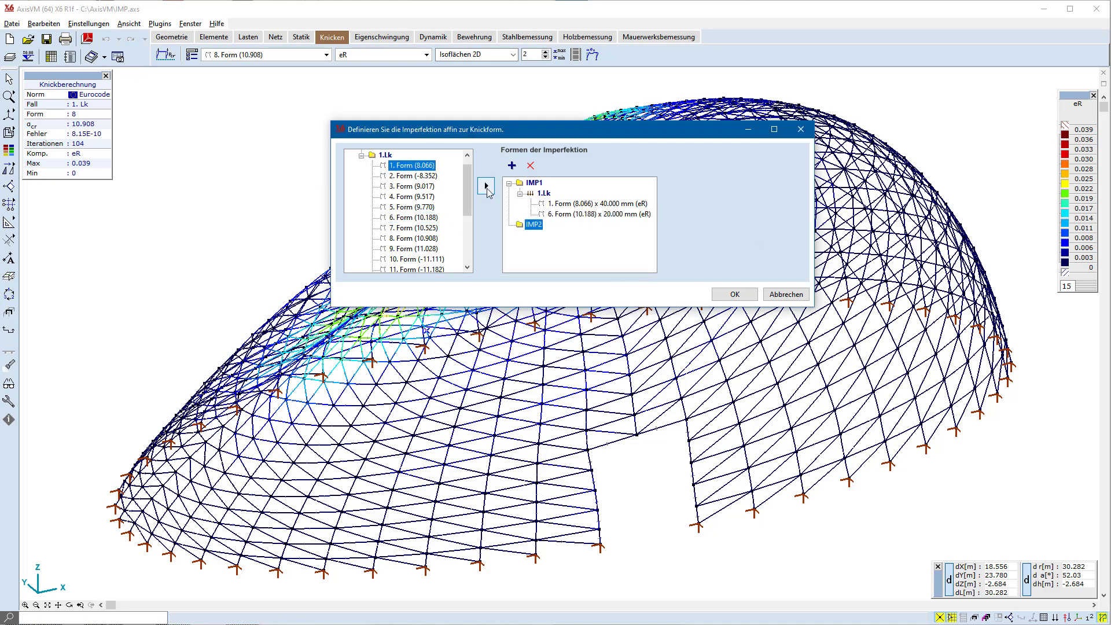
click(486, 186)
click(711, 209)
click(701, 274)
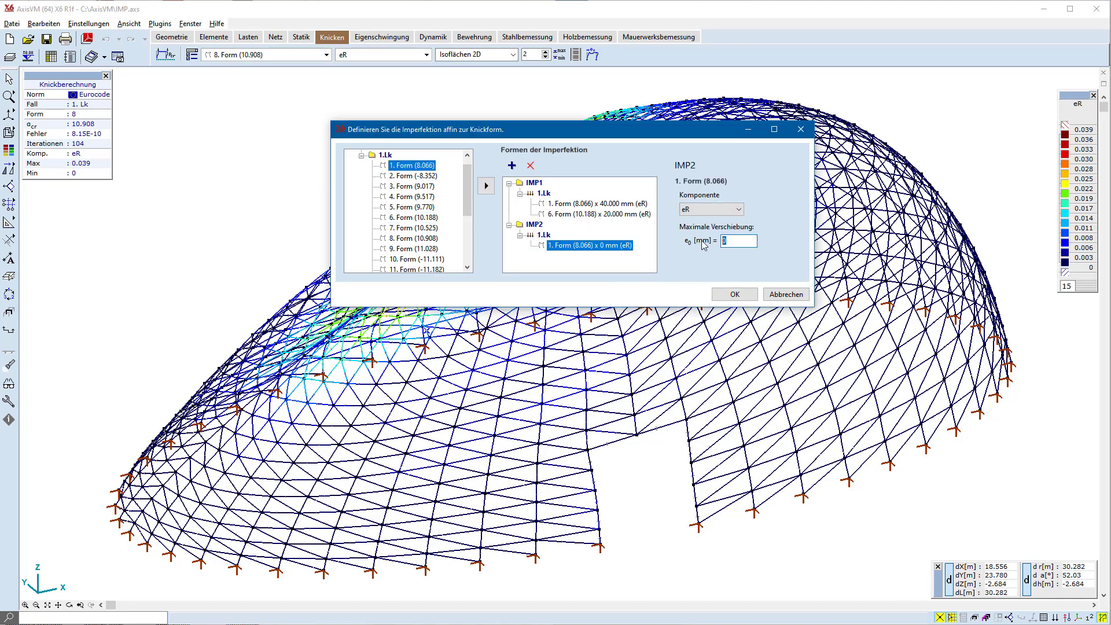
text(40)
Add Form 8 to IMP2 with component eR and a maximum displacement of 30 mm, then accept the imperfections and save the model.
click(412, 238)
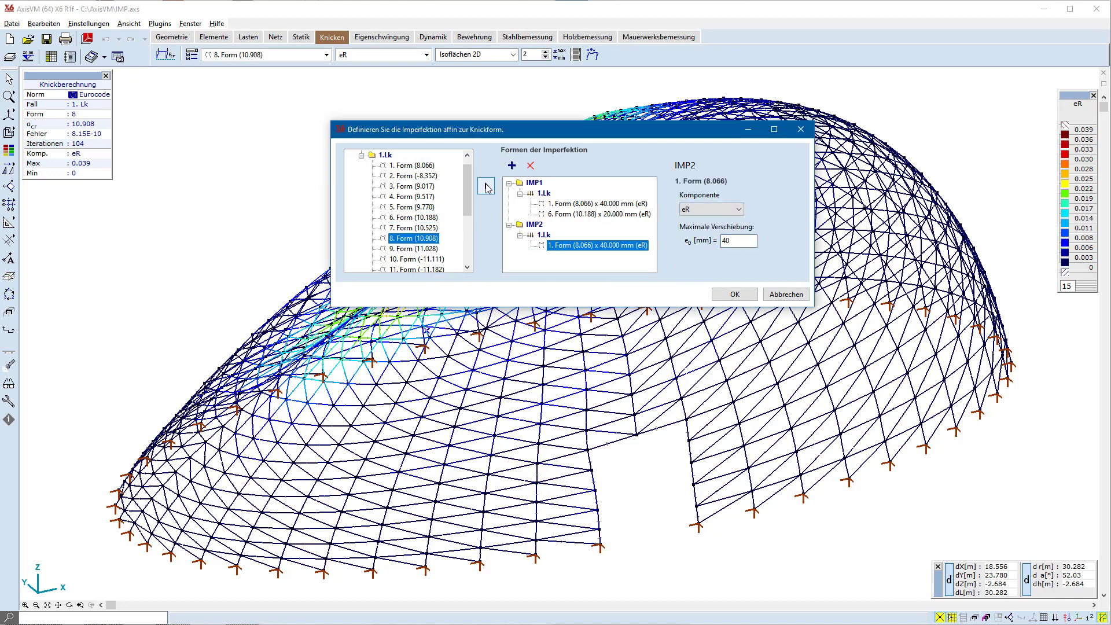
click(486, 186)
click(711, 209)
click(701, 275)
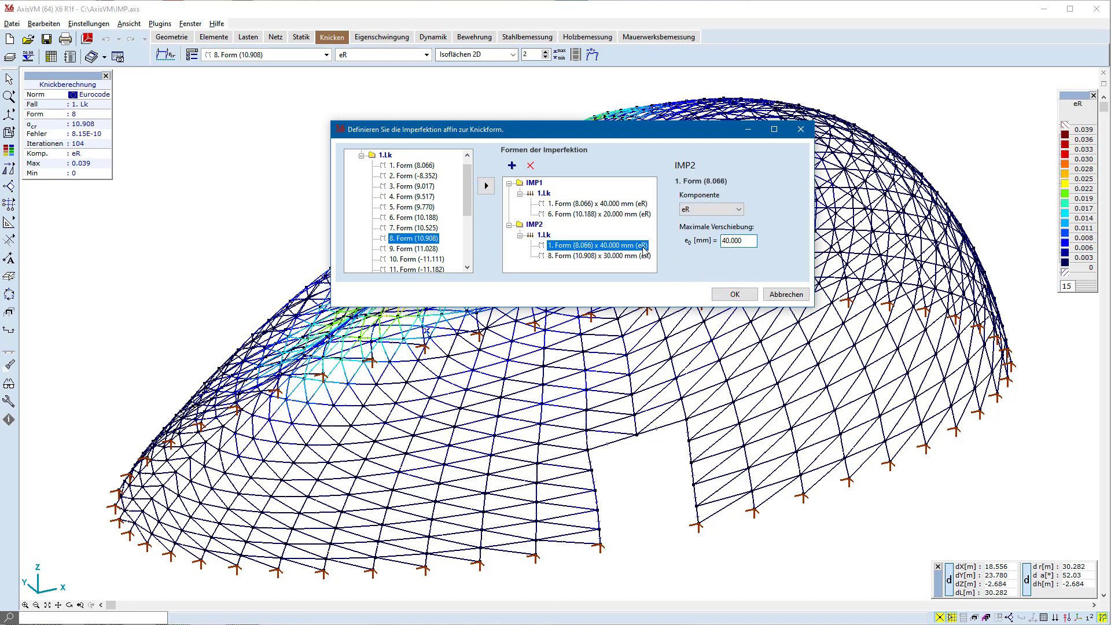
click(734, 295)
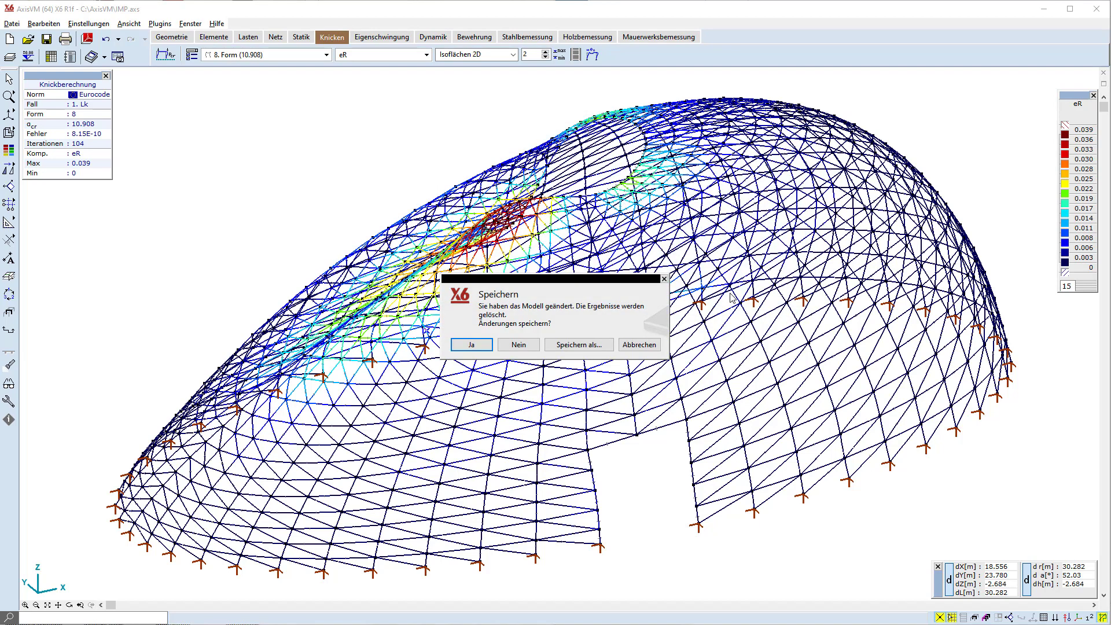
click(472, 345)
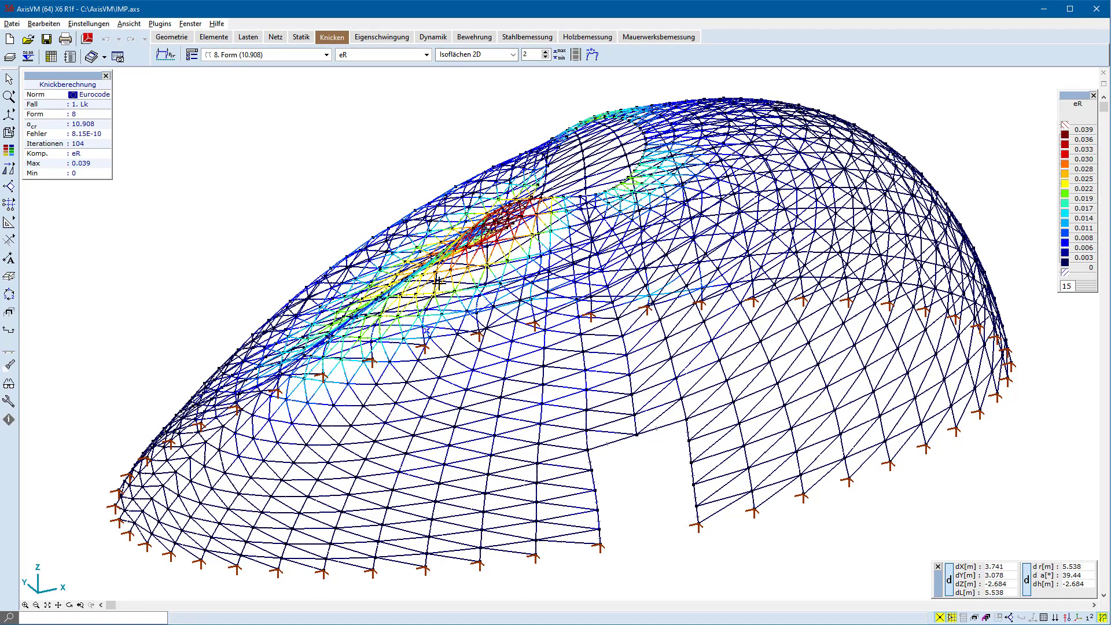
Check the IMPERFEKTIONEN group among the load cases and load groups, and accept the dialog.
click(249, 37)
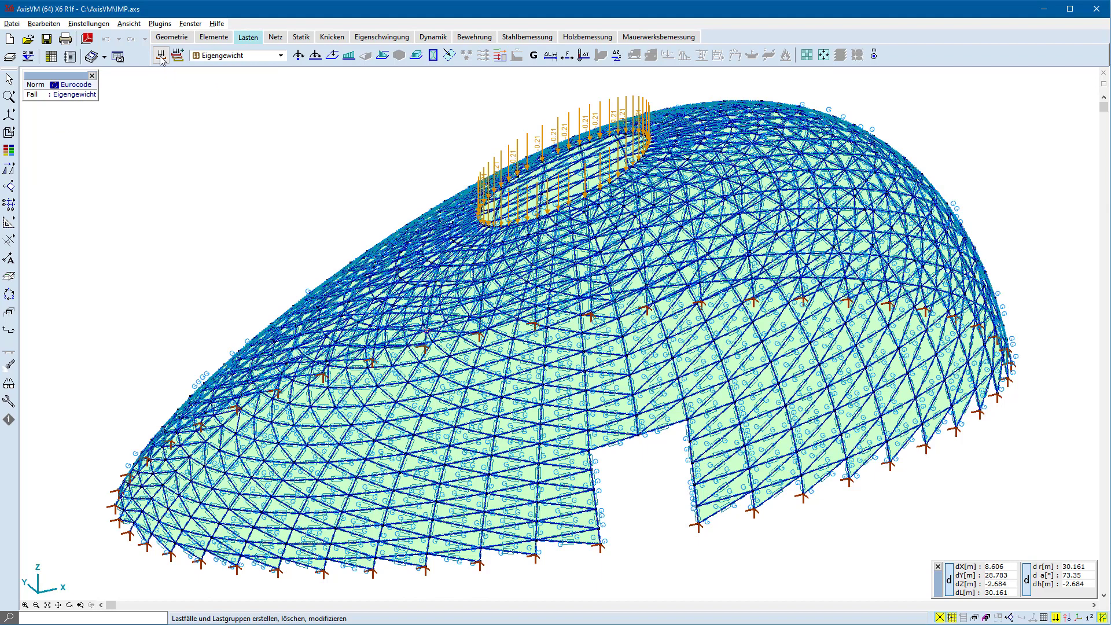
click(161, 57)
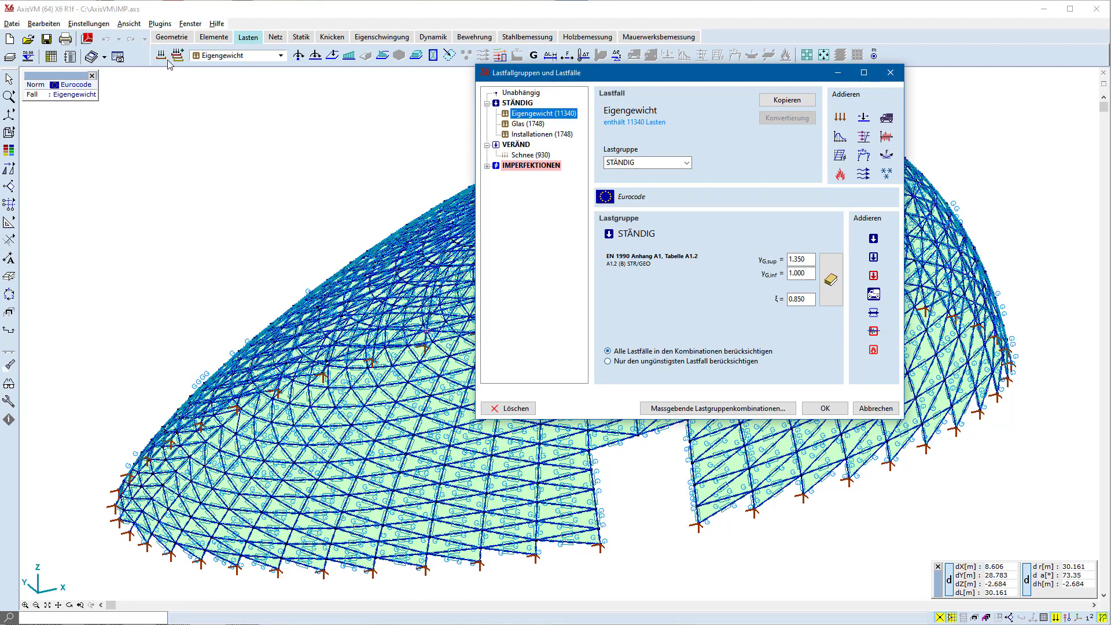
click(487, 166)
click(825, 407)
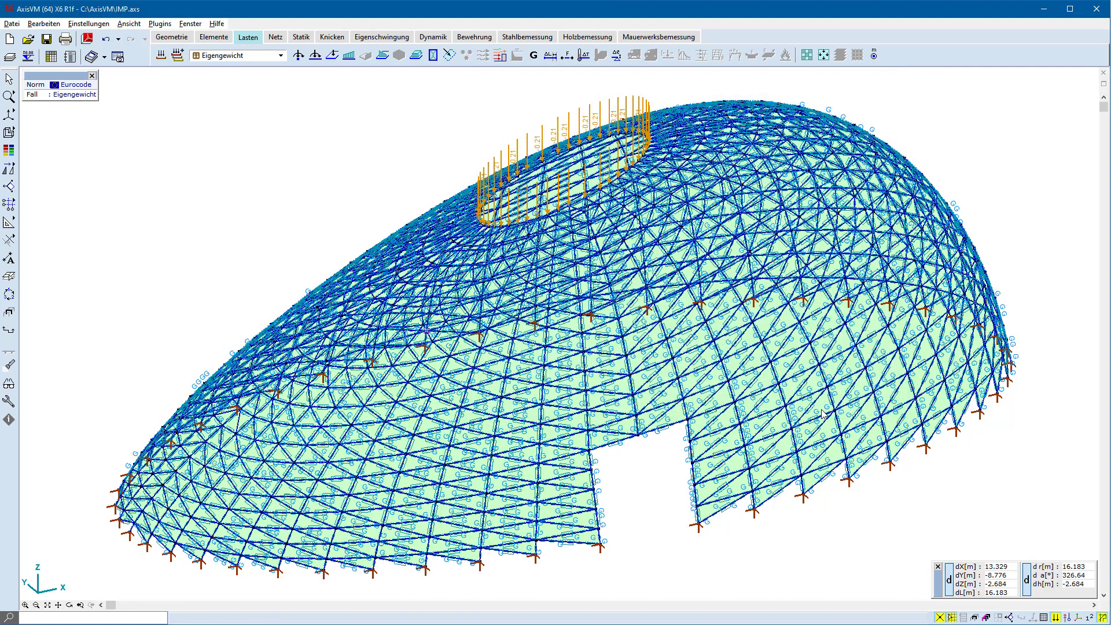
Add ULS load combination 2. Lk with 1.35 for Eigengewicht, Glas and Installationen, 1.50 for Schnee and 1.00 for IMP1.
click(178, 57)
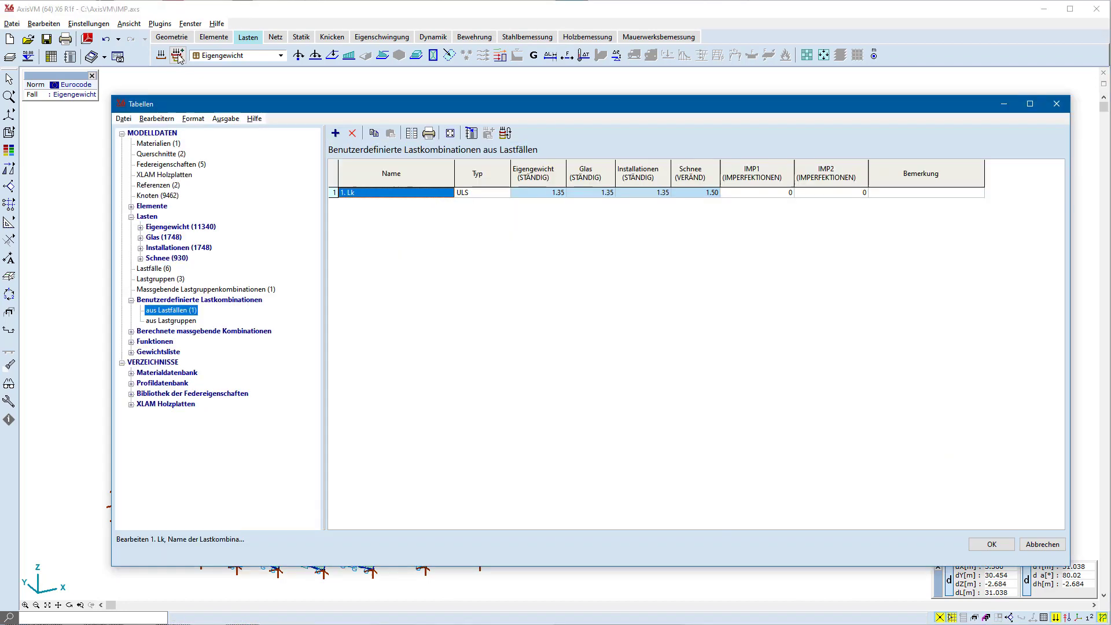
click(335, 134)
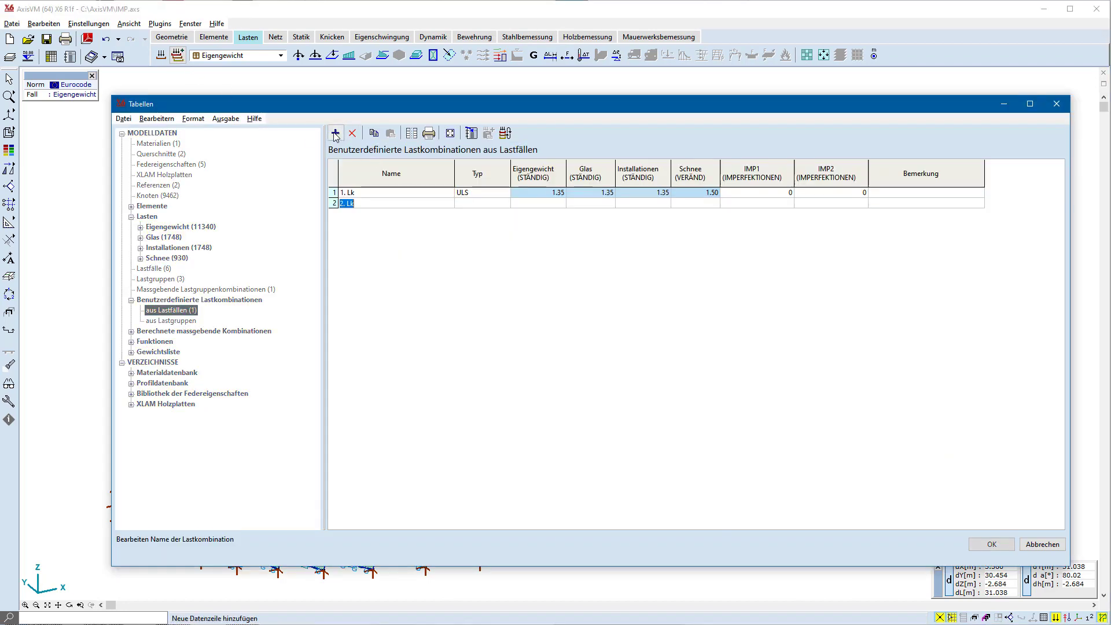
key(Return)
key(Return)
text(1.35)
key(Return)
text(1.5)
key(Return)
text(1)
key(Return)
key(Return)
Add ULS load combination 3. Lk with 1.35 for the permanent loads, 1.50 for Schnee and -1.00 for IMP1.
click(334, 135)
key(Return)
key(Return)
text(1.35)
Add ULS load combination 4. Lk with 1.35 for the permanent loads, 1.50 for Schnee and 1.00 for IMP2.
click(333, 135)
key(Return)
key(Return)
text(1.35)
key(Return)
text(1.35)
key(Return)
text(1.35)
Add ULS load combination 5. Lk with 1.35 for the permanent loads, 1.50 for Schnee and -1.00 for IMP2, and accept the table.
key(Return)
key(Return)
text(1.35)
key(Return)
text(1.35)
key(Return)
text(1.)
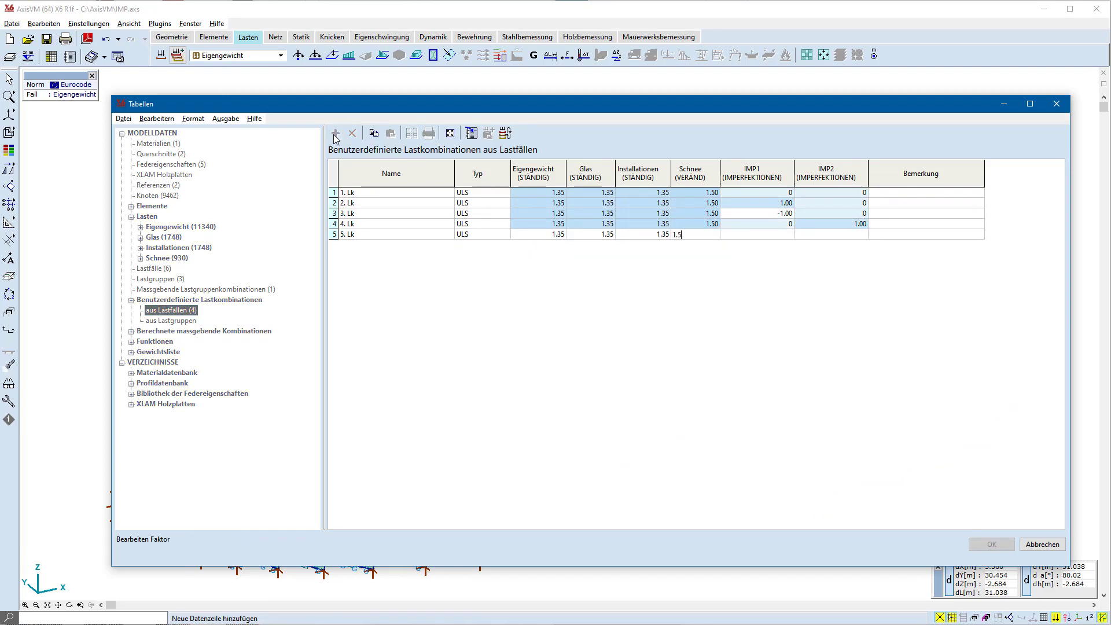
text(-1)
key(Return)
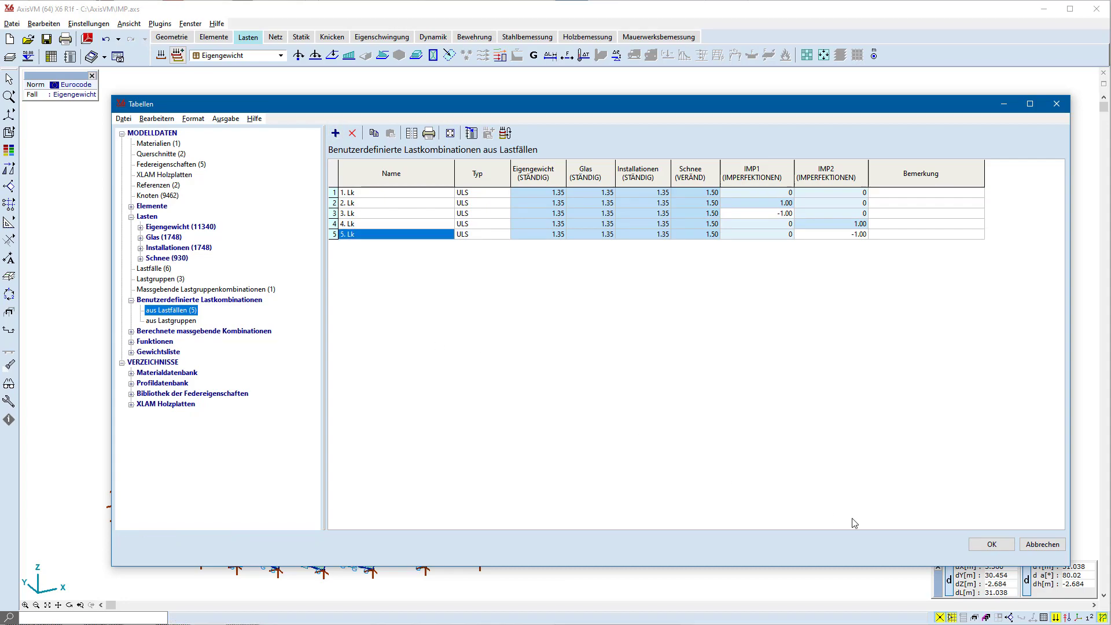
click(987, 547)
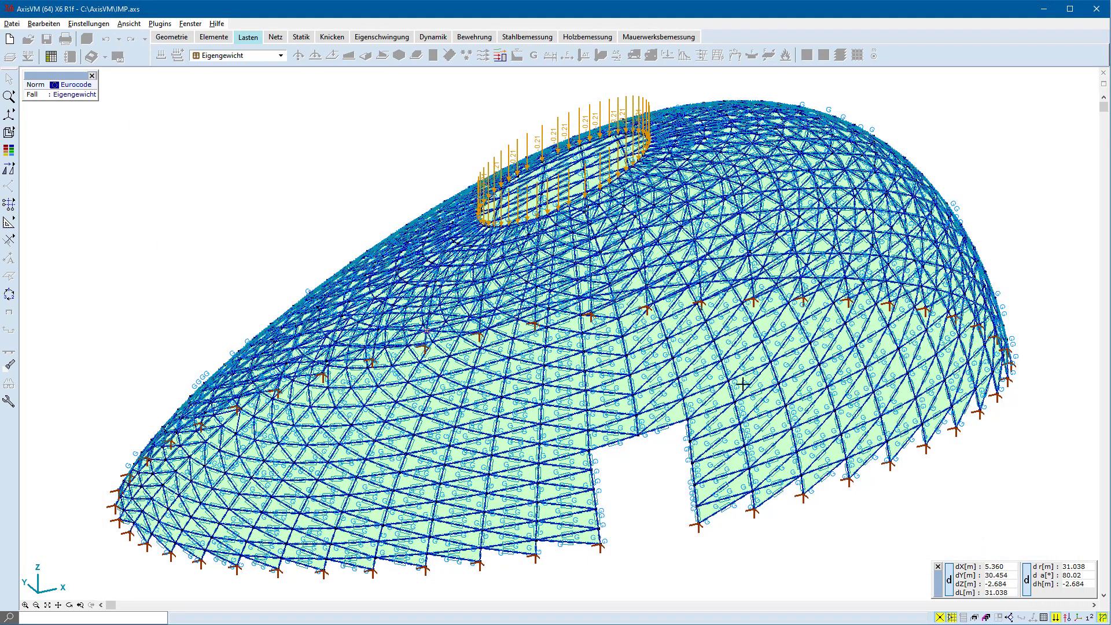
Run the nonlinear static analysis for combinations 1.Lk to 5.Lk only, with geometric nonlinearity and without nonlinear material and element behaviour.
click(301, 37)
click(191, 53)
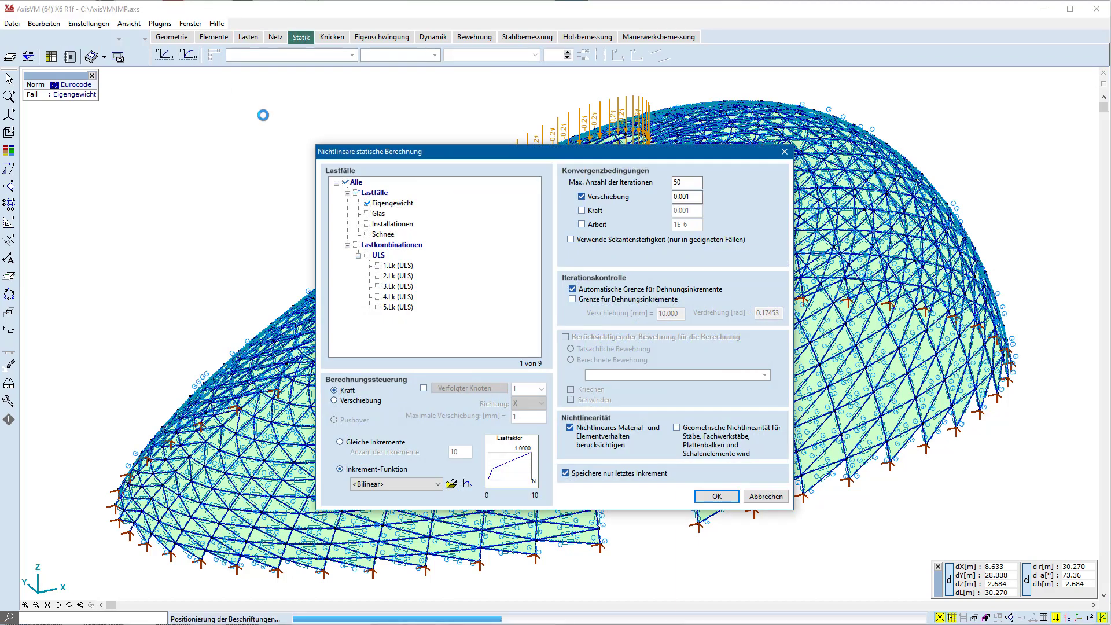
click(367, 203)
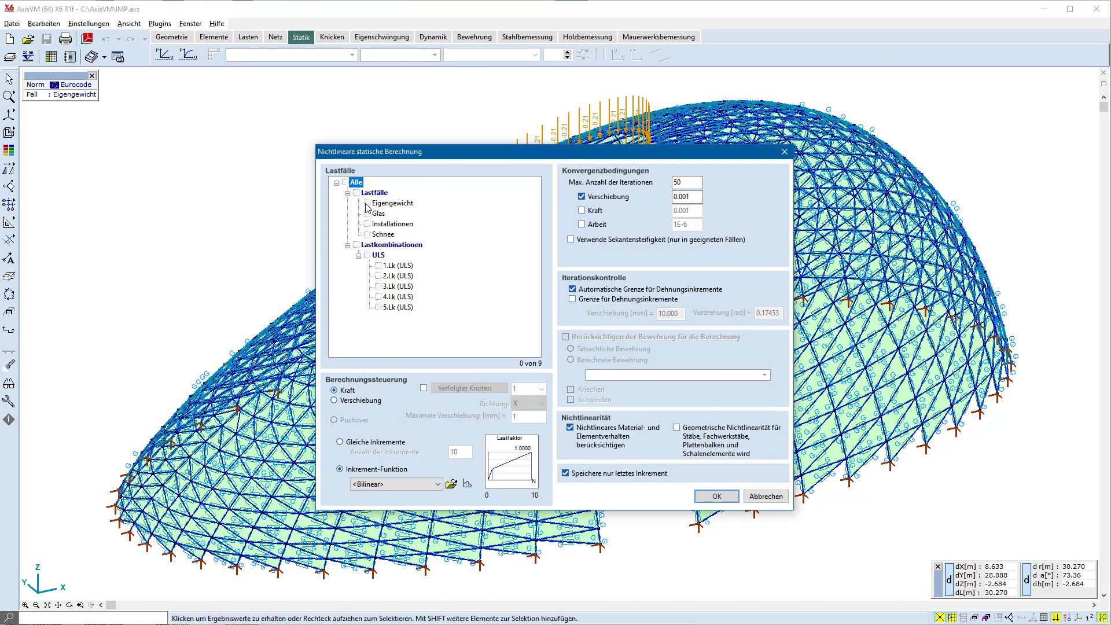
click(378, 265)
click(378, 276)
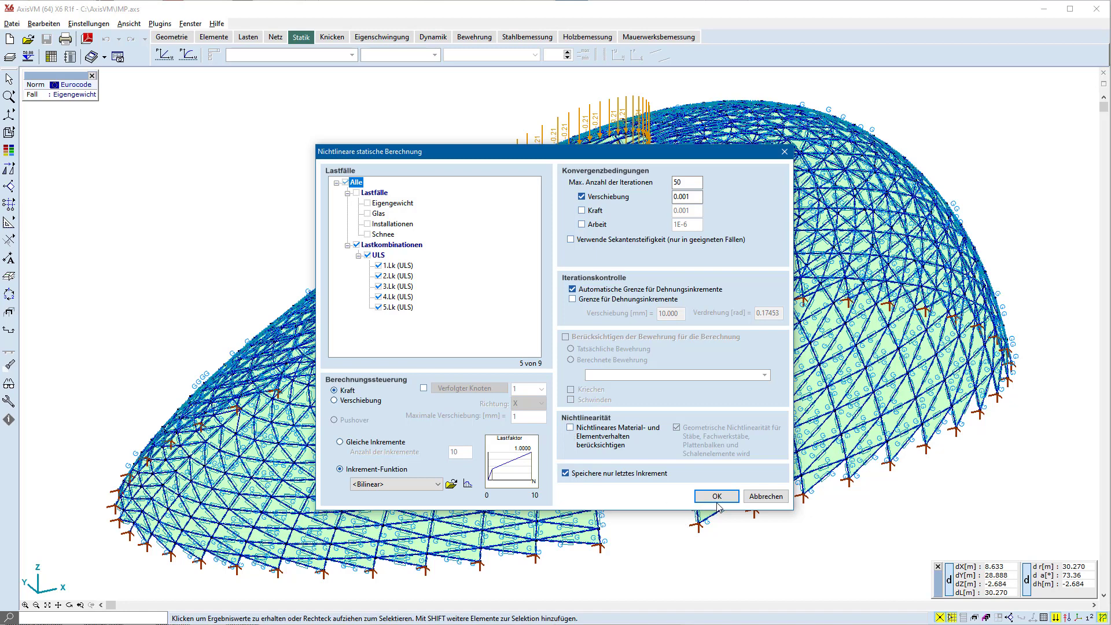
click(717, 500)
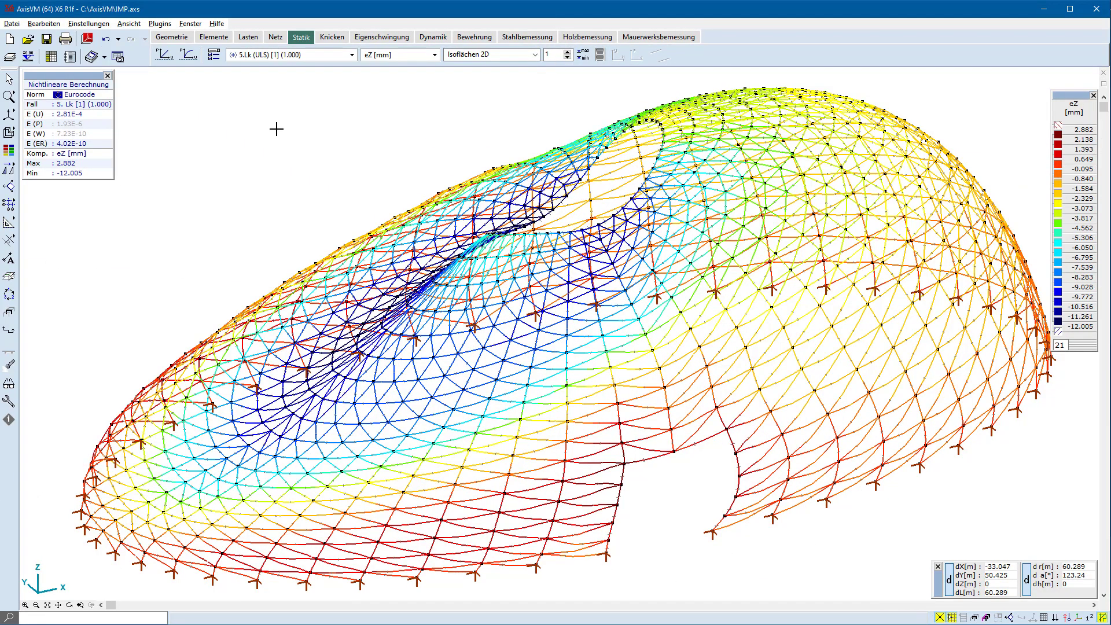
Compare the vertical displacements eZ of combinations 3.Lk and 1.Lk on the deformed dome.
click(300, 55)
click(293, 99)
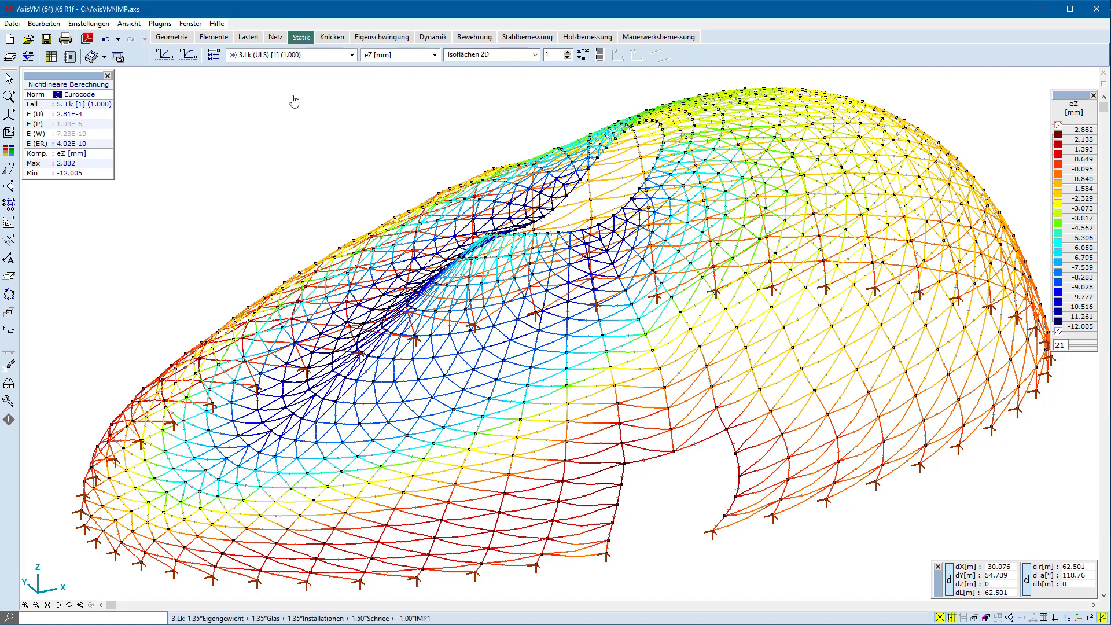
click(301, 56)
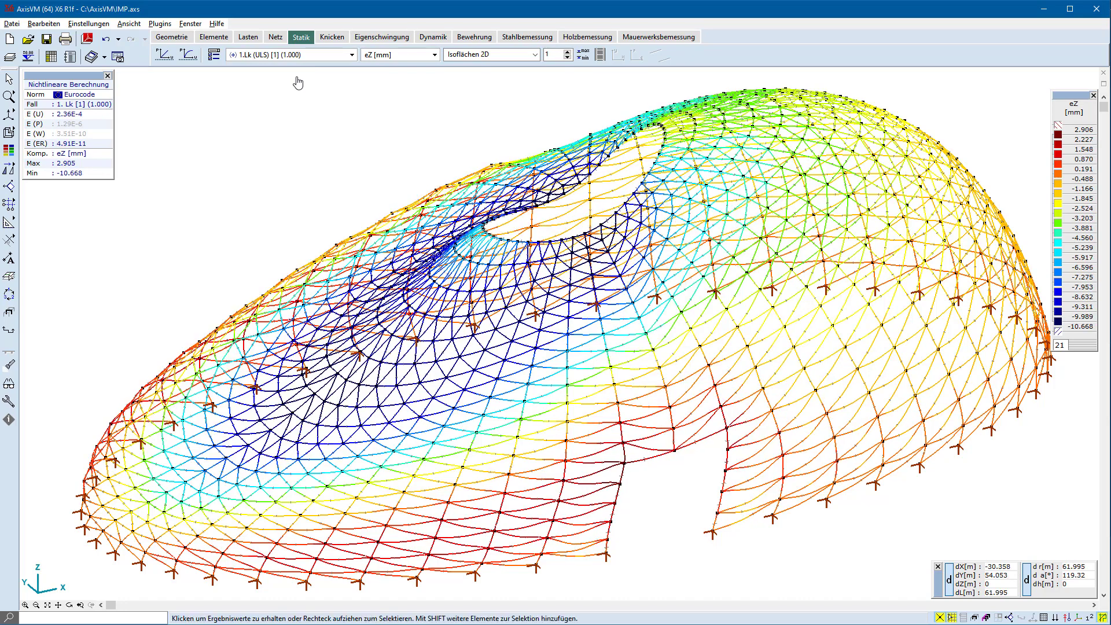
Display the minimum envelope Umhüllende Min (Imperfektionen) of the nonlinear analysis for eZ.
click(301, 55)
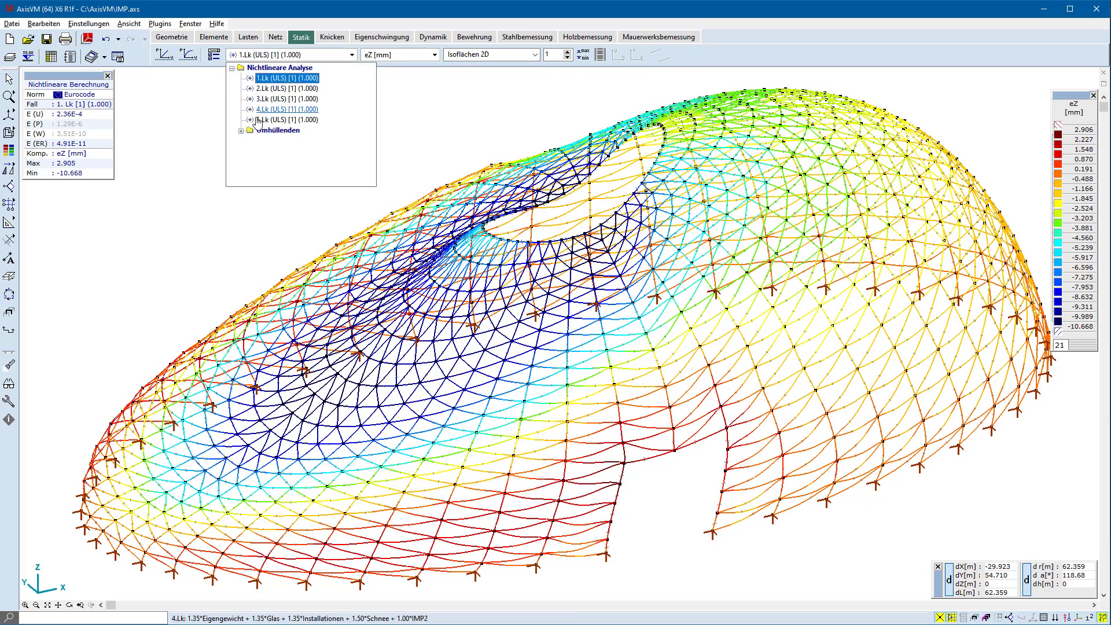
click(241, 131)
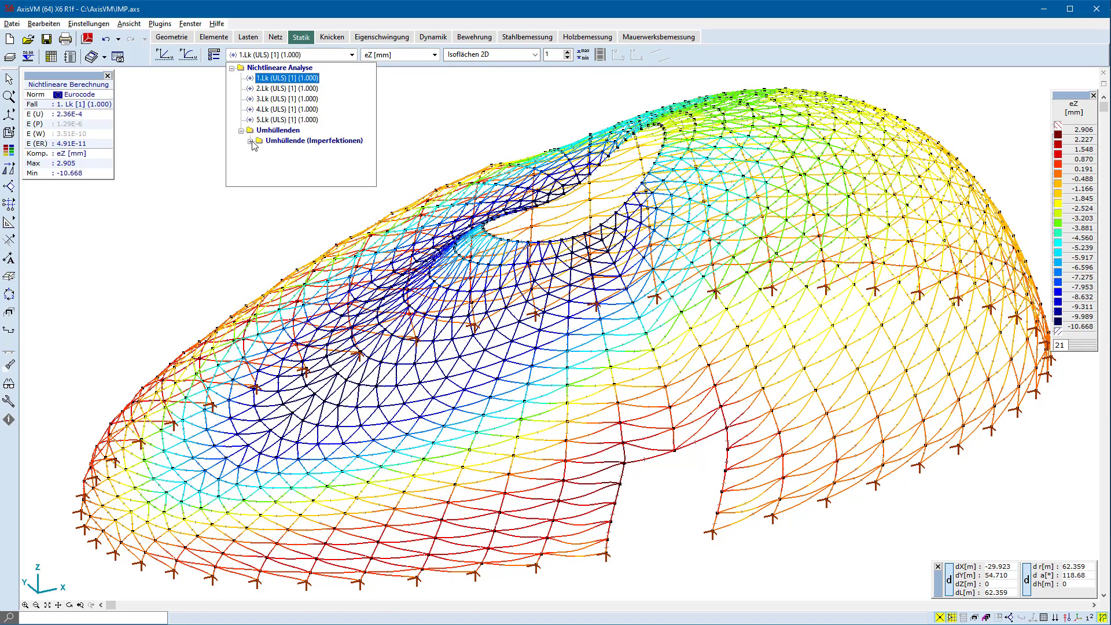
click(251, 141)
click(280, 156)
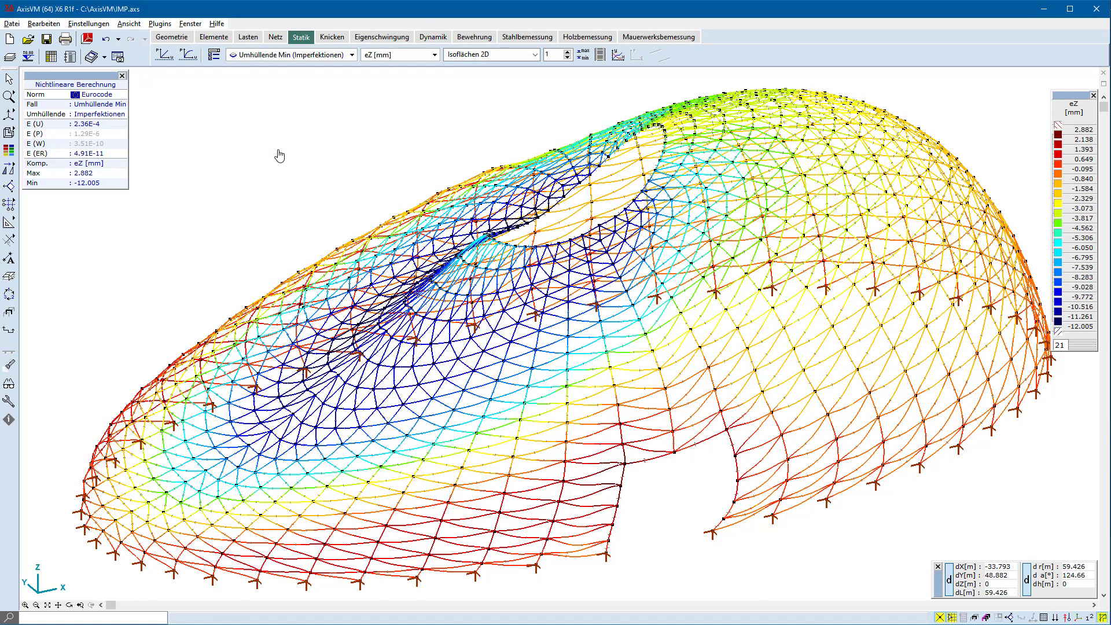
Show the dome in its original undeformed shape and display the beam stress Smin for the minimum imperfection envelope.
click(214, 55)
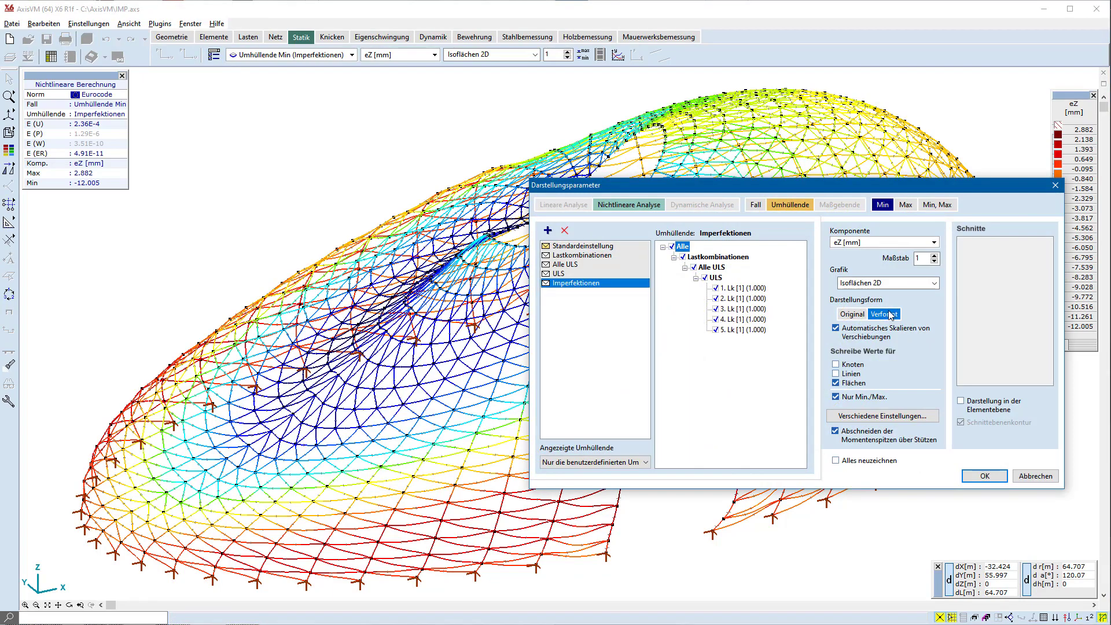
click(979, 476)
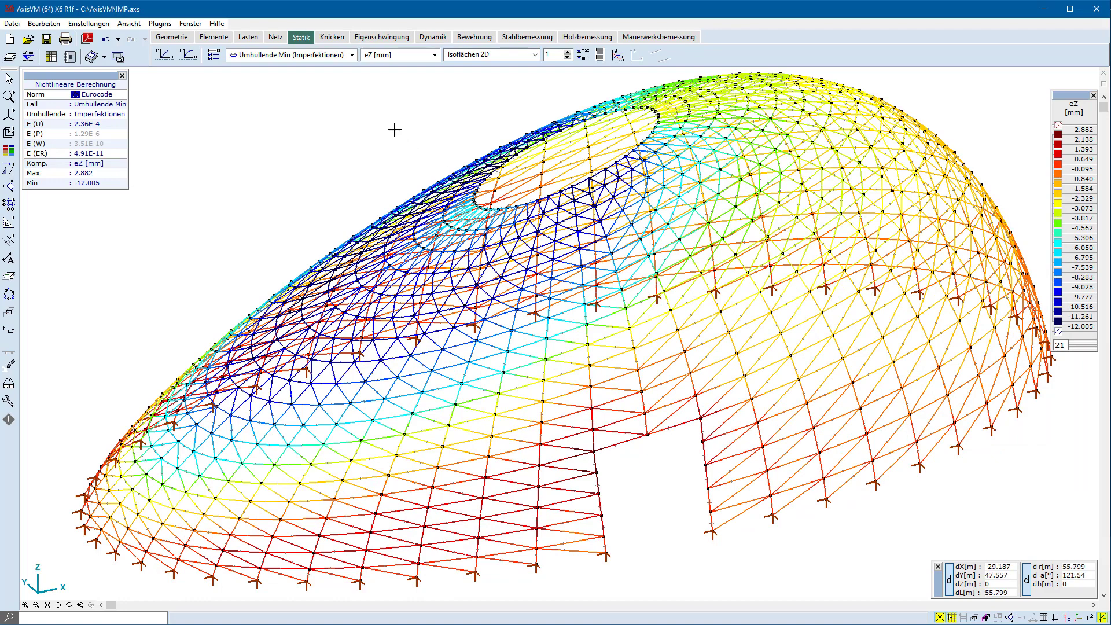
click(373, 55)
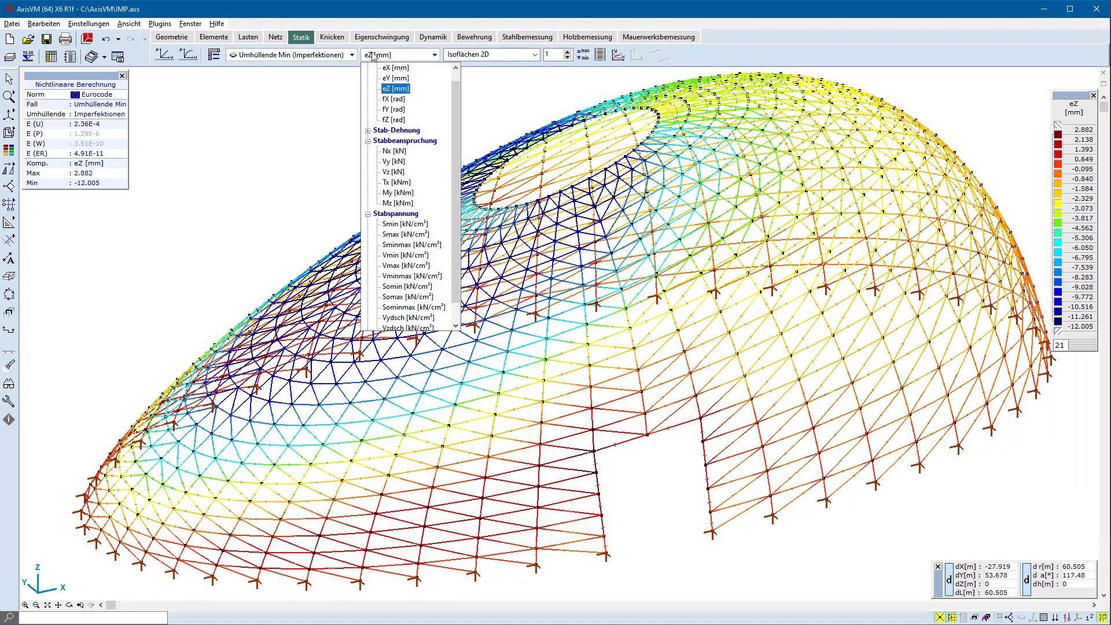
click(394, 225)
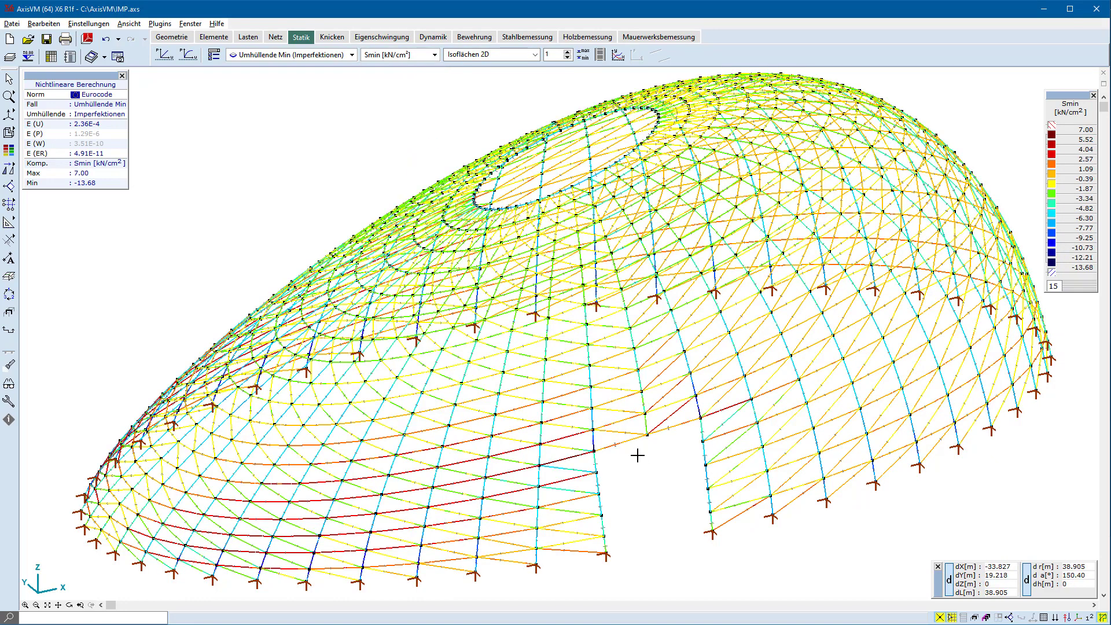
Examine the cross-section stresses of the two connected beams spanning the dome's opening.
click(667, 429)
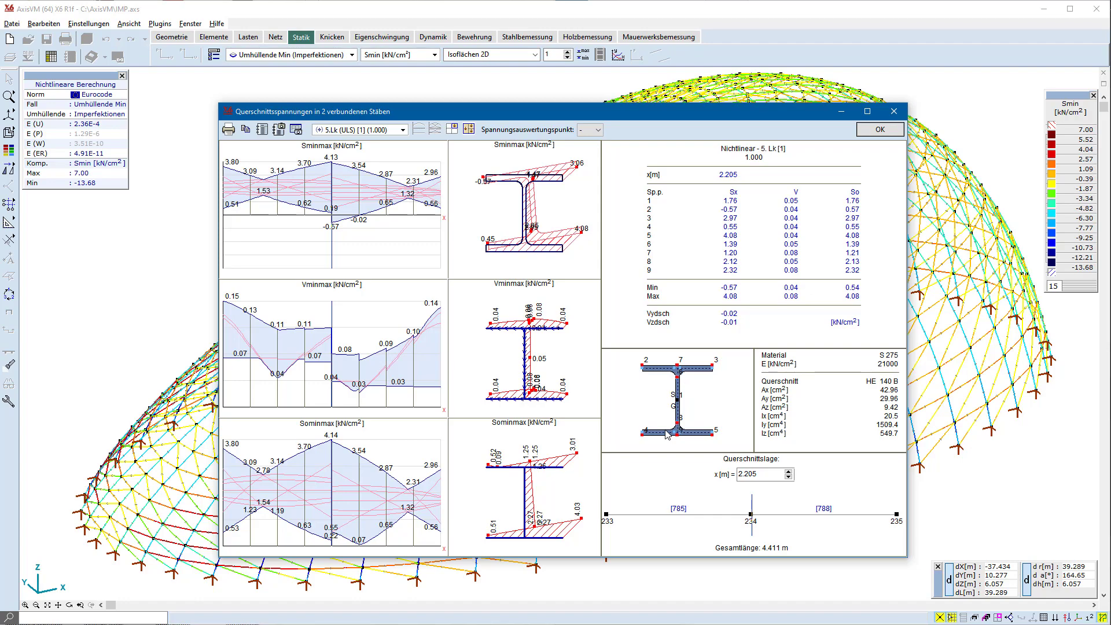
click(875, 132)
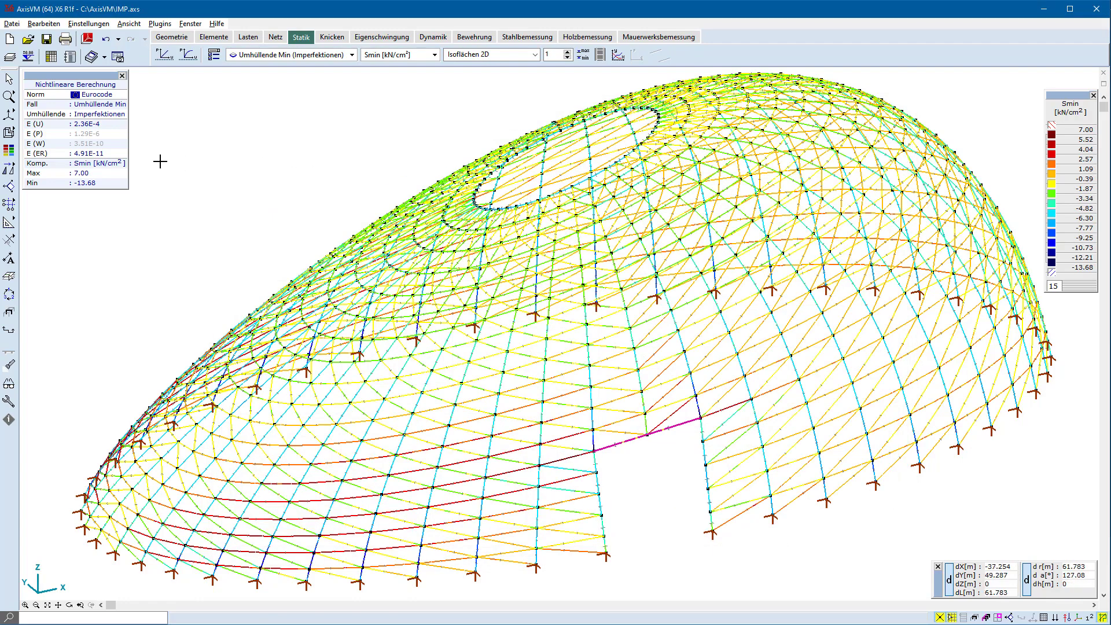
View the two beams of the 7DOF model as rendered solids and return to the wireframe display.
mouse_move(11, 133)
click(65, 133)
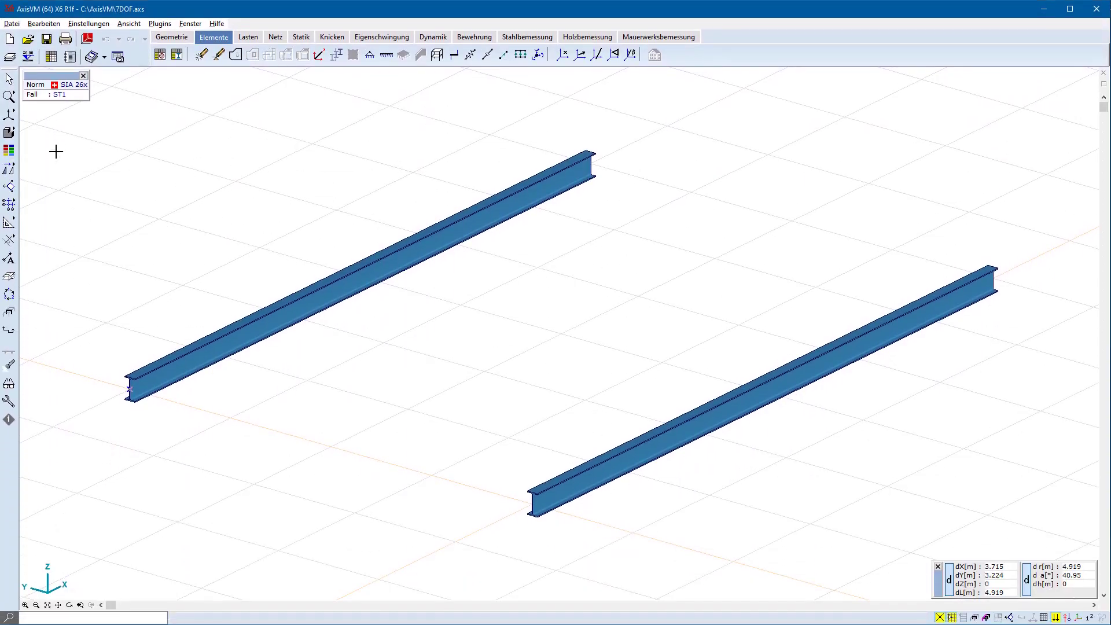
click(32, 135)
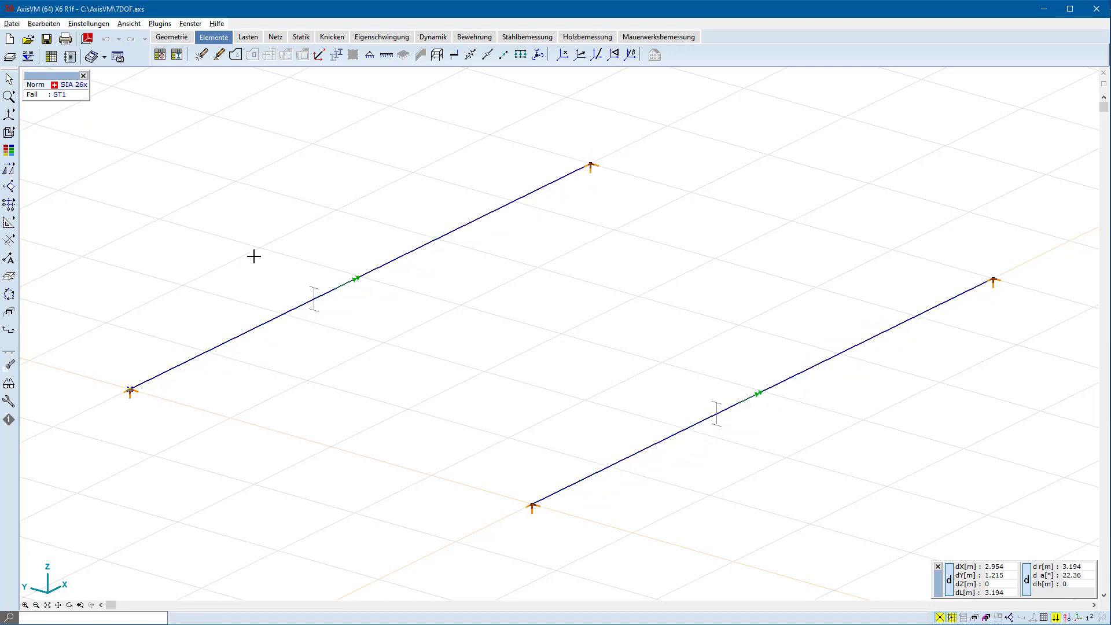
Convert the foreground S 235 IPE 200 beam to a 7-DOF beam and run the linear static analysis.
click(595, 473)
click(714, 83)
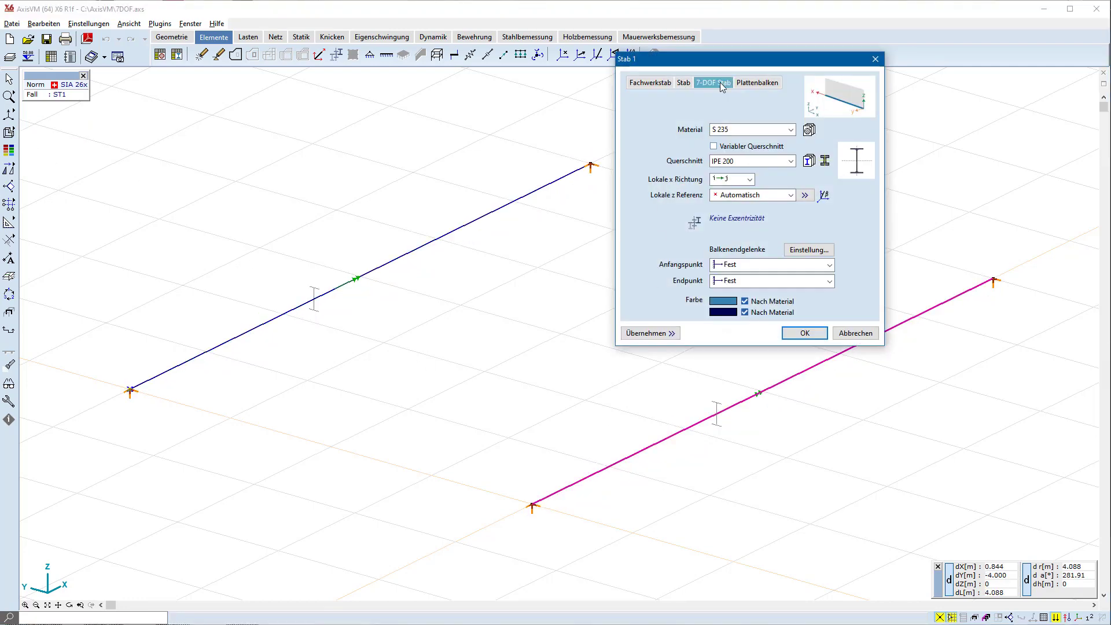
click(805, 334)
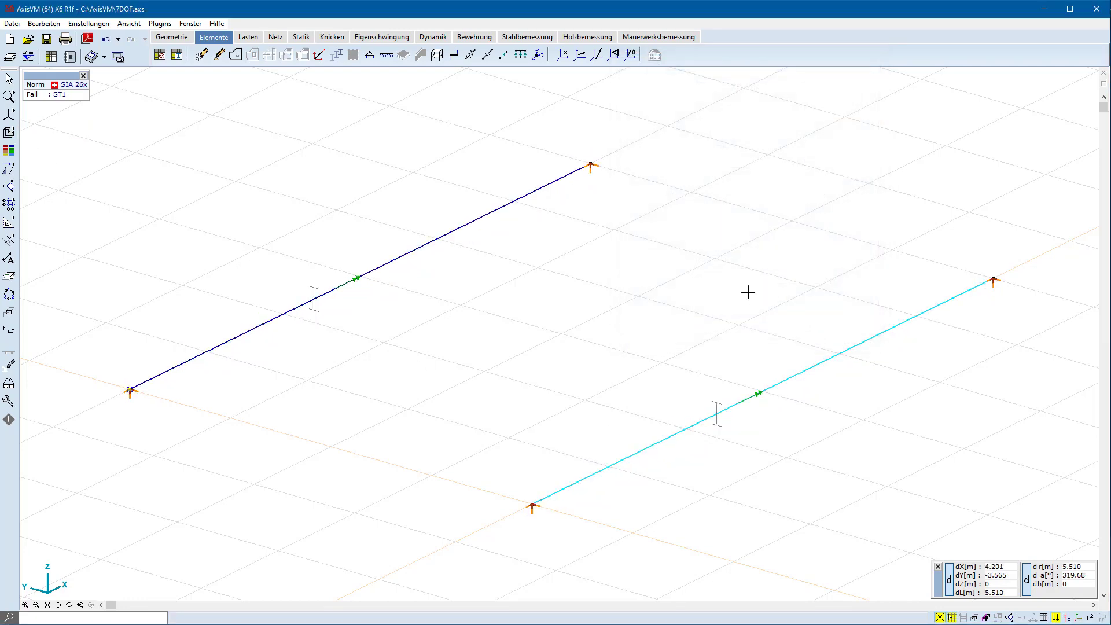
click(301, 37)
click(165, 56)
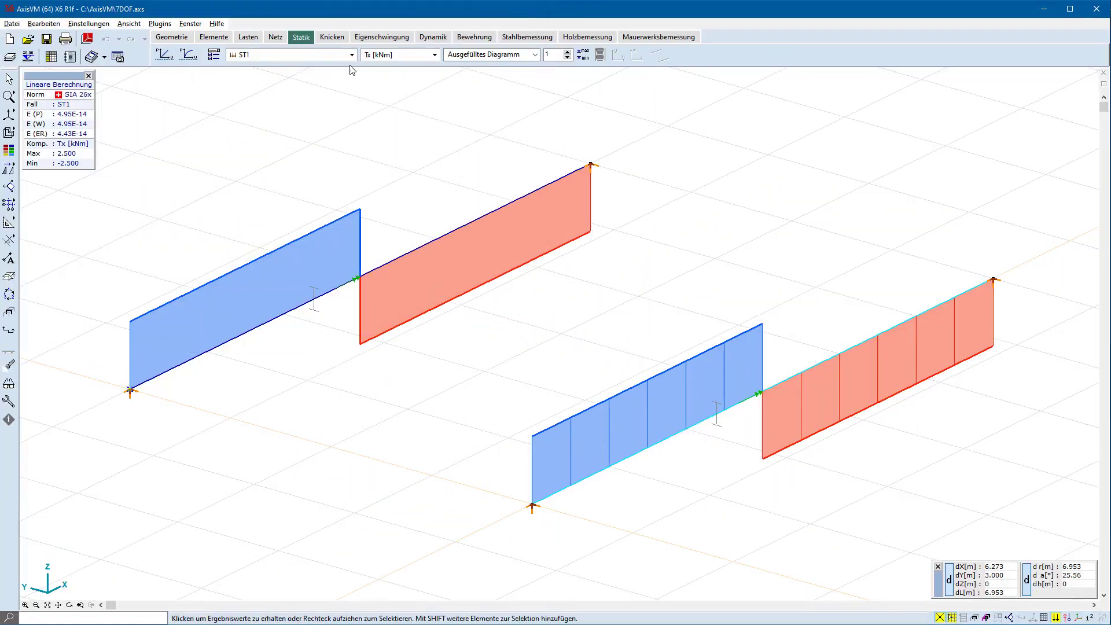
Display the beam stress Sminmax of load case ST1 on the solid model of both beams.
click(403, 58)
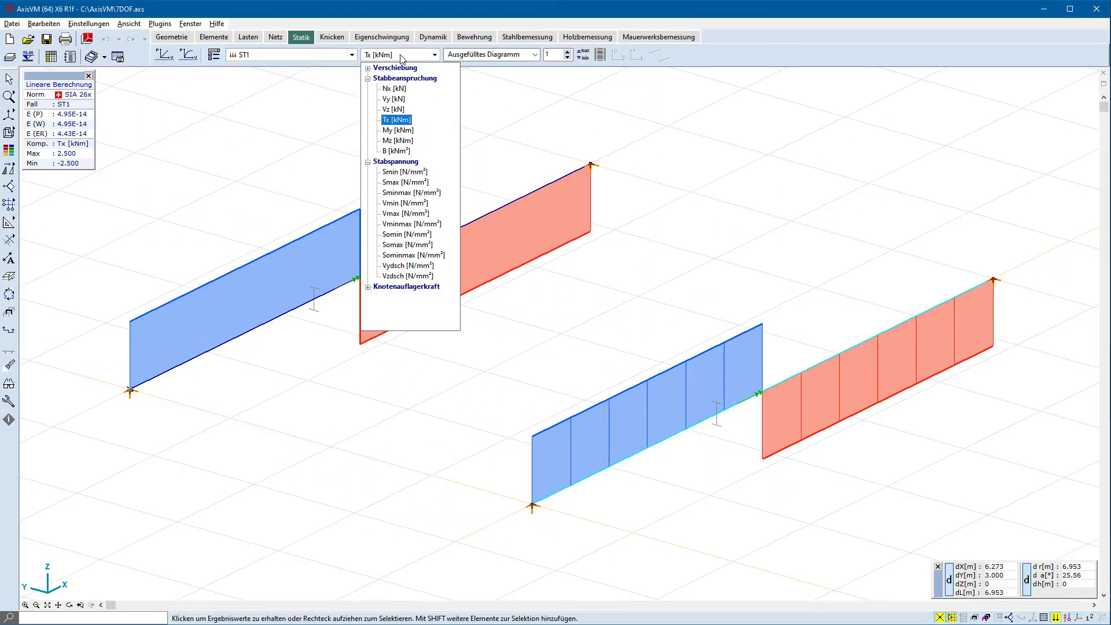
click(407, 192)
mouse_move(11, 133)
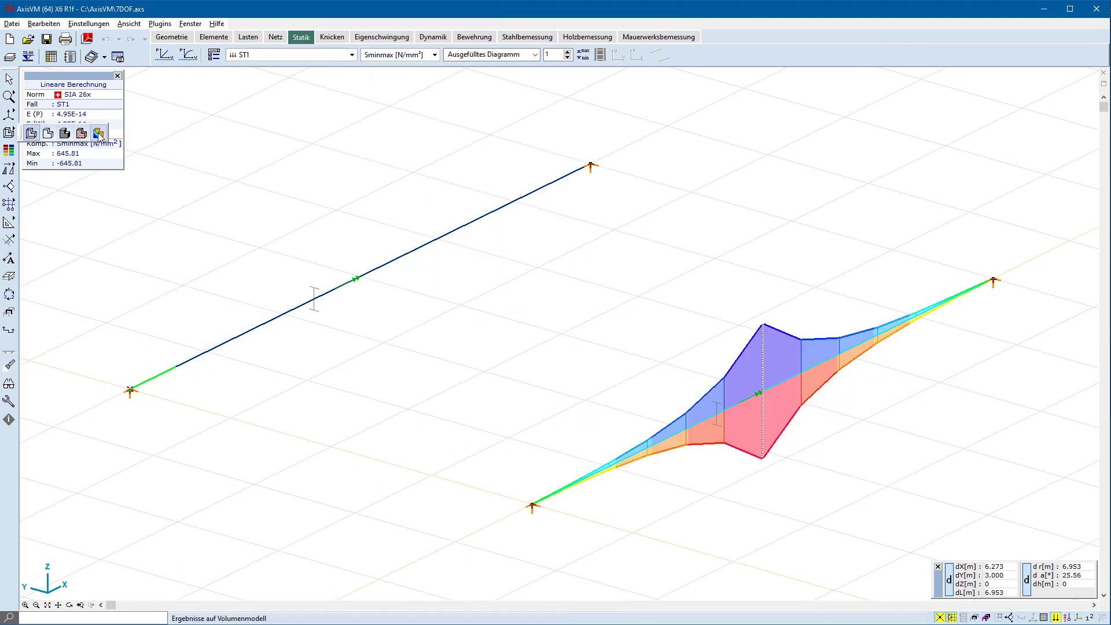
click(98, 133)
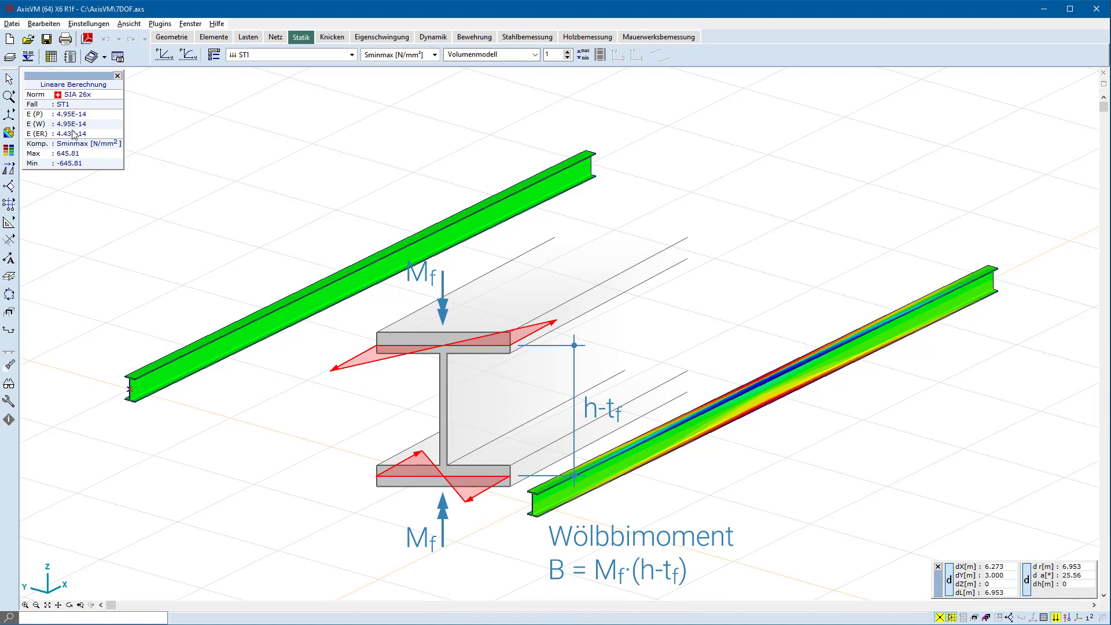
Return to wireframe with filled diagrams and display the warping bimoment B of load case ST1.
click(8, 133)
click(29, 134)
click(491, 54)
click(463, 79)
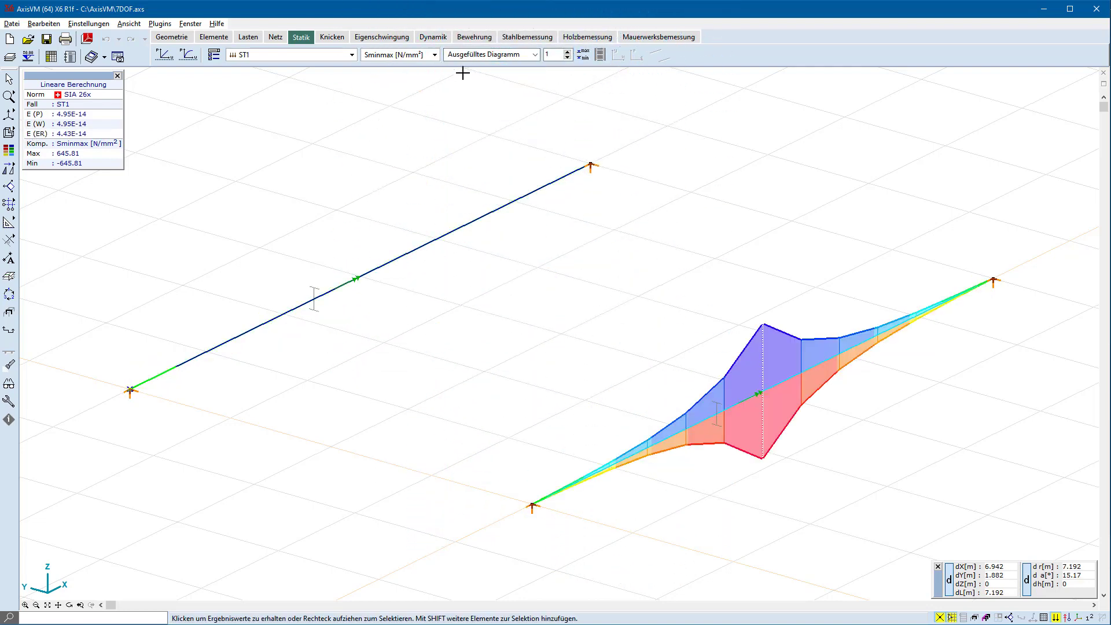
click(423, 59)
click(398, 152)
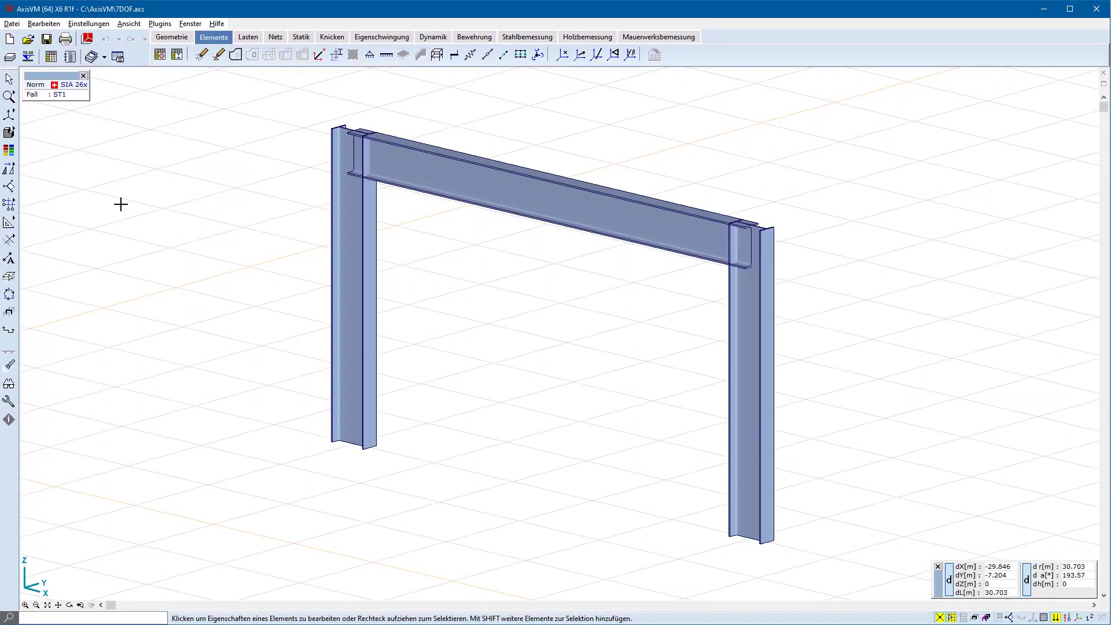
Show the portal frame as a wireframe and display its torsional moment Tx for load case ST1.
click(9, 133)
click(50, 137)
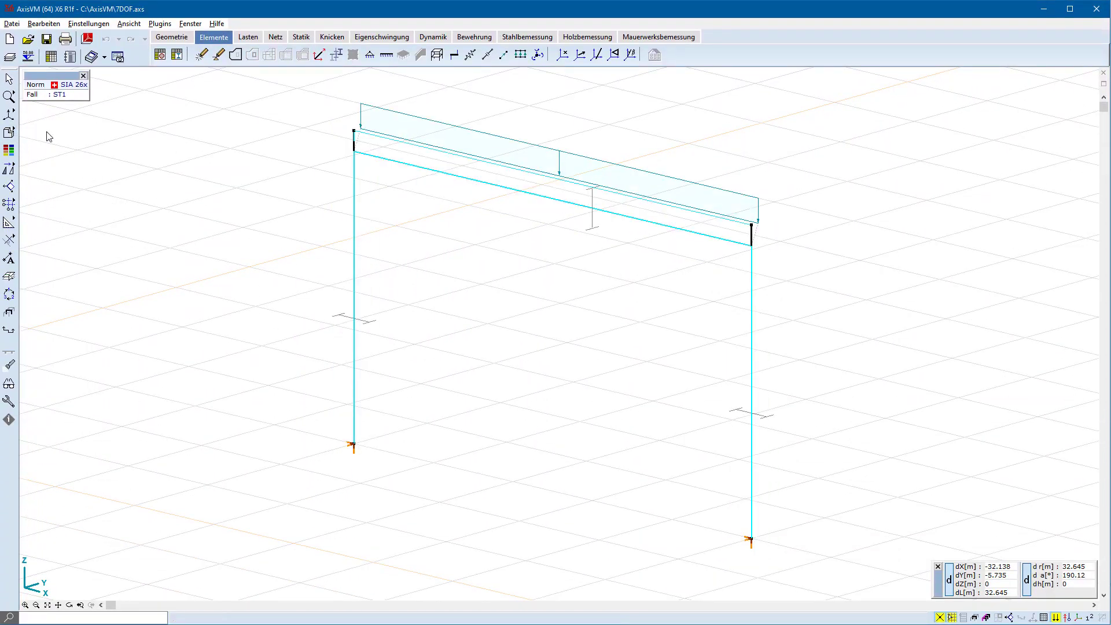
click(301, 37)
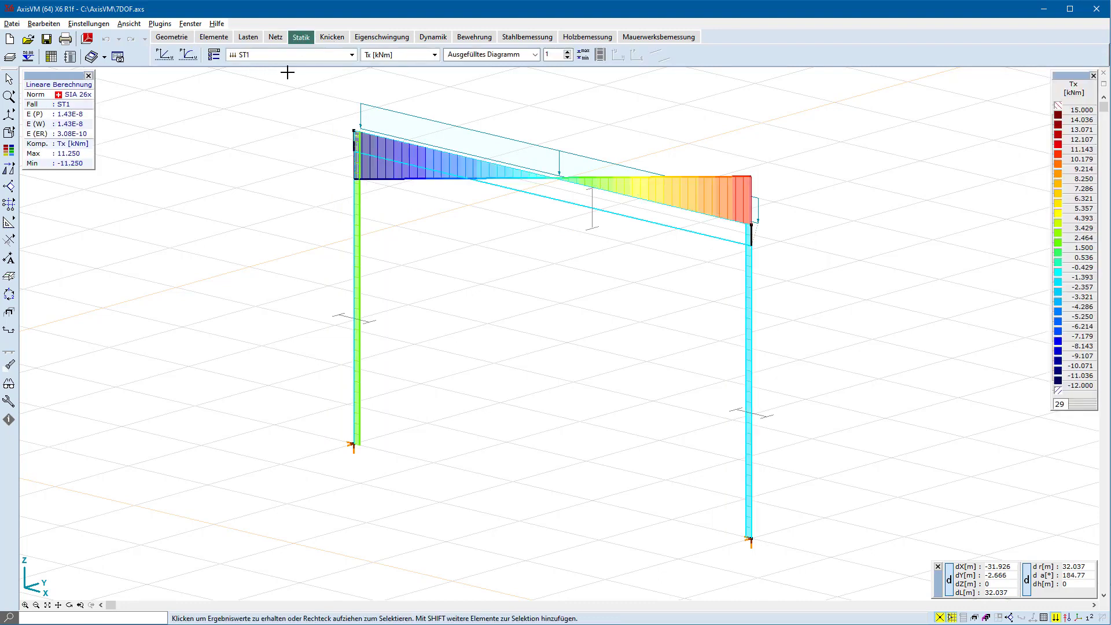
Release the warping component ew at the end point of the frame's right column by setting it to Frei.
click(213, 37)
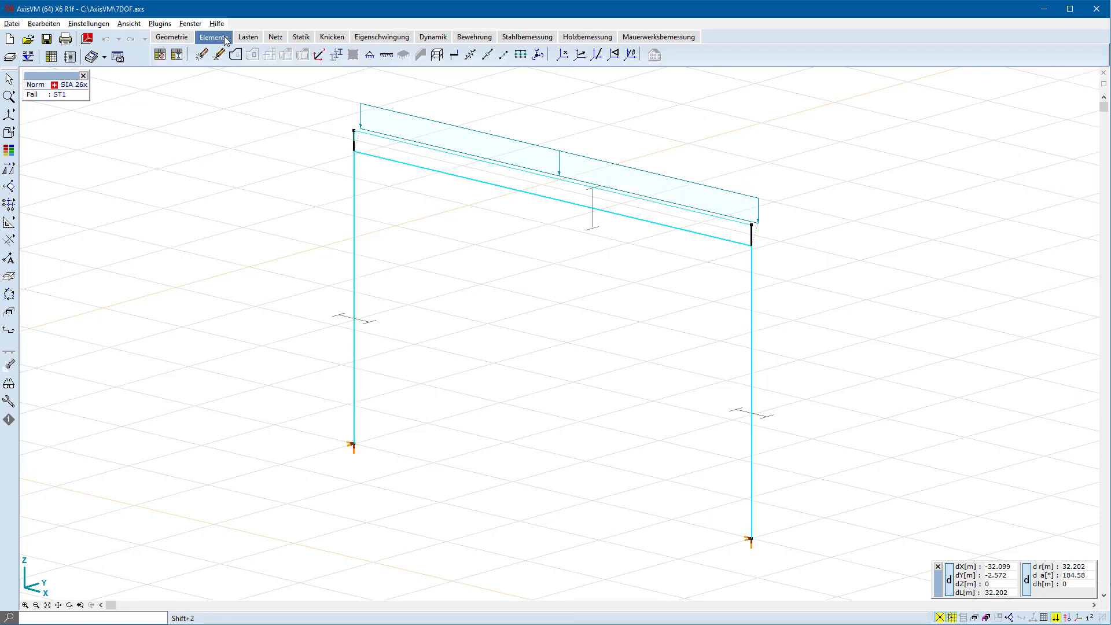
click(750, 394)
click(808, 250)
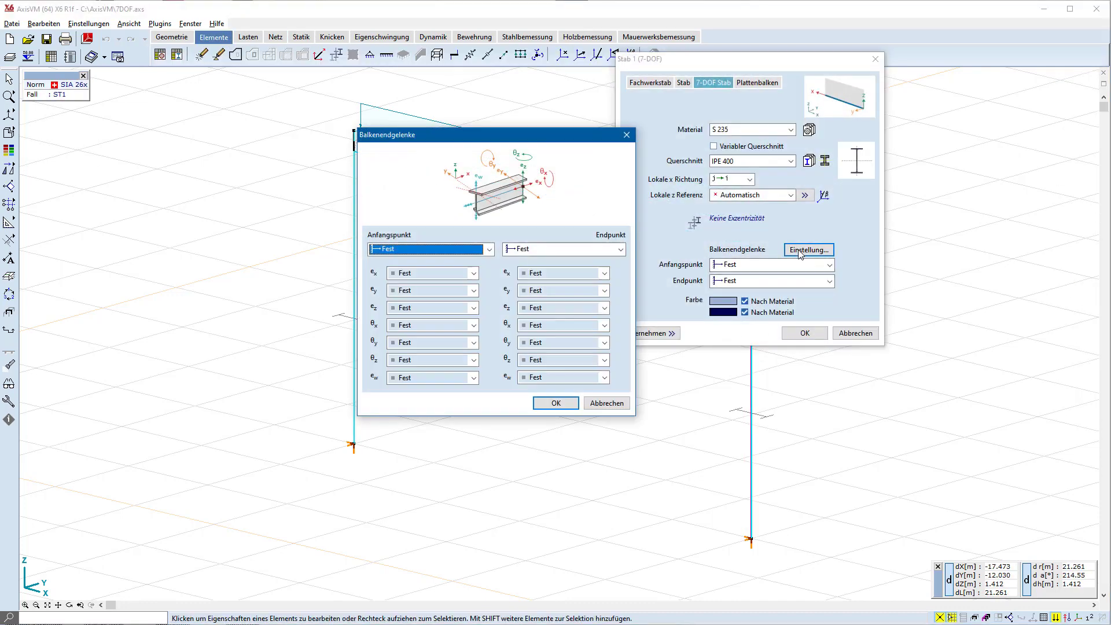
click(605, 379)
click(601, 400)
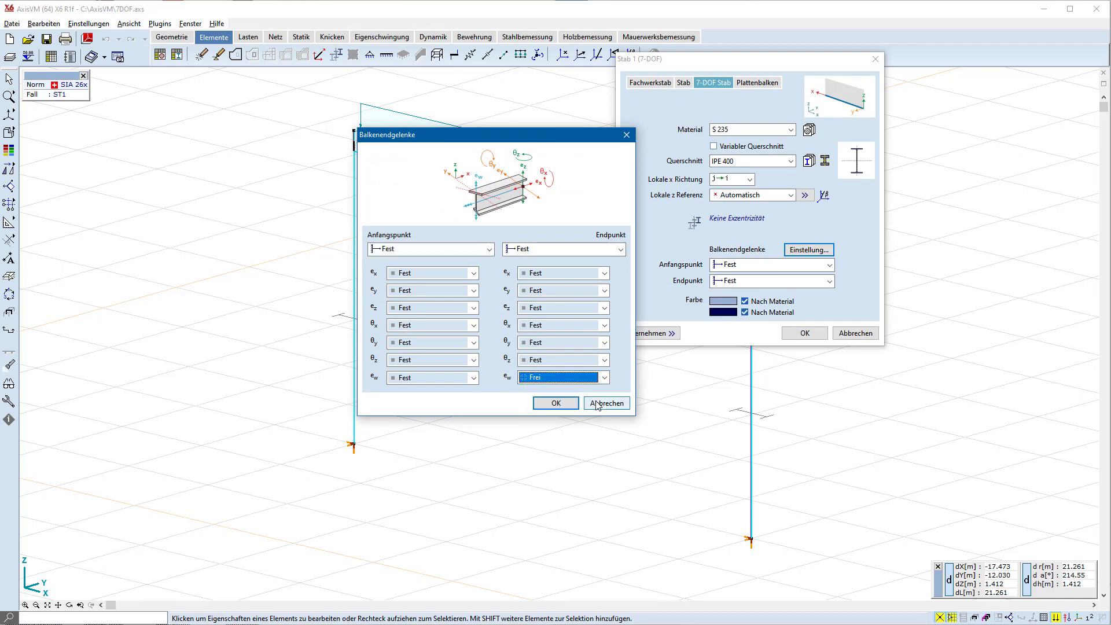
click(564, 403)
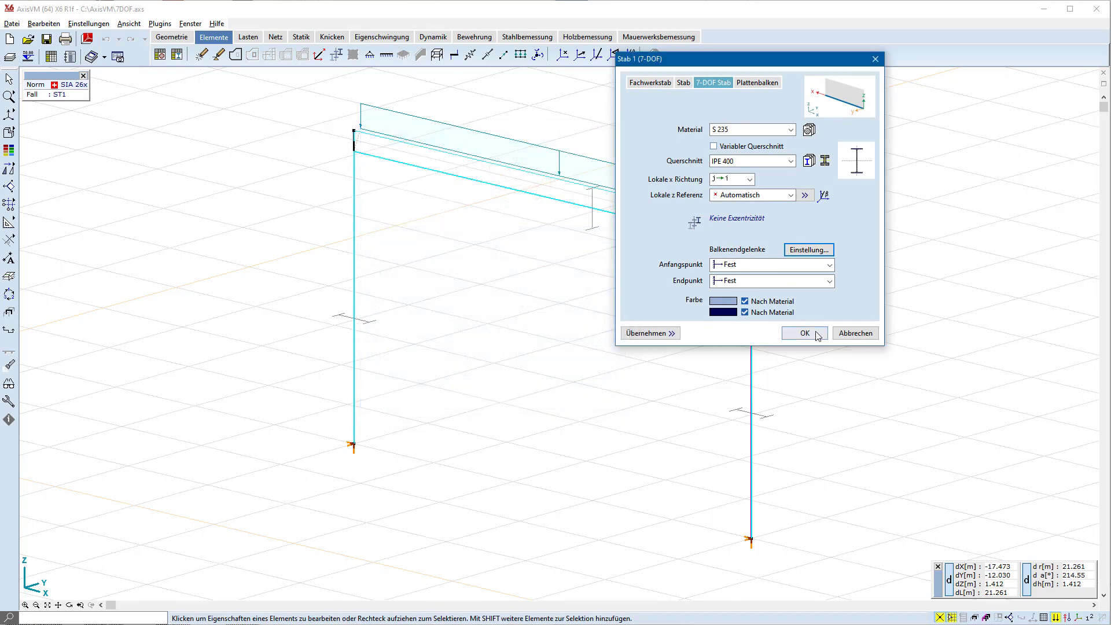
click(805, 333)
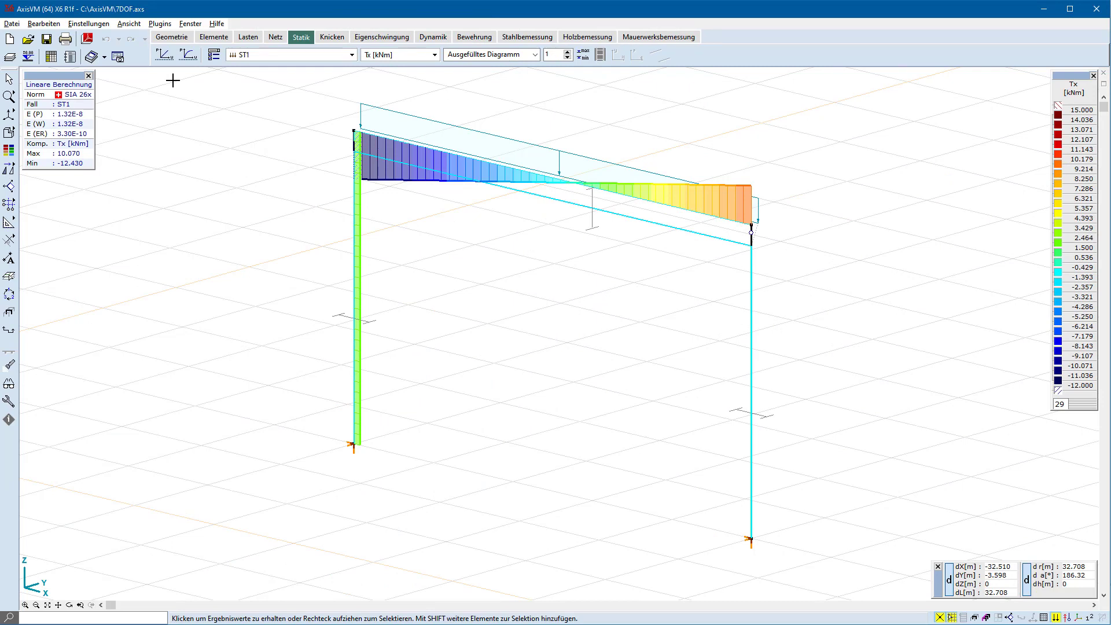
Set ew at the left column's end point to Halbstarren with a warping transfer property named indirekt and WF = -1.
click(220, 38)
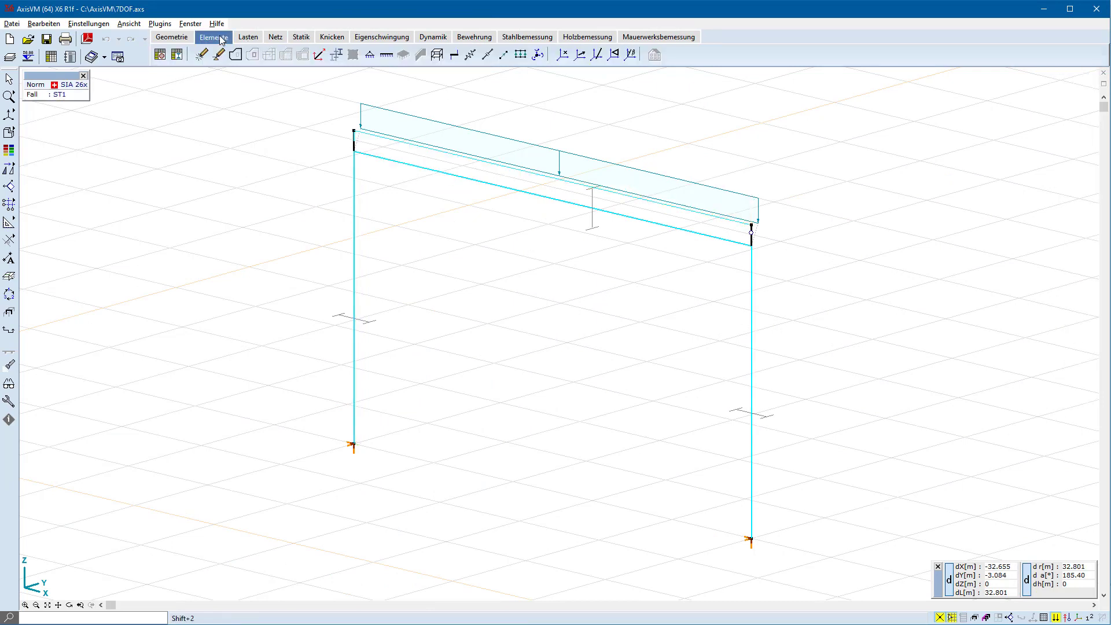
click(354, 218)
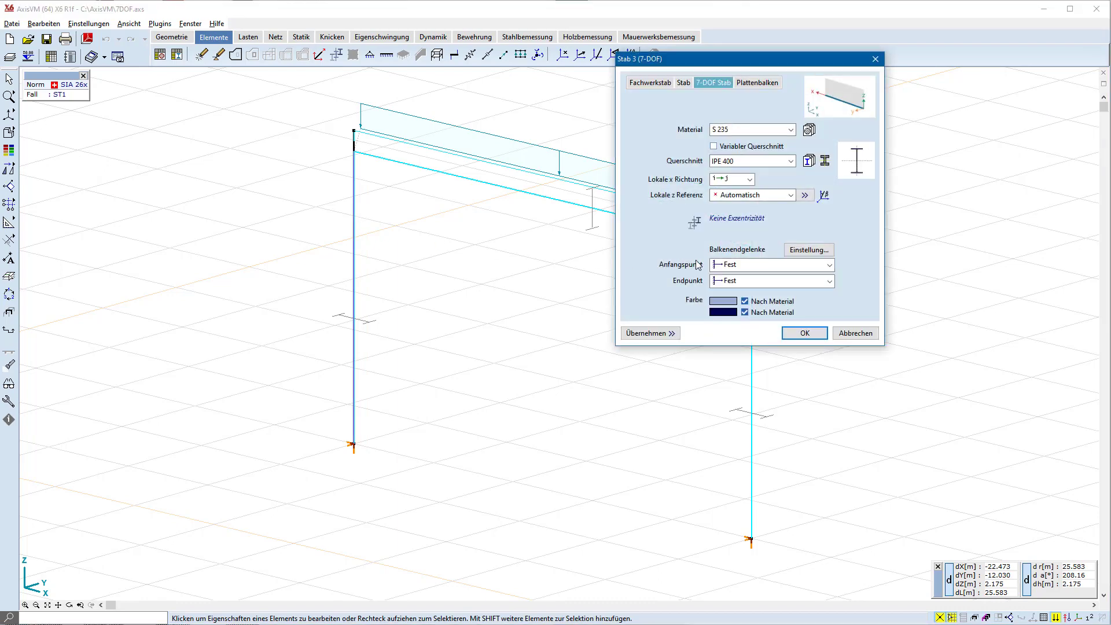
click(809, 249)
click(568, 377)
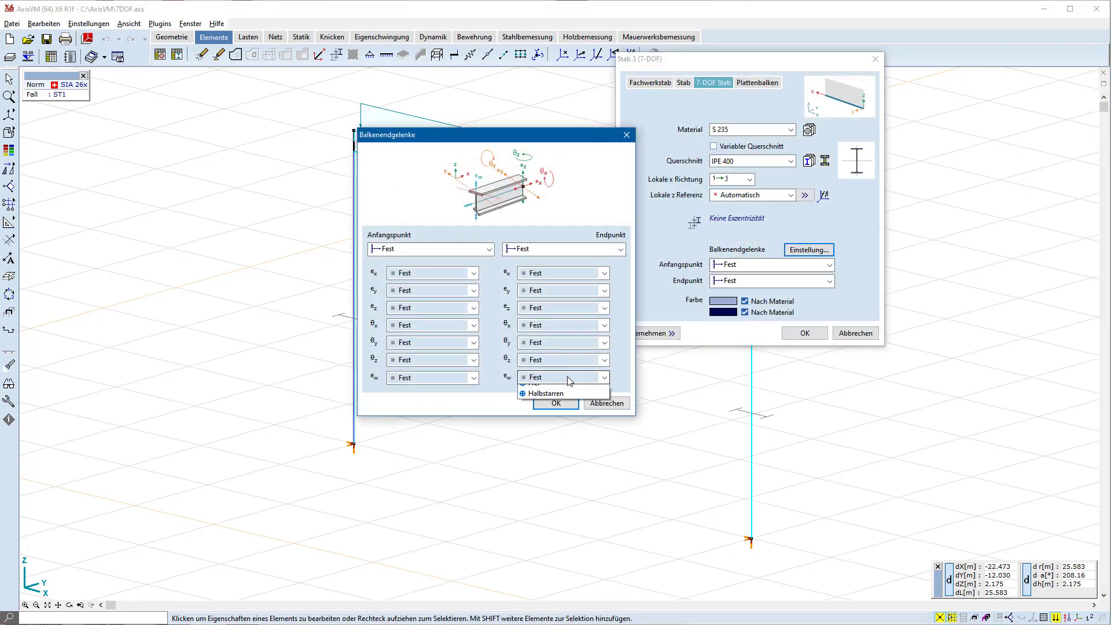
click(535, 405)
click(525, 392)
text(indirekt)
click(853, 177)
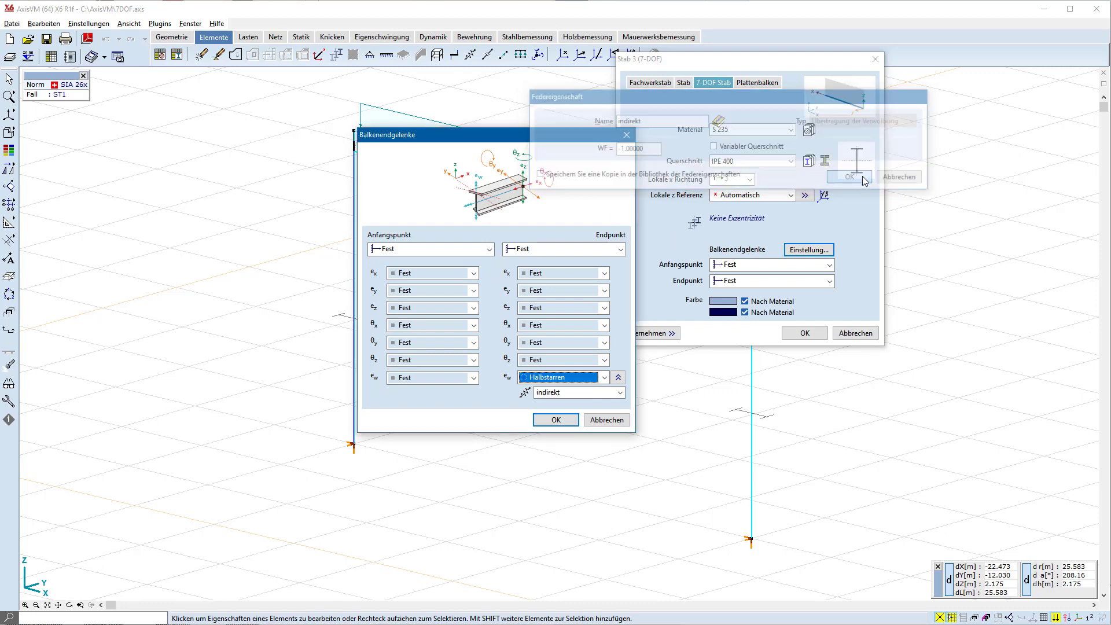
click(556, 420)
click(804, 333)
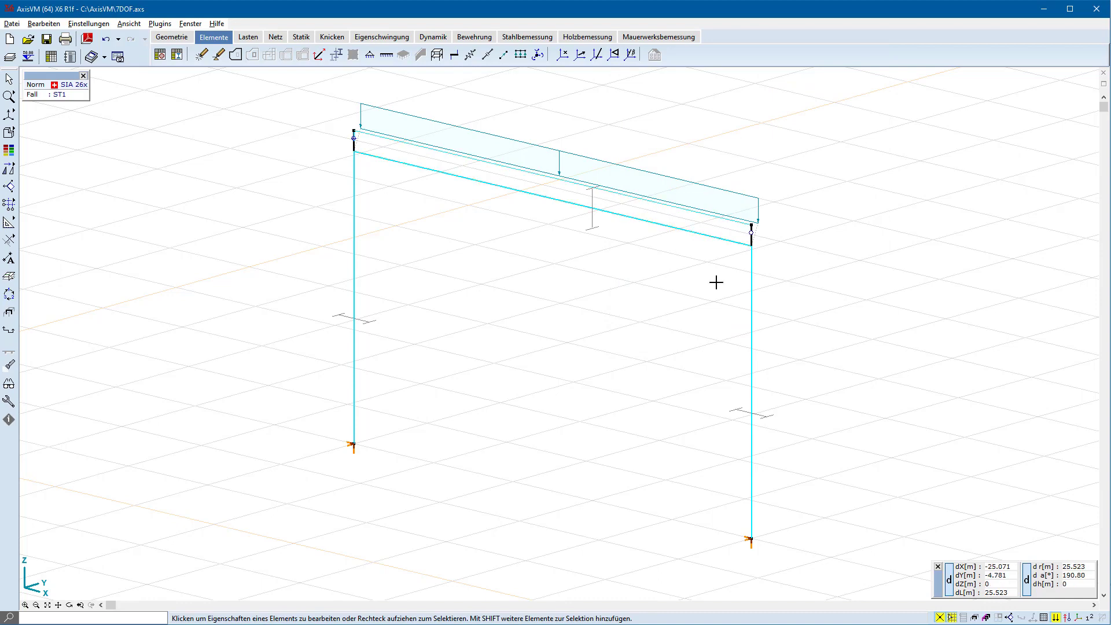
Set ew at the right column's end point to Halbstarren with a warping transfer property named direkt and WF = 1.
click(750, 272)
click(809, 250)
click(604, 378)
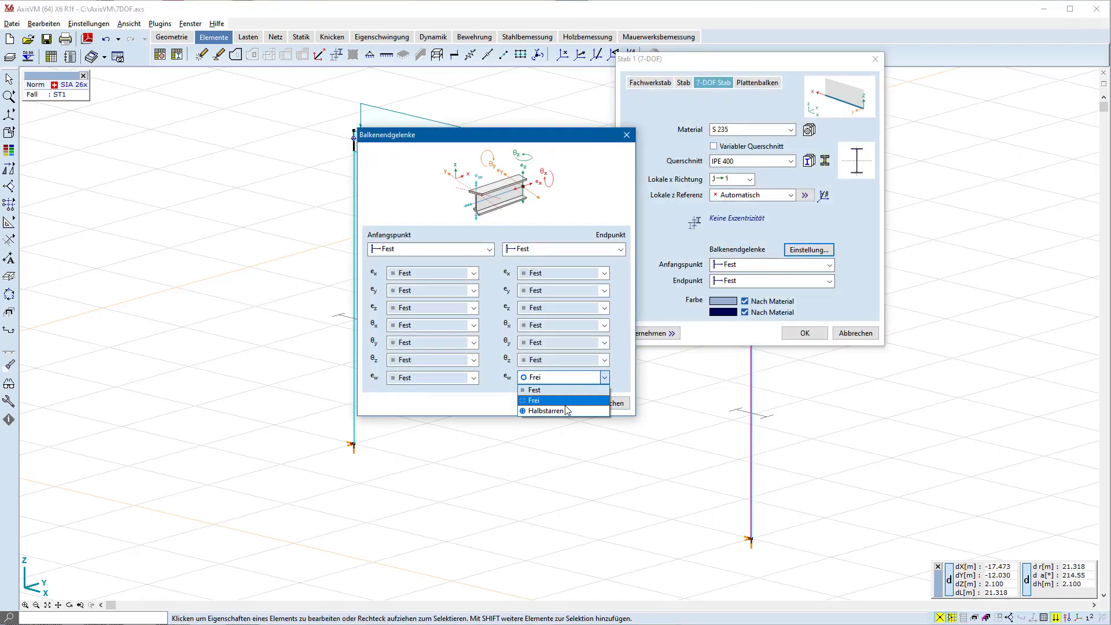
click(546, 411)
text(direkt)
key(Tab)
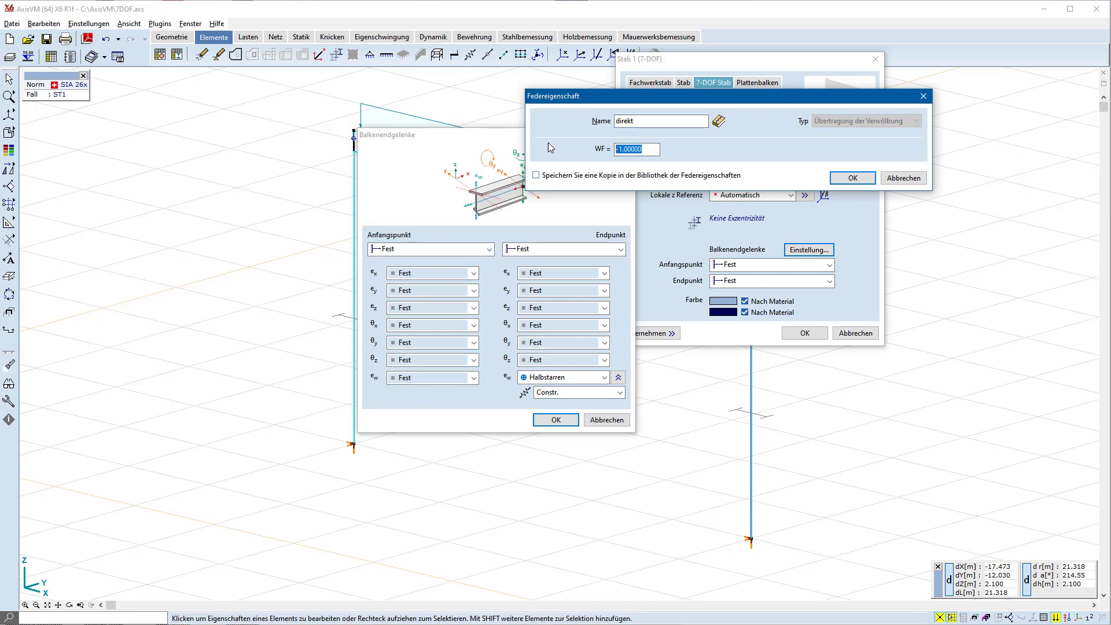
text(1)
click(853, 178)
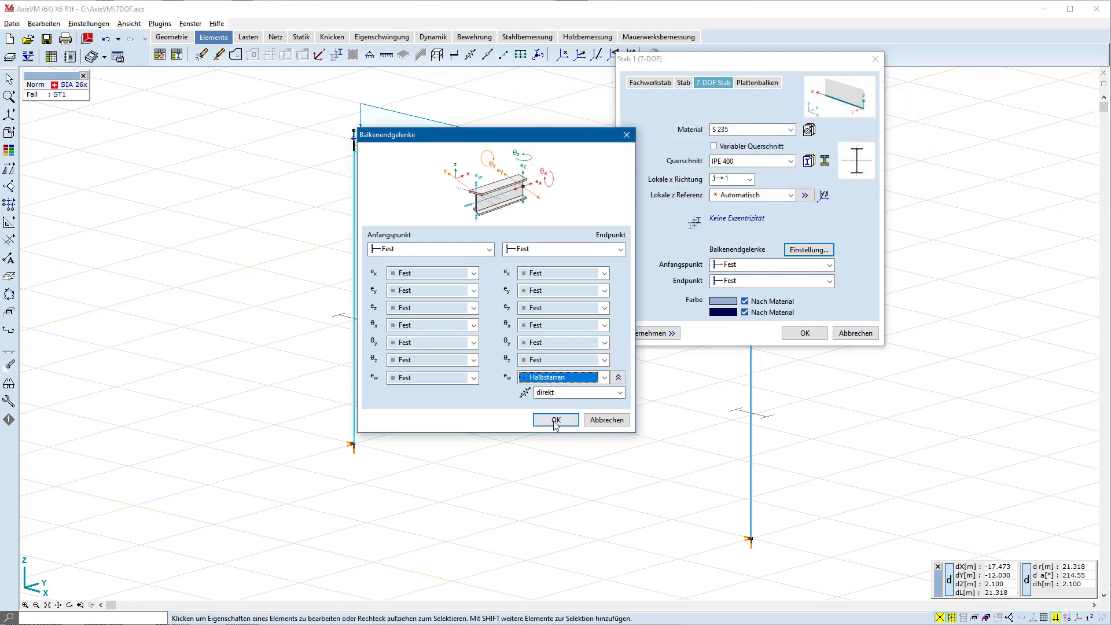
click(555, 420)
click(804, 334)
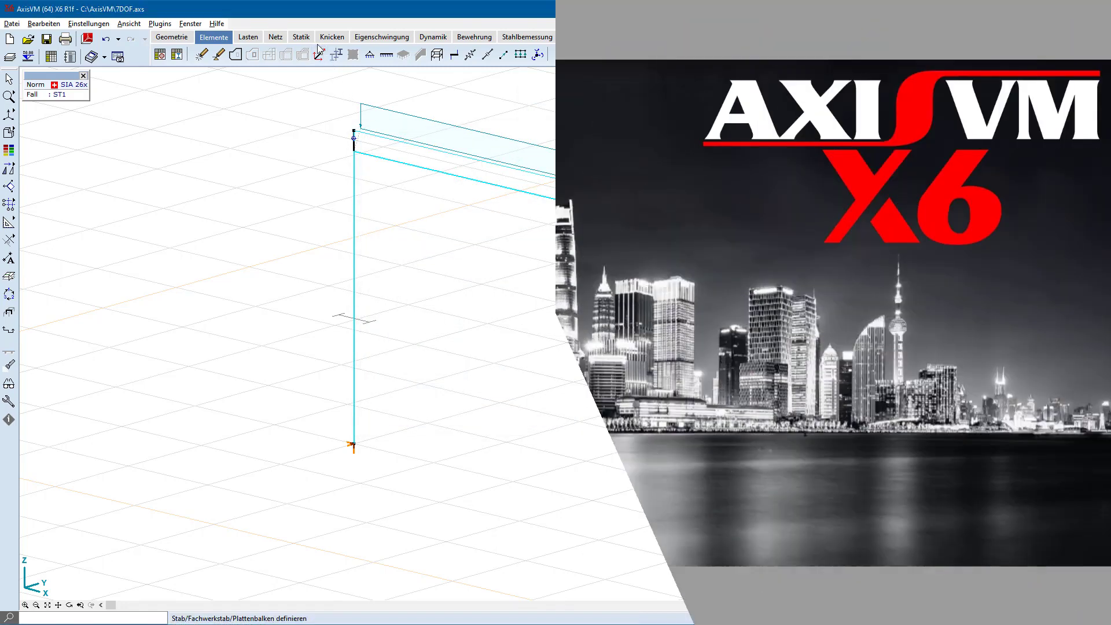